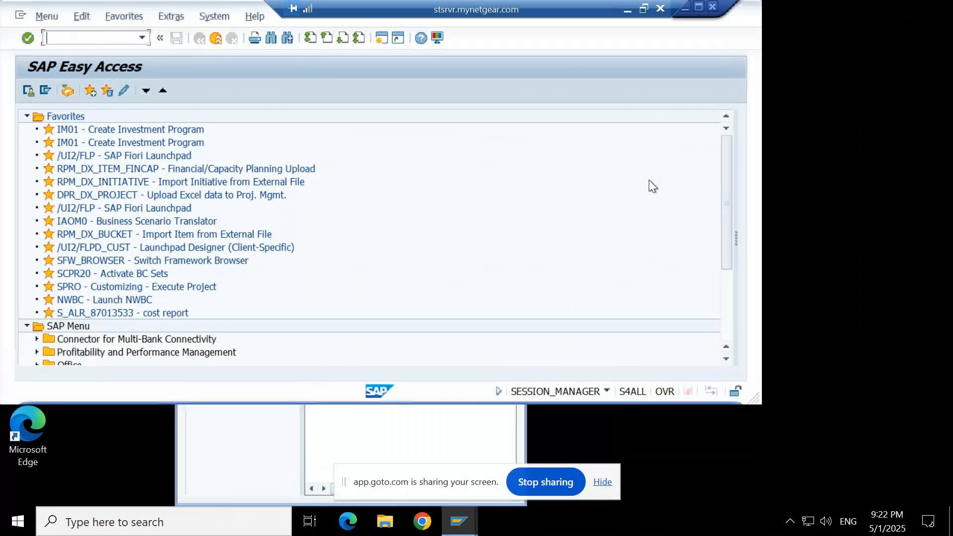
- Maximize the SAP session, run transaction spro and display the SAP Reference IMG
{"action": "left_click", "coordinate": [701, 8]}
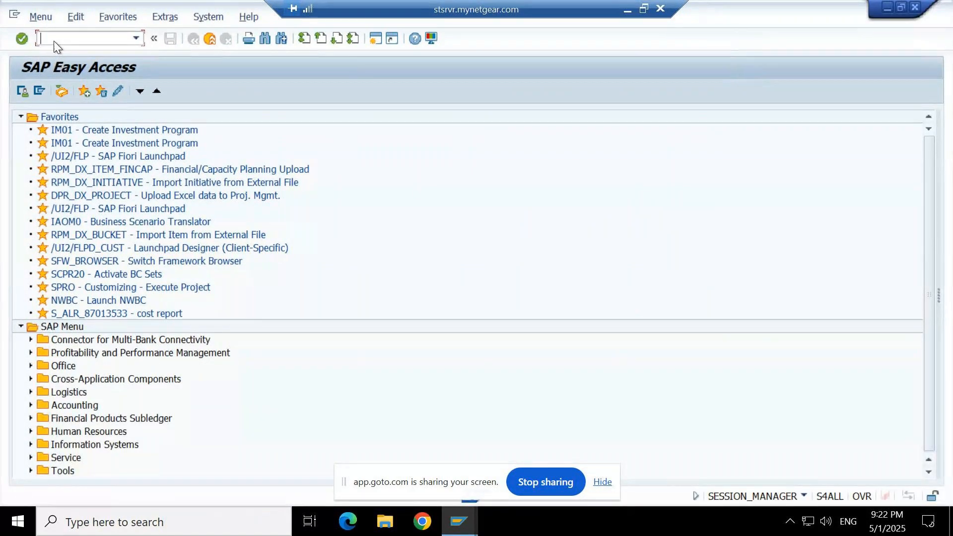
{"action": "type", "text": "spro"}
{"action": "key", "text": "Return"}
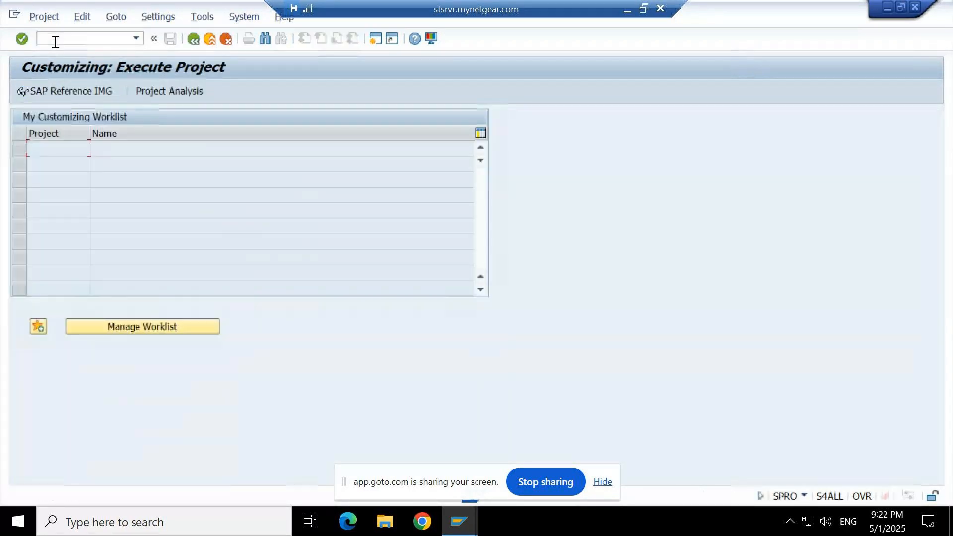
{"action": "left_click", "coordinate": [77, 94]}
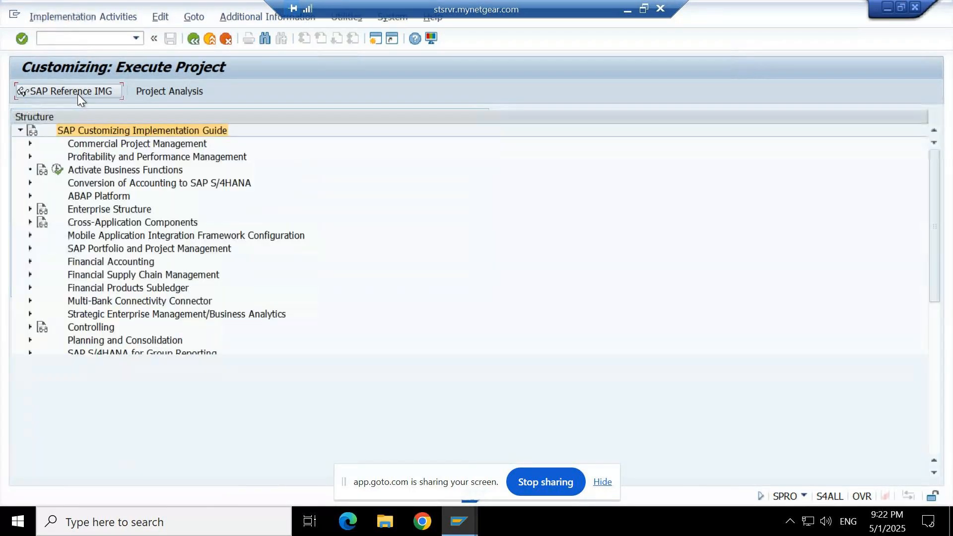
- Expand the implementation guide through Investment Management, Appropriation Requests and Master Data down to the Control Data activities
{"action": "double_click", "coordinate": [102, 261]}
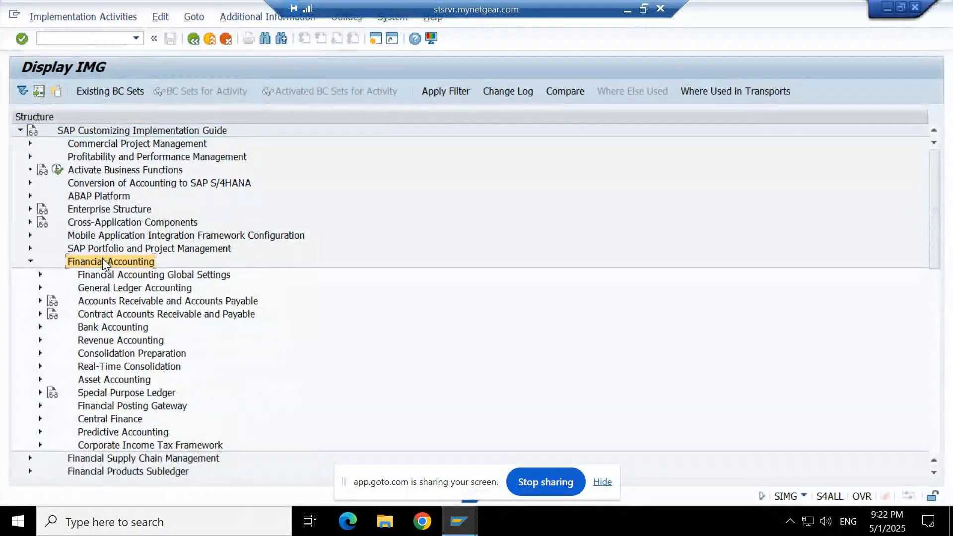
{"action": "double_click", "coordinate": [102, 261]}
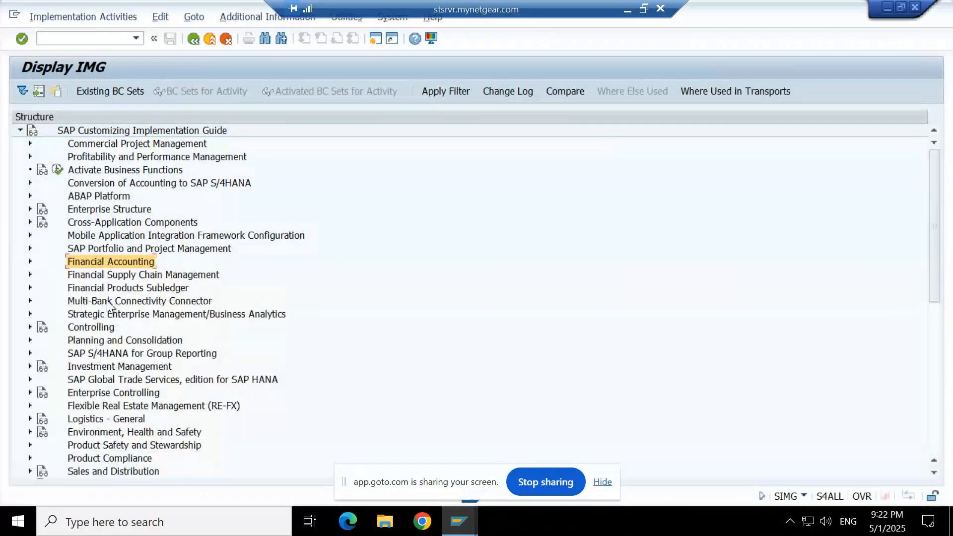
{"action": "scroll", "coordinate": [109, 362], "scroll_direction": "down", "scroll_amount": 5}
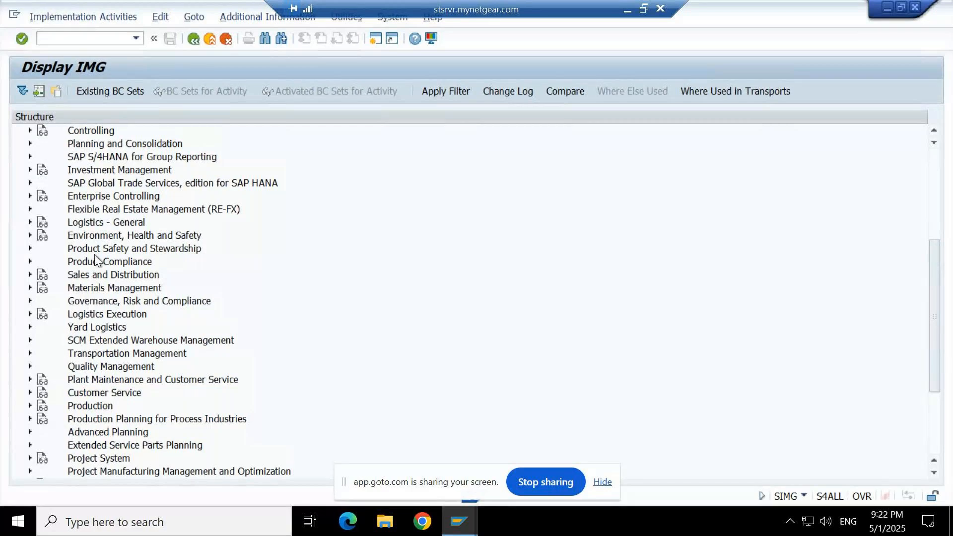
{"action": "scroll", "coordinate": [95, 273], "scroll_direction": "down", "scroll_amount": 1}
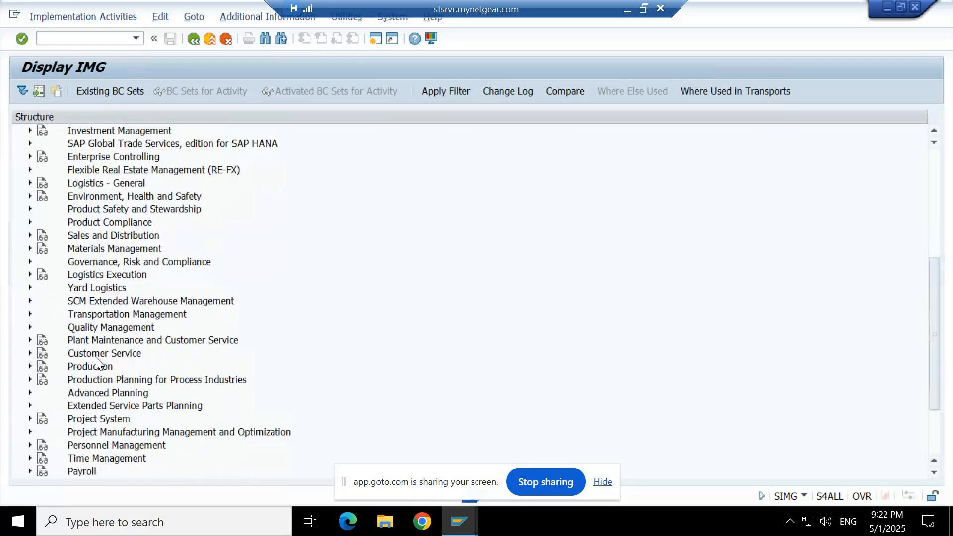
{"action": "scroll", "coordinate": [96, 311], "scroll_direction": "down", "scroll_amount": 1}
{"action": "scroll", "coordinate": [97, 307], "scroll_direction": "up", "scroll_amount": 2}
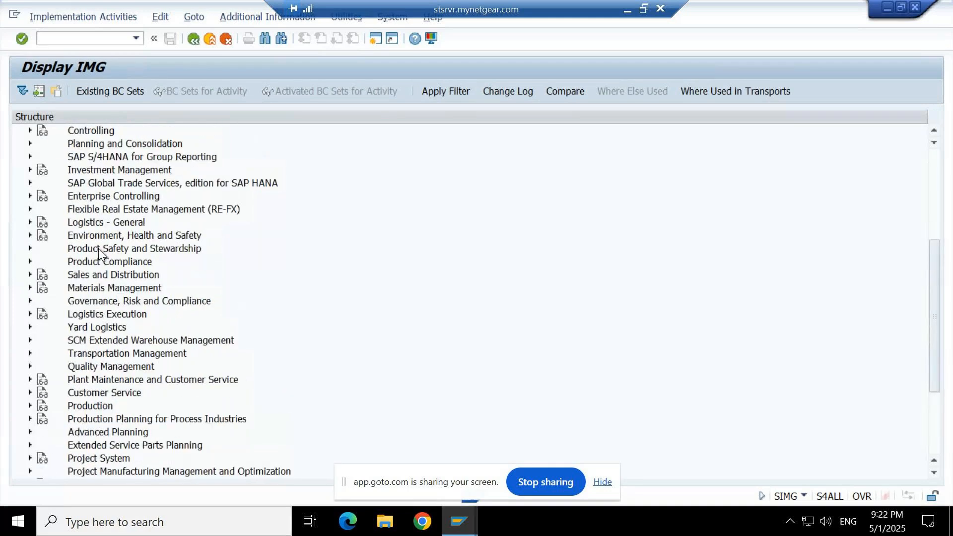
{"action": "left_click", "coordinate": [28, 169]}
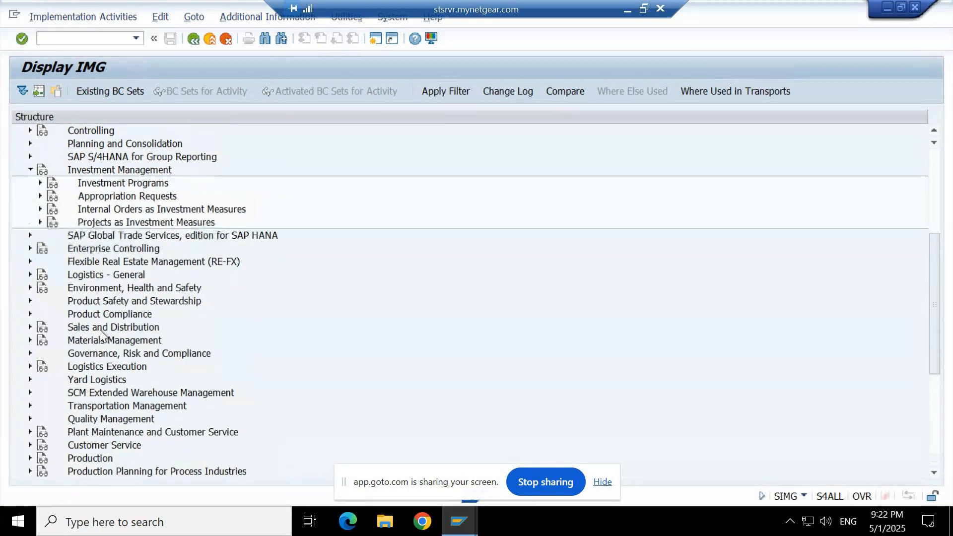
{"action": "left_click", "coordinate": [40, 196]}
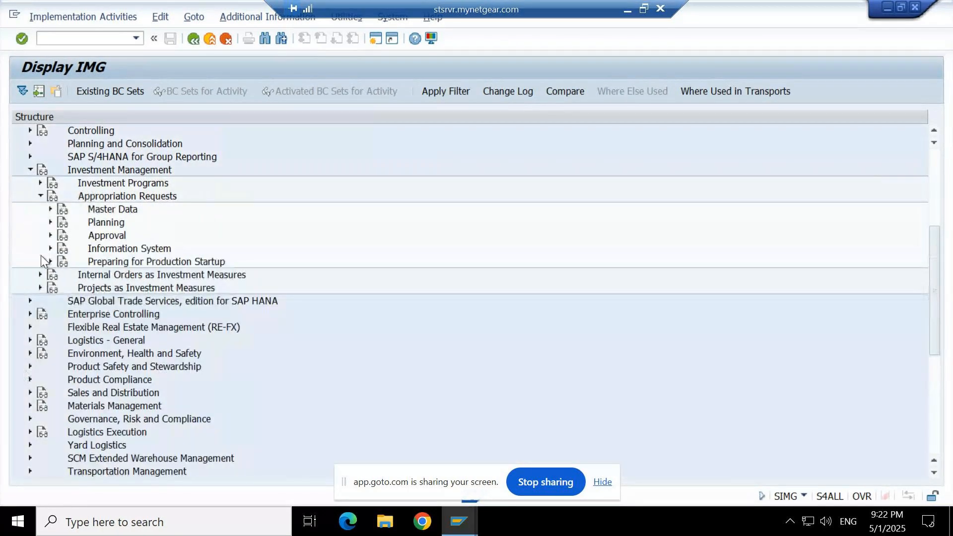
{"action": "left_click", "coordinate": [49, 209]}
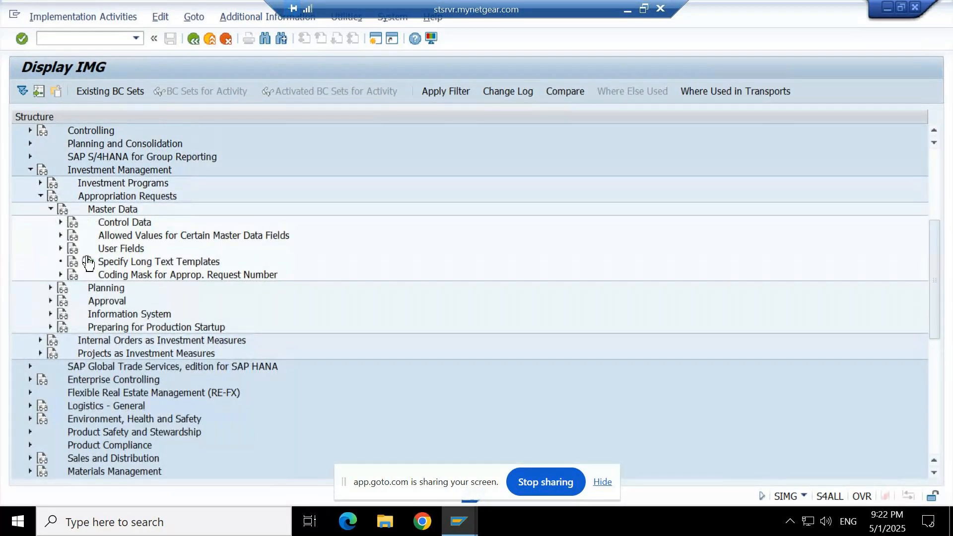
{"action": "left_click", "coordinate": [60, 222]}
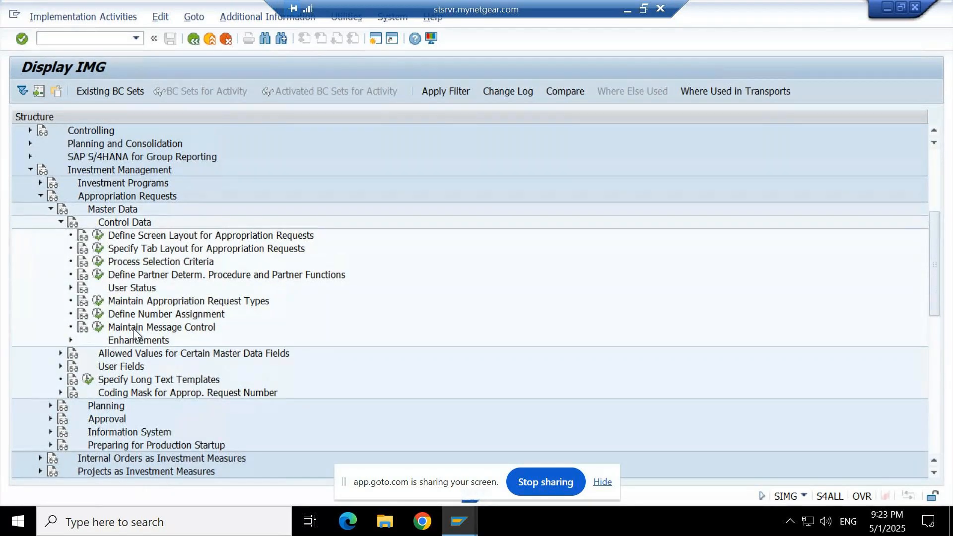
- Review the number assignment and planning settings of appropriation request type 2 in Maintain Appropriation Request Types, and return to the guide
{"action": "left_click", "coordinate": [97, 301]}
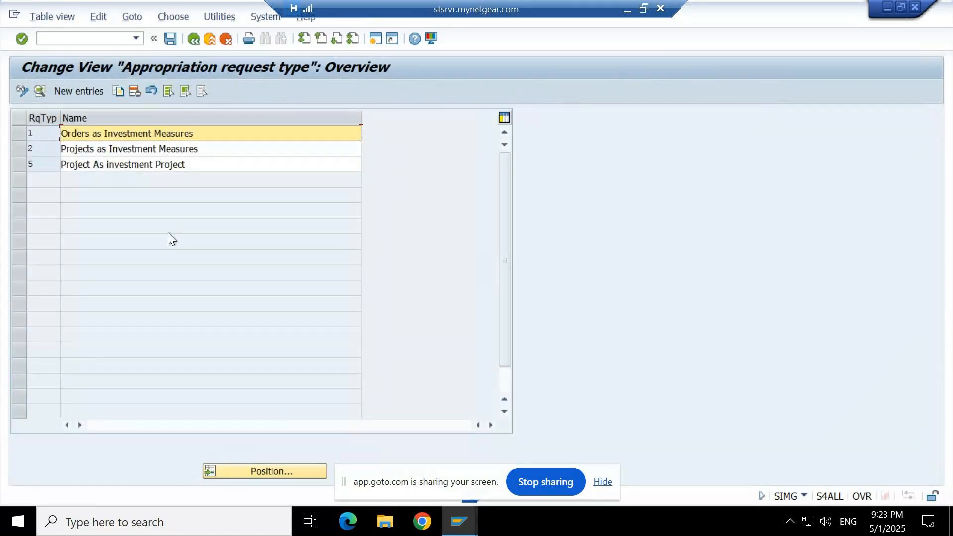
{"action": "double_click", "coordinate": [42, 149]}
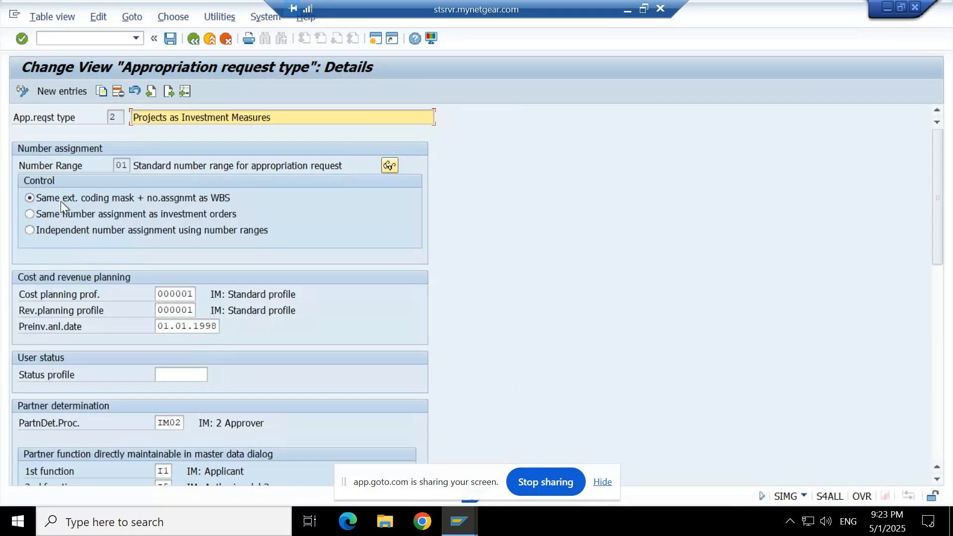
{"action": "left_click", "coordinate": [37, 288]}
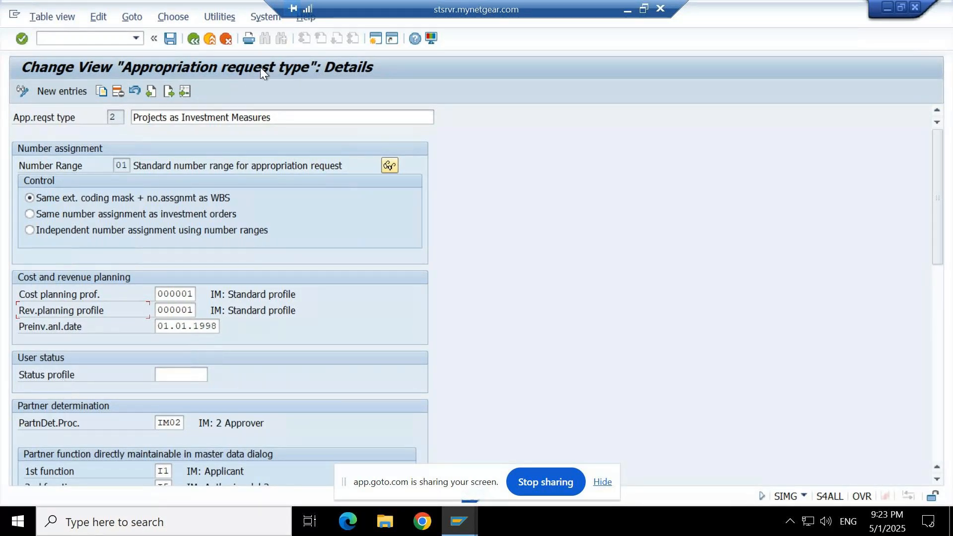
{"action": "left_click", "coordinate": [192, 39]}
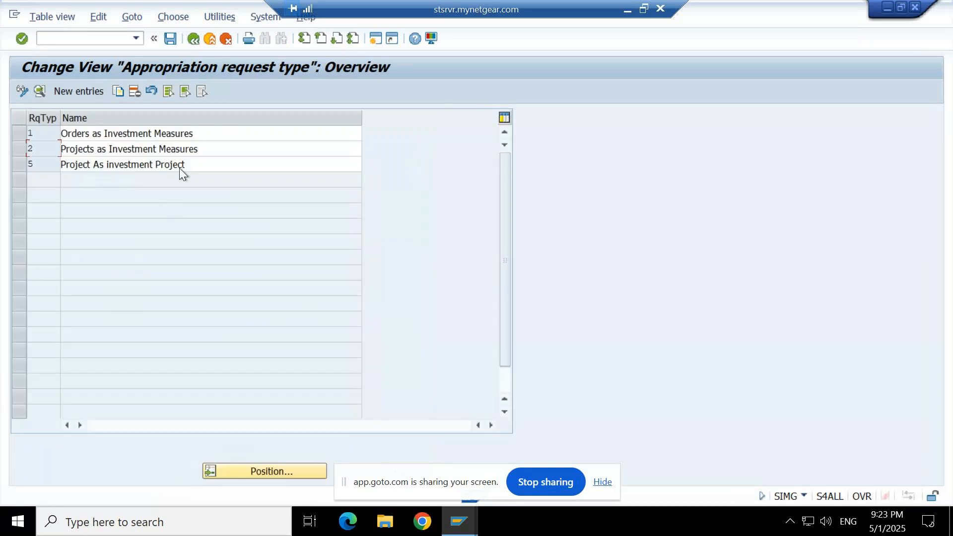
{"action": "left_click", "coordinate": [195, 42]}
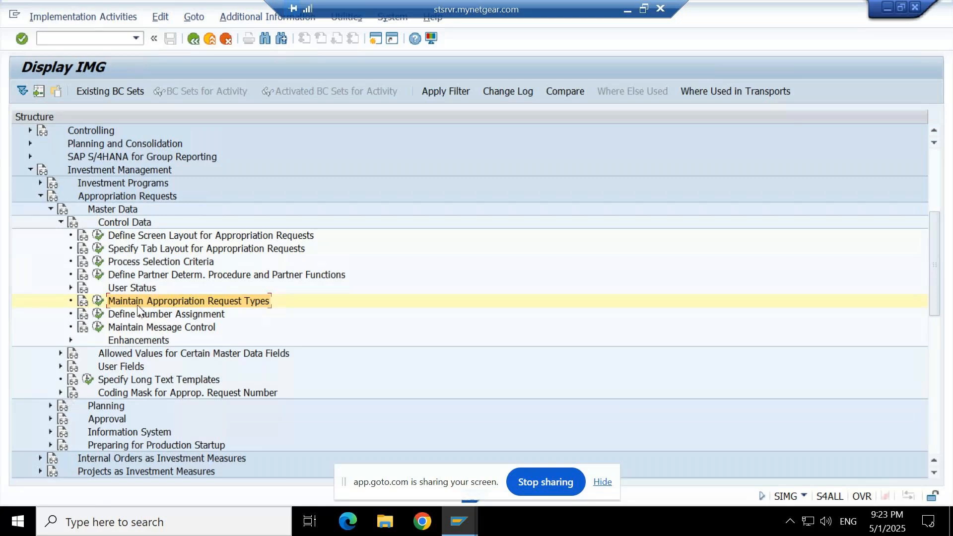
- Under Planning, Cost Planning, examine the standard profile in Define Planning Profiles for Cost Planning, including its costing variant, and return to the guide
{"action": "left_click", "coordinate": [49, 407]}
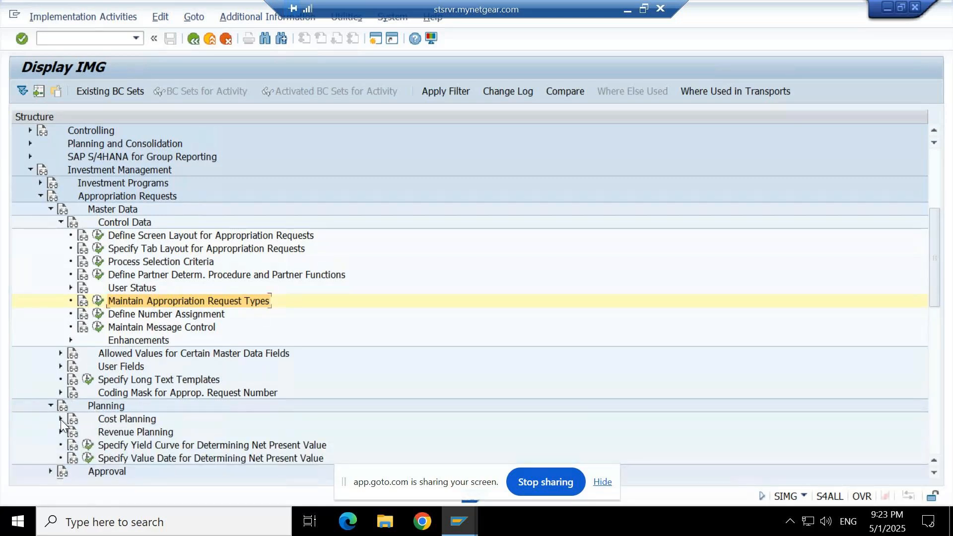
{"action": "left_click", "coordinate": [61, 419]}
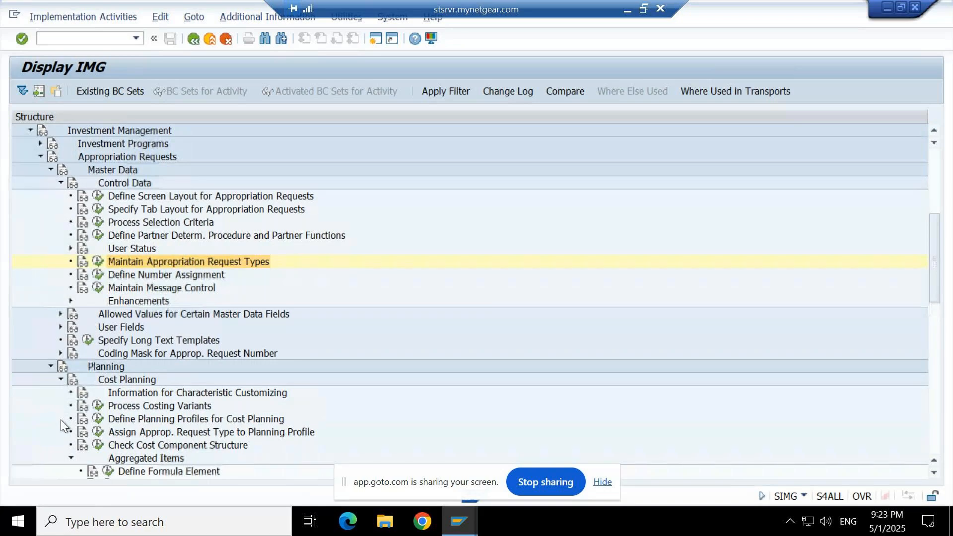
{"action": "left_click", "coordinate": [97, 419]}
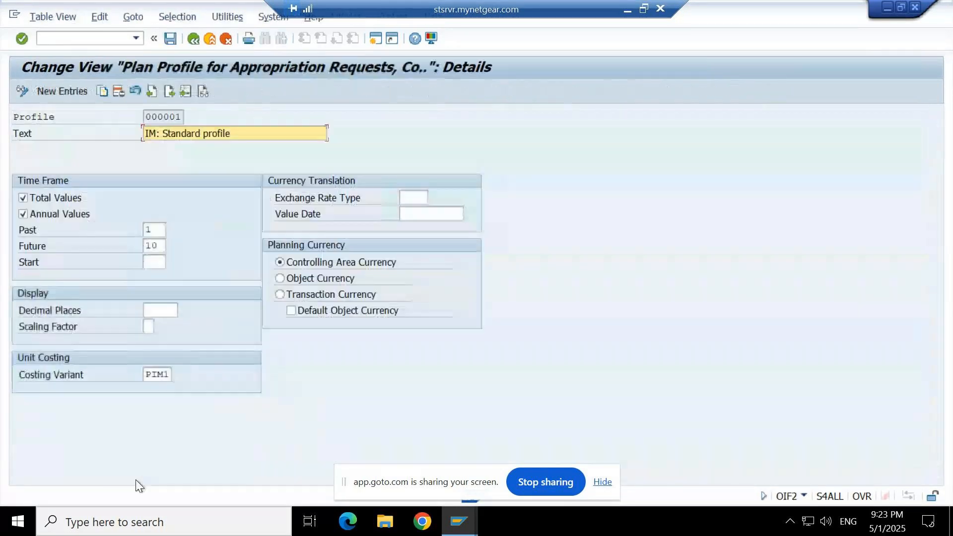
{"action": "left_click", "coordinate": [237, 131]}
{"action": "left_click_drag", "start_coordinate": [237, 131], "coordinate": [142, 132]}
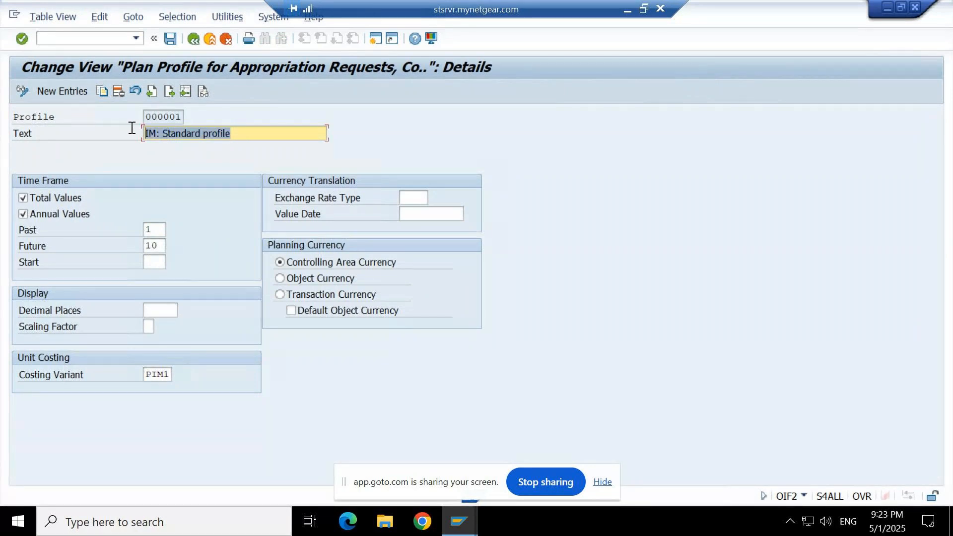
{"action": "left_click", "coordinate": [156, 117]}
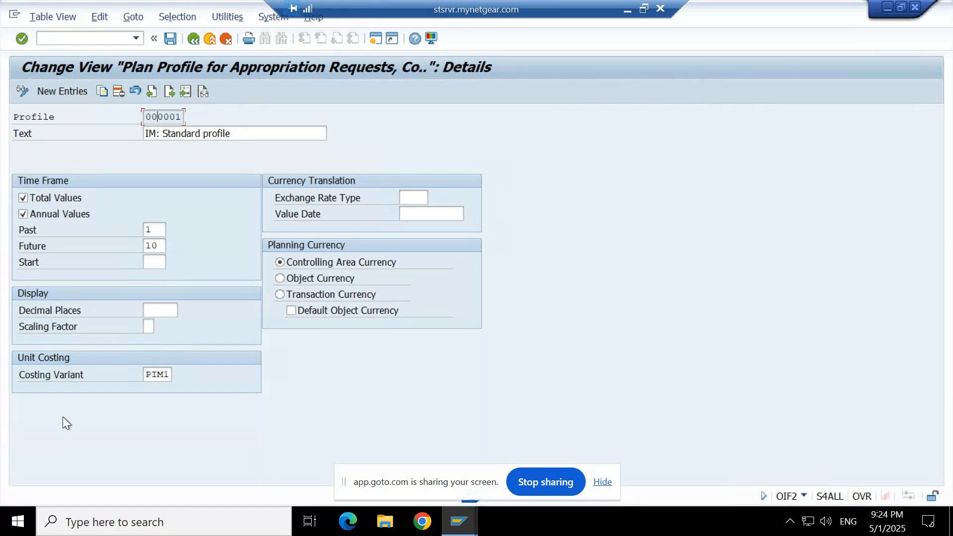
{"action": "left_click", "coordinate": [155, 380]}
{"action": "left_click", "coordinate": [191, 39]}
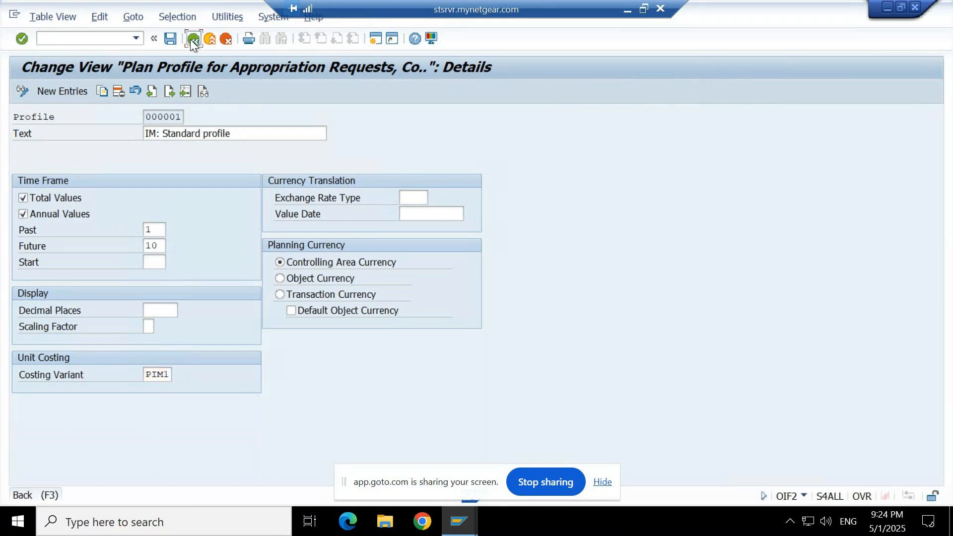
{"action": "left_click", "coordinate": [196, 41]}
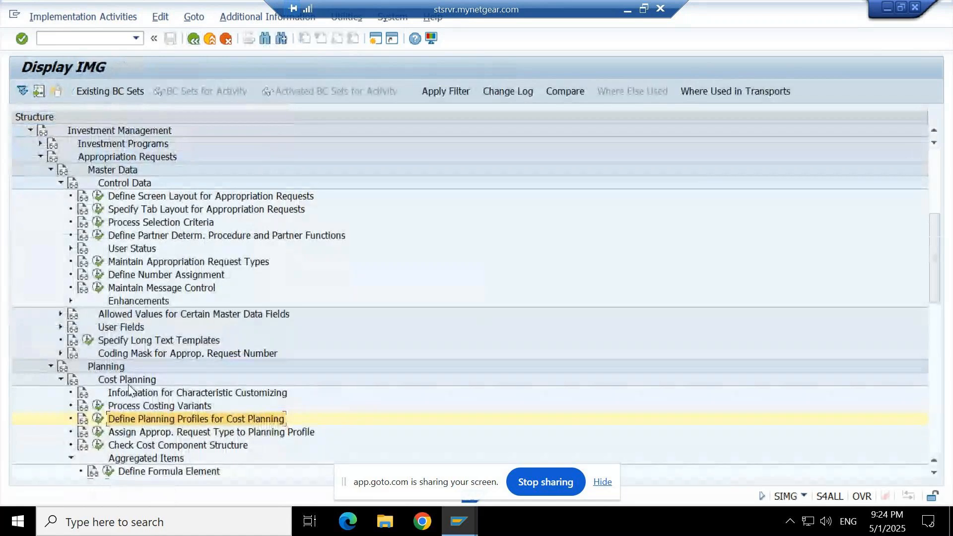
- Check which cost planning profile is assigned to the Projects as Investment Measures request type, and return to the guide
{"action": "scroll", "coordinate": [139, 402], "scroll_direction": "down", "scroll_amount": 2}
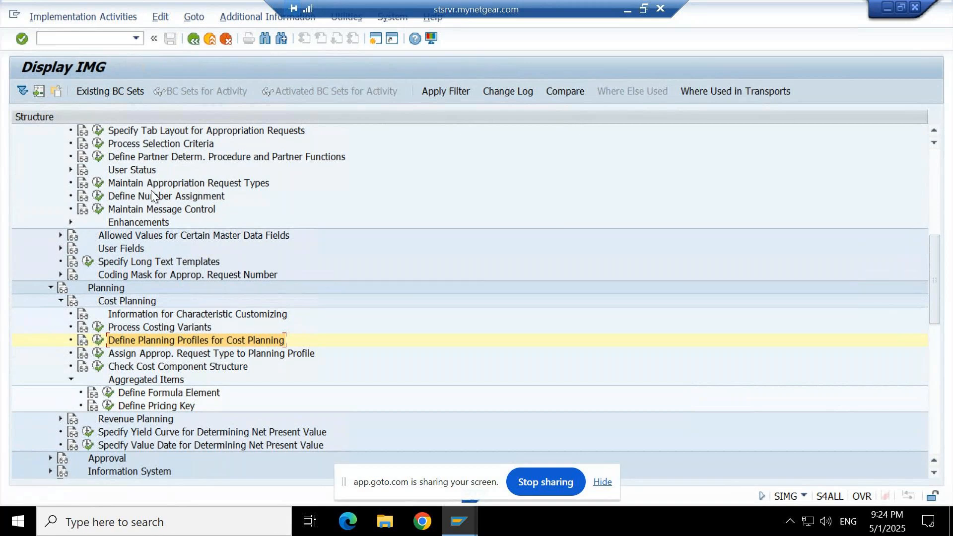
{"action": "left_click", "coordinate": [98, 355]}
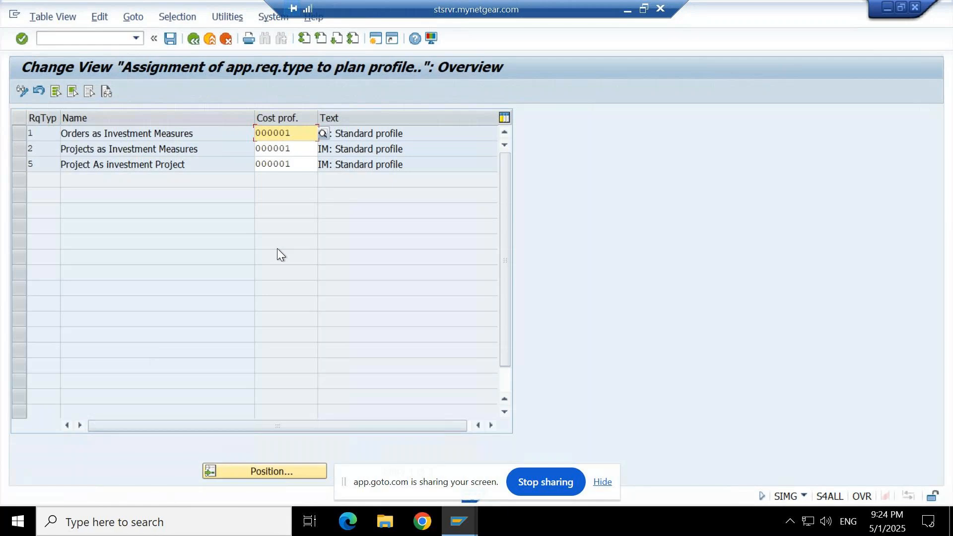
{"action": "left_click_drag", "start_coordinate": [286, 149], "coordinate": [238, 150]}
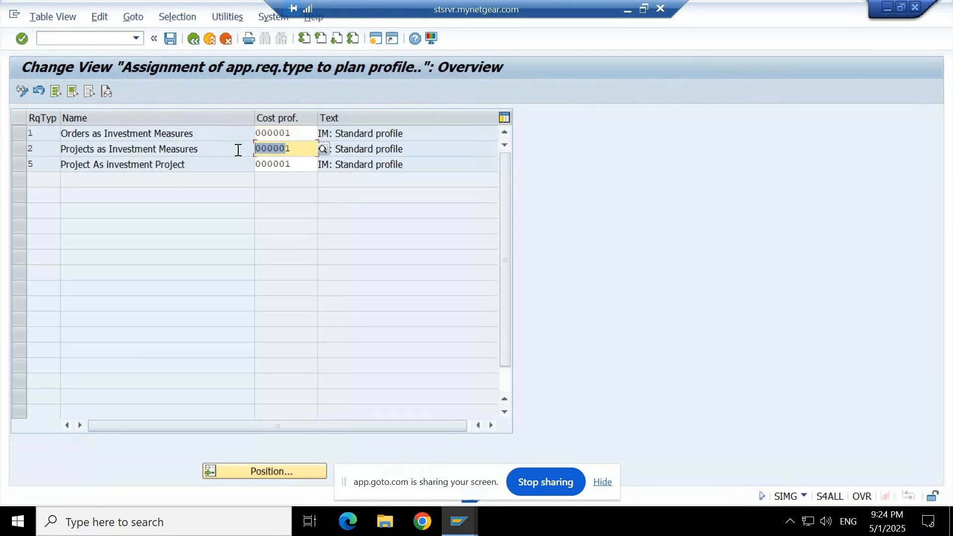
{"action": "left_click", "coordinate": [191, 38]}
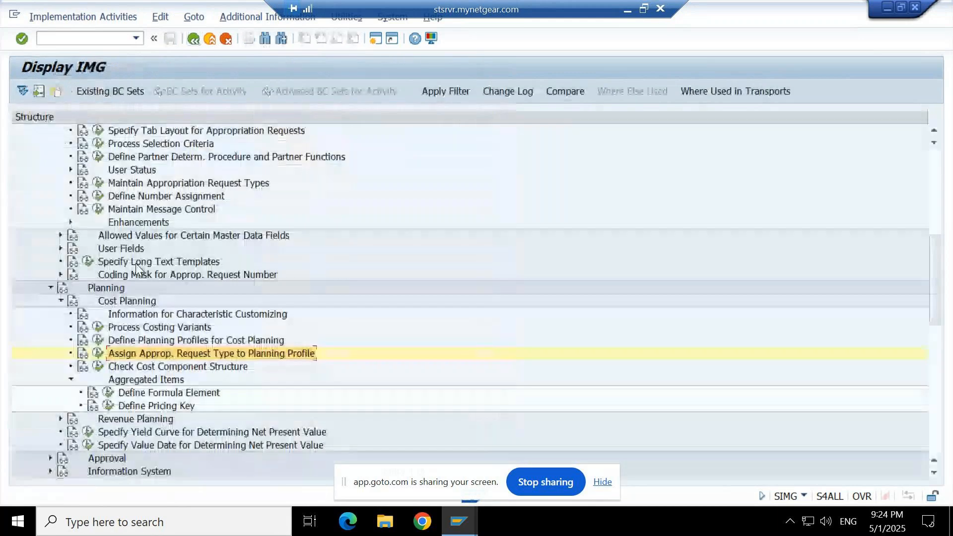
- Under Revenue Planning, review the standard profile's time frame settings and the profile assignments of the appropriation request types, and return to the guide
{"action": "left_click", "coordinate": [60, 420]}
{"action": "scroll", "coordinate": [146, 367], "scroll_direction": "down", "scroll_amount": 1}
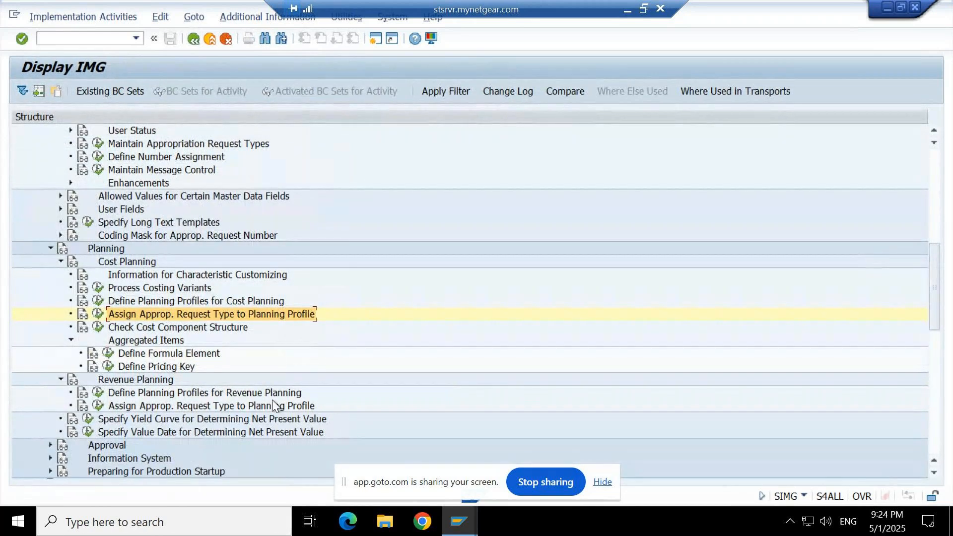
{"action": "left_click", "coordinate": [99, 405]}
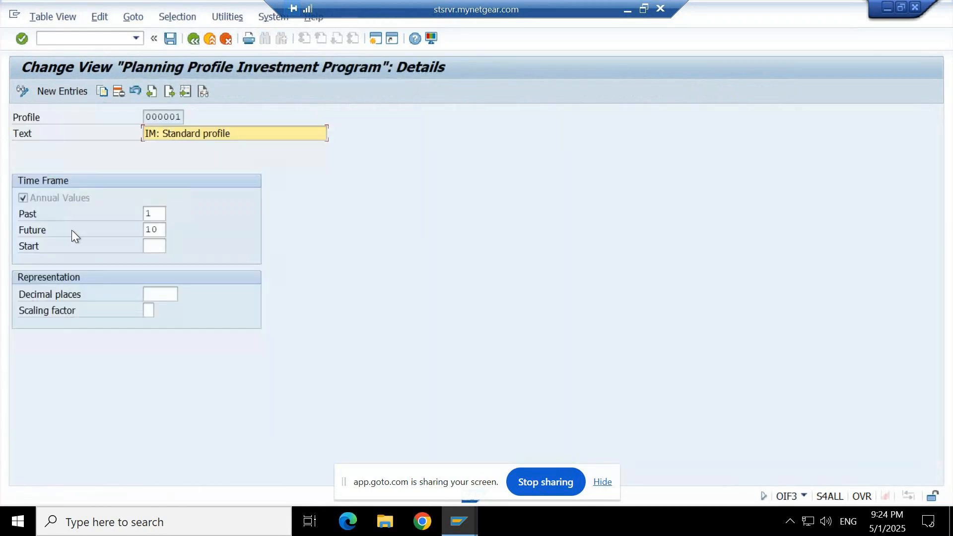
{"action": "left_click", "coordinate": [85, 213]}
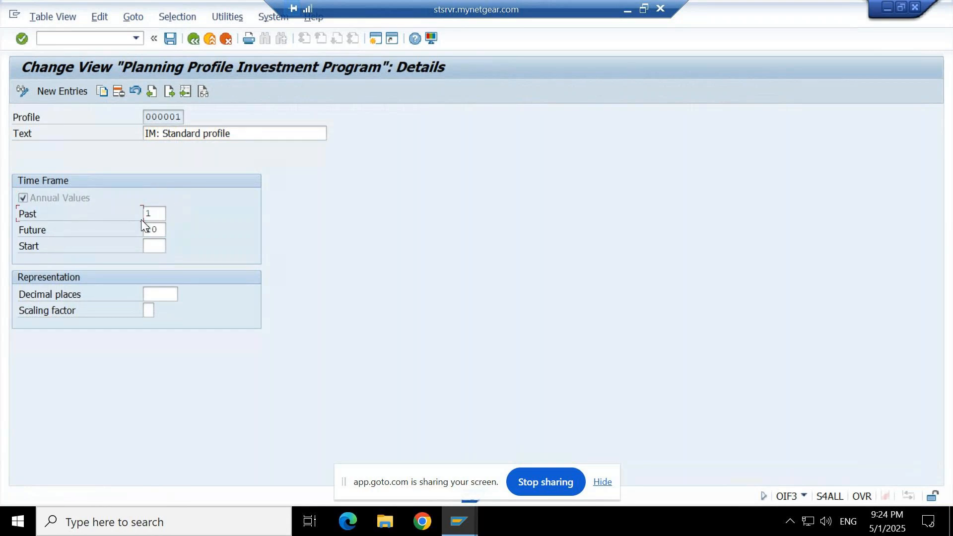
{"action": "left_click", "coordinate": [97, 224]}
{"action": "left_click", "coordinate": [75, 240]}
{"action": "left_click", "coordinate": [194, 40]}
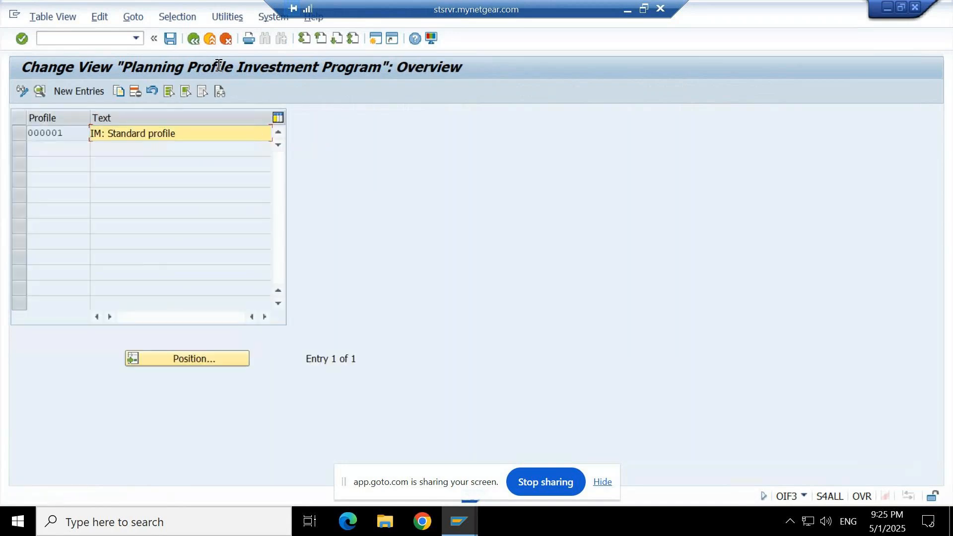
{"action": "left_click", "coordinate": [195, 38]}
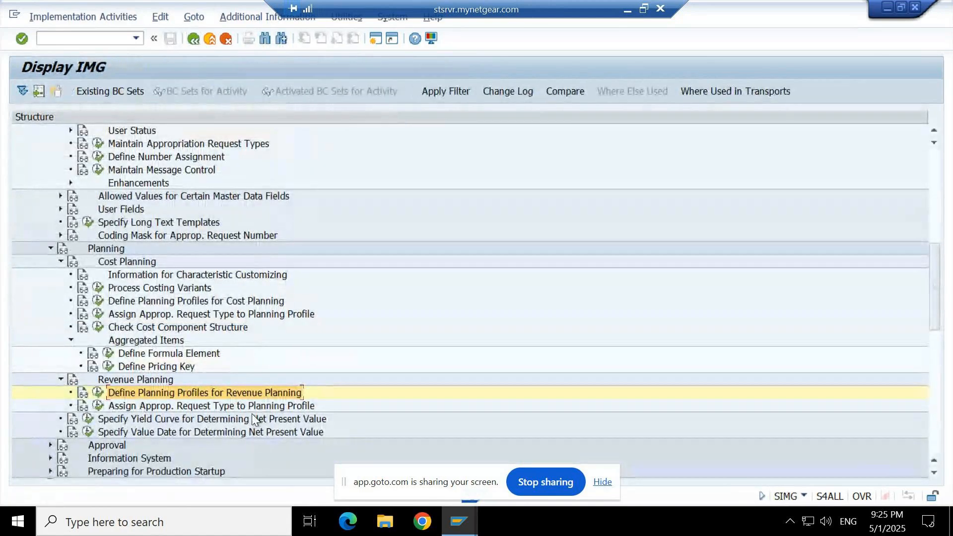
{"action": "left_click", "coordinate": [98, 405]}
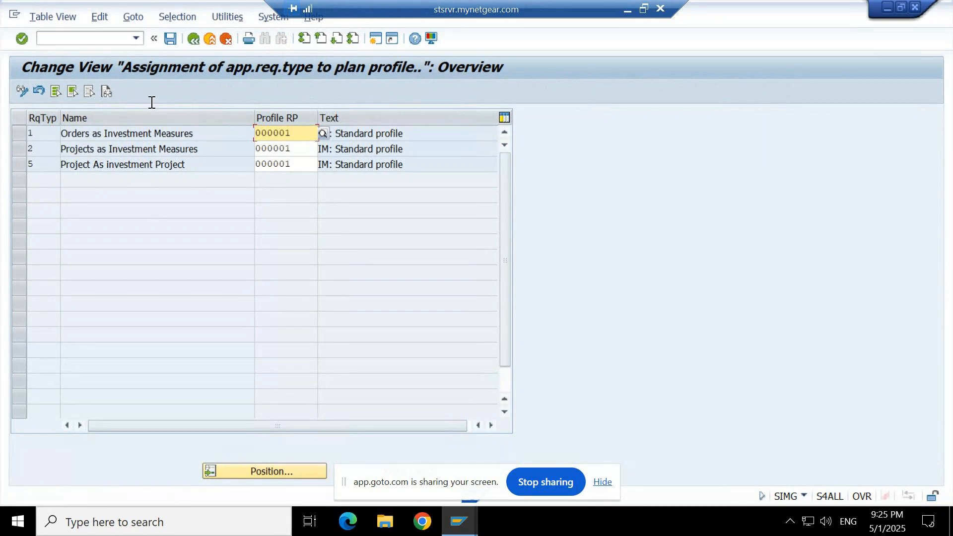
{"action": "left_click", "coordinate": [186, 40]}
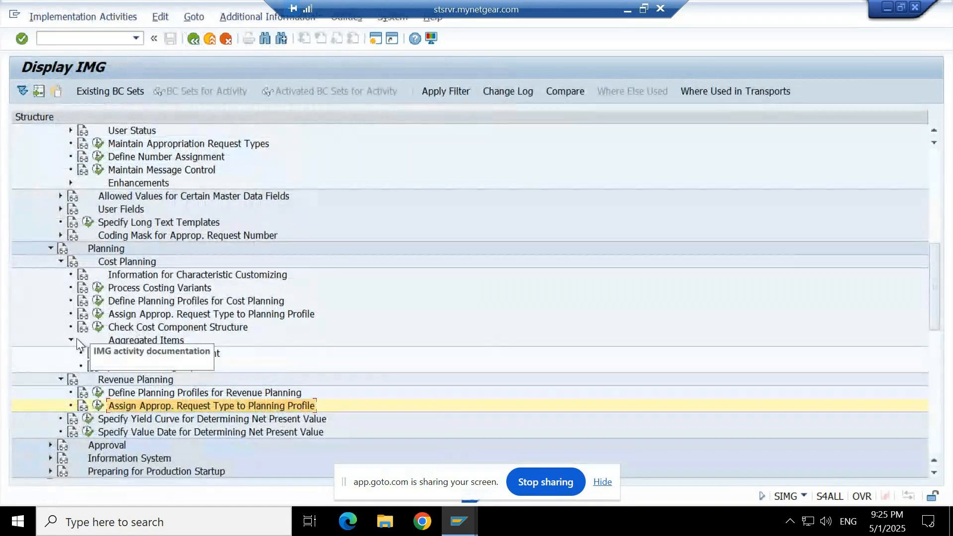
- Collapse the Planning and Master Data branches under Appropriation Requests in the customizing structure
{"action": "left_click", "coordinate": [60, 262]}
{"action": "scroll", "coordinate": [198, 345], "scroll_direction": "up", "scroll_amount": 1}
{"action": "scroll", "coordinate": [198, 345], "scroll_direction": "up", "scroll_amount": 3}
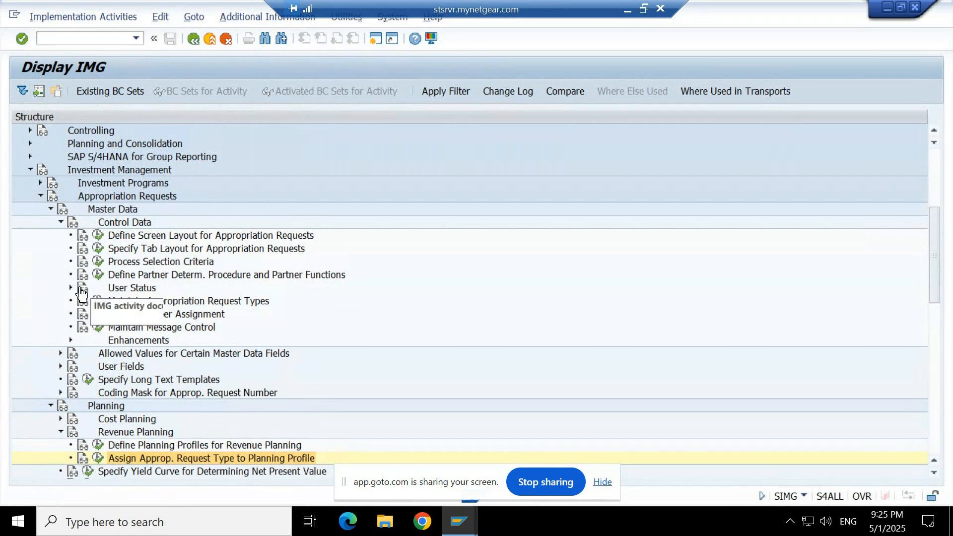
{"action": "left_click", "coordinate": [51, 406]}
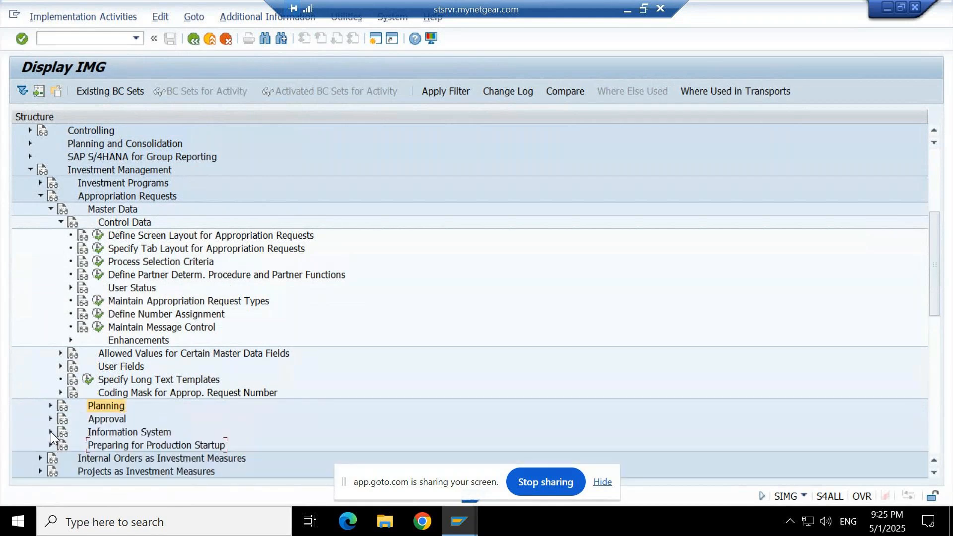
{"action": "scroll", "coordinate": [116, 366], "scroll_direction": "down", "scroll_amount": 1}
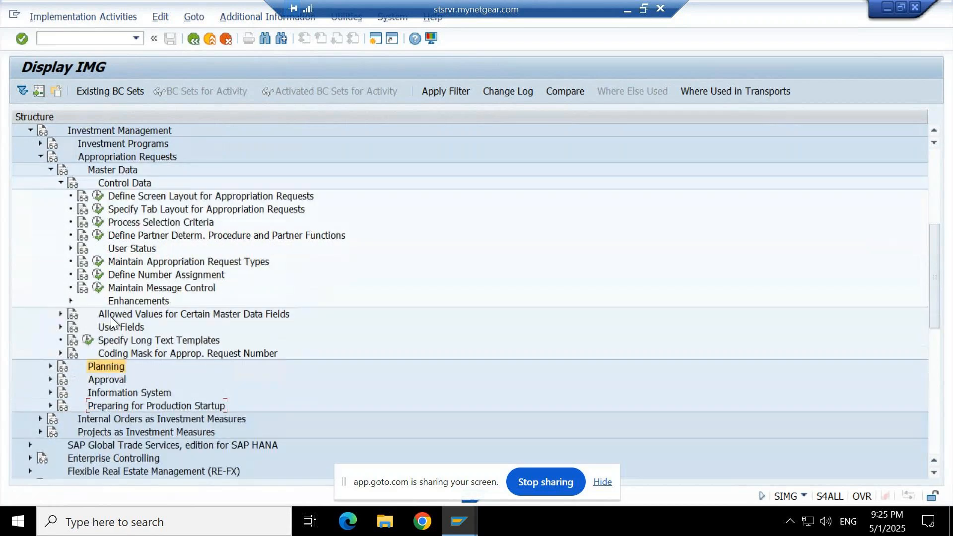
{"action": "left_click", "coordinate": [59, 182]}
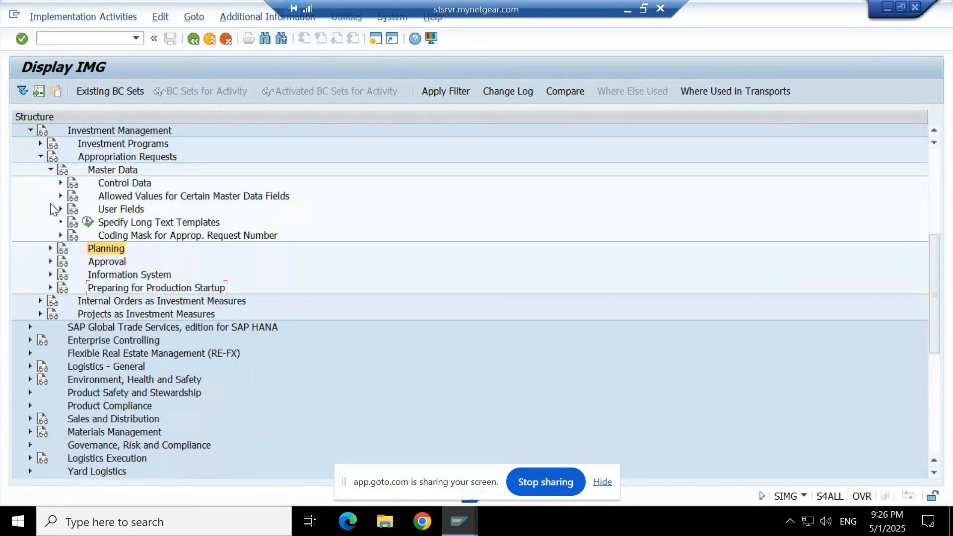
{"action": "left_click", "coordinate": [49, 170]}
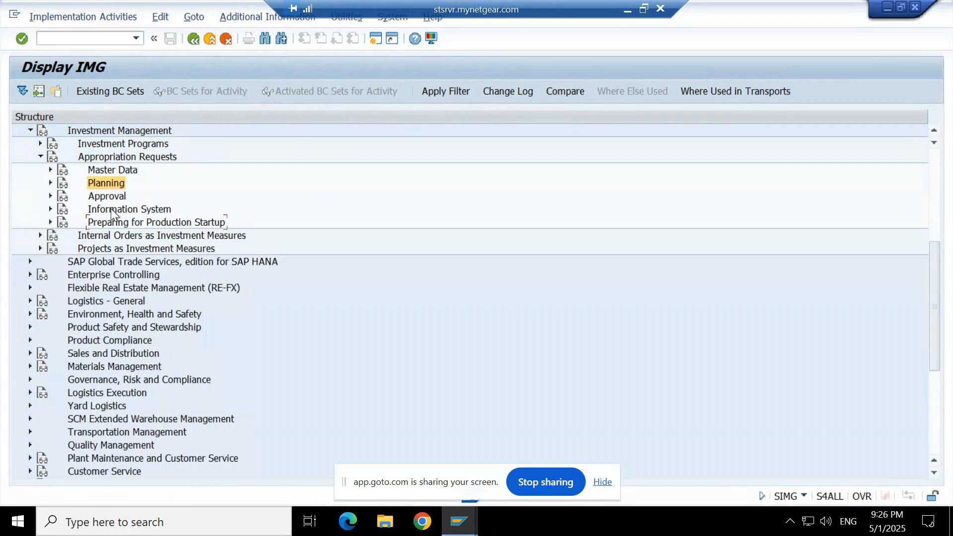
- Under Master Data, Allowed Values for Certain Master Data Fields, open Define Reasons for Investment to review the reasons
{"action": "left_click", "coordinate": [50, 171]}
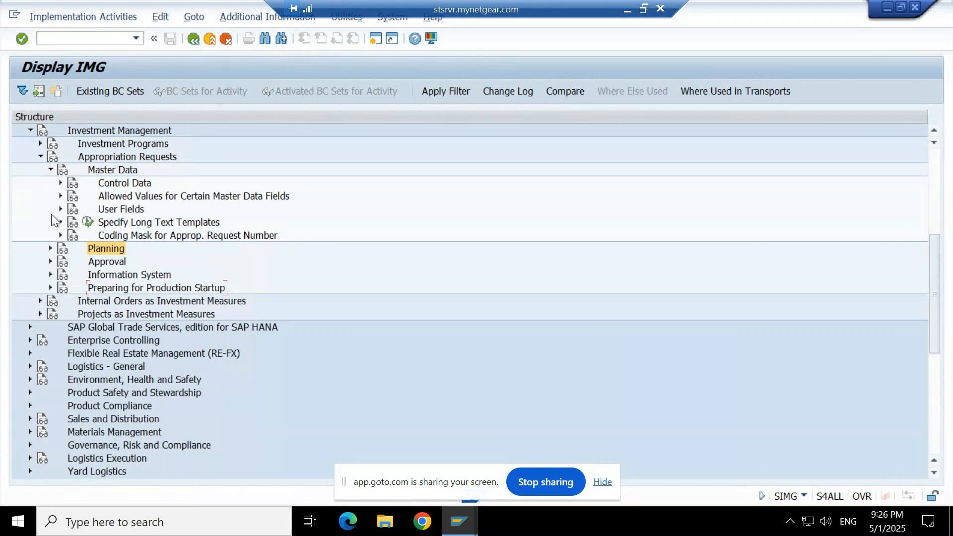
{"action": "left_click", "coordinate": [59, 182]}
{"action": "left_click", "coordinate": [59, 182]}
{"action": "left_click", "coordinate": [61, 197]}
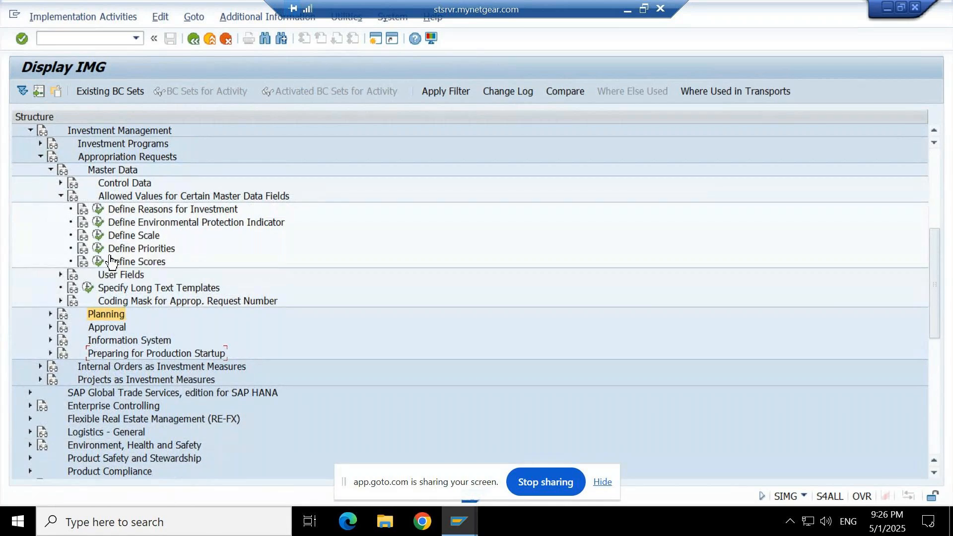
{"action": "left_click", "coordinate": [98, 209]}
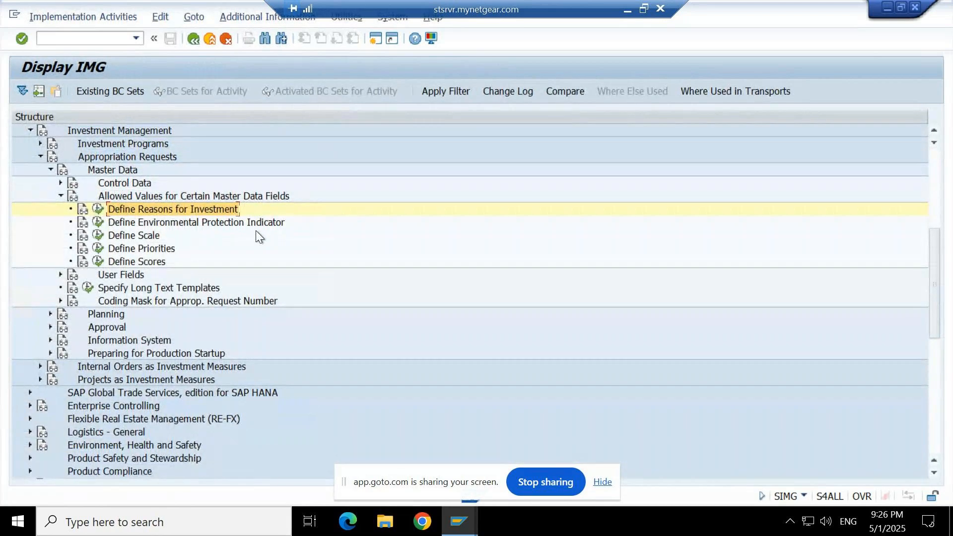
- Review the entries in Define Environmental Protection Indicator and Define Scale, and return to the guide
{"action": "left_click", "coordinate": [99, 225]}
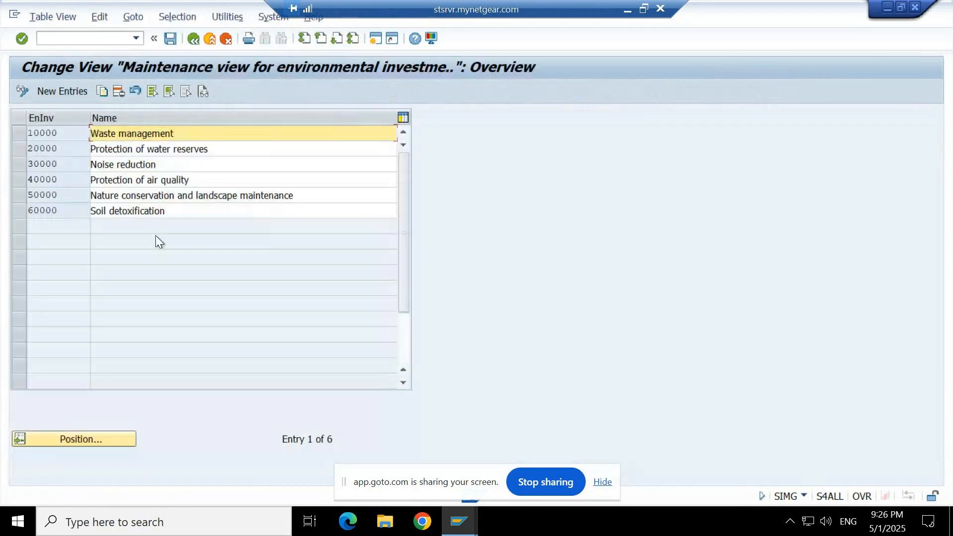
{"action": "left_click", "coordinate": [194, 39]}
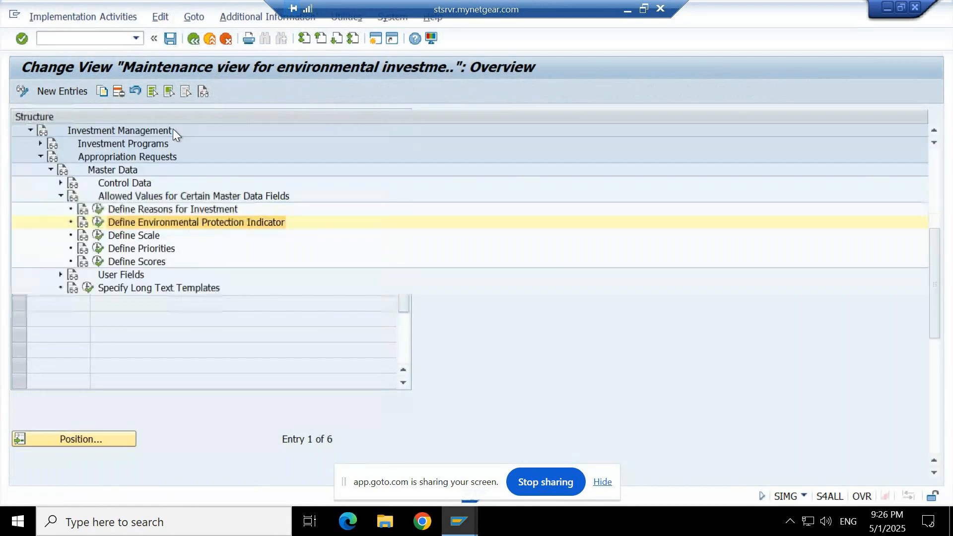
{"action": "left_click", "coordinate": [98, 235]}
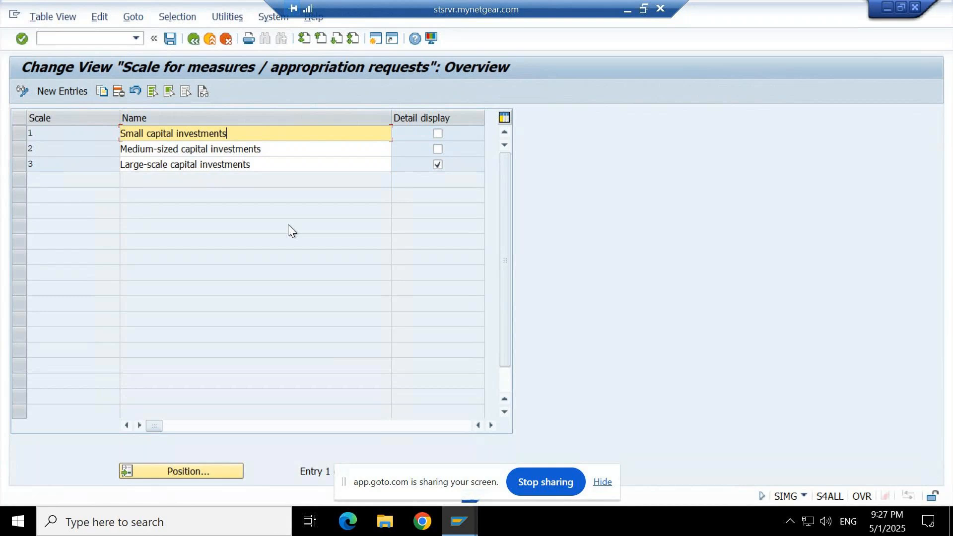
{"action": "left_click", "coordinate": [193, 39]}
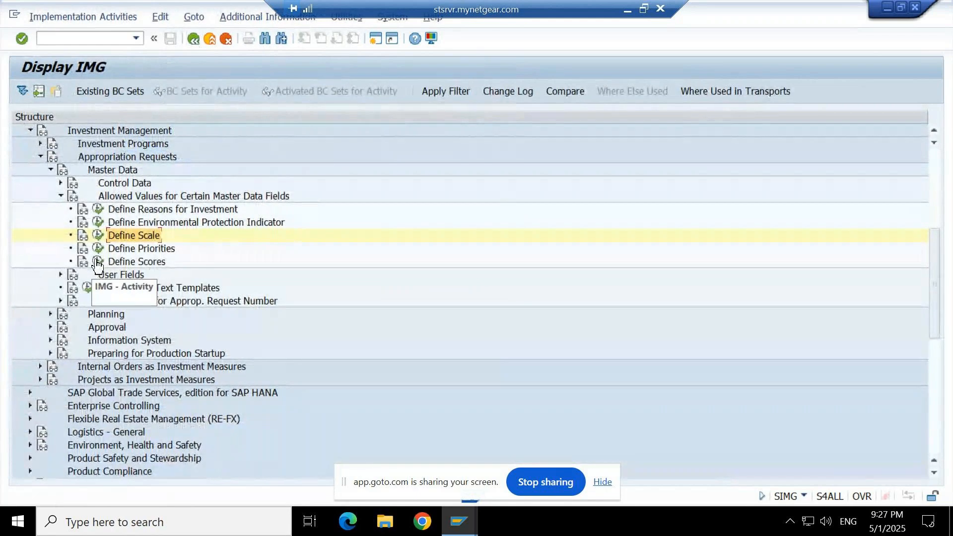
- Collapse the allowed values branch and open Define Screen Layout for Appropriation Requests under Control Data
{"action": "left_click", "coordinate": [61, 196]}
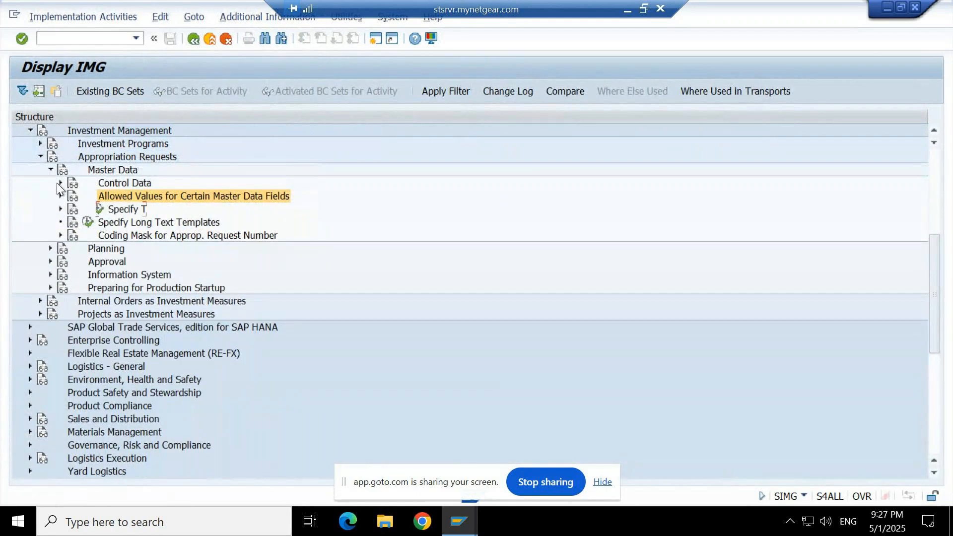
{"action": "left_click", "coordinate": [58, 183]}
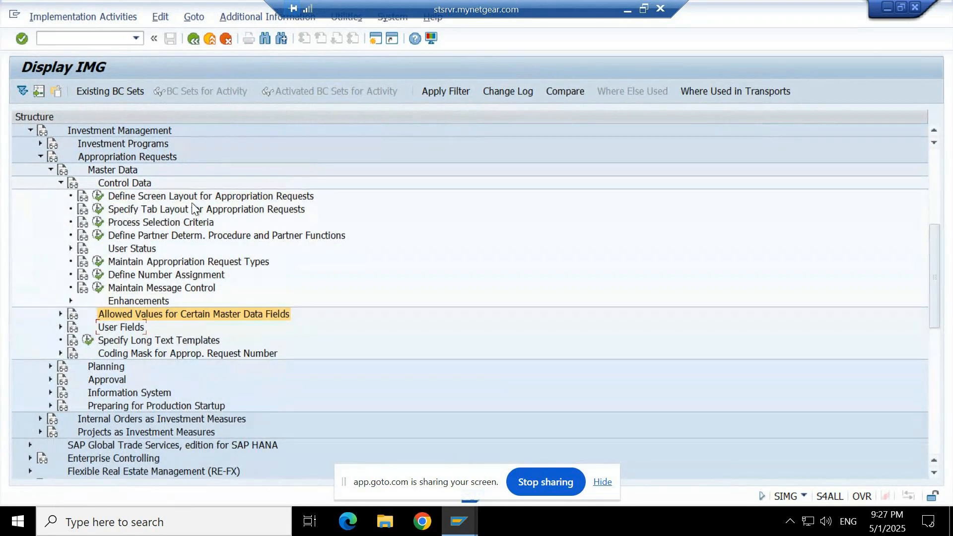
{"action": "left_click", "coordinate": [104, 198]}
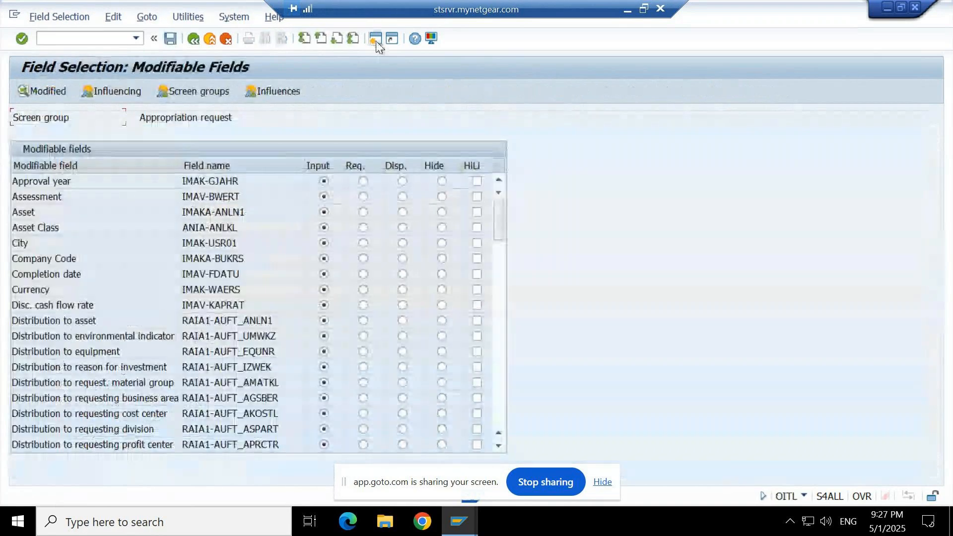
- In a new session, run transaction IMA11 and open the ERP Implementation appropriation request for changing
{"action": "left_click", "coordinate": [376, 39]}
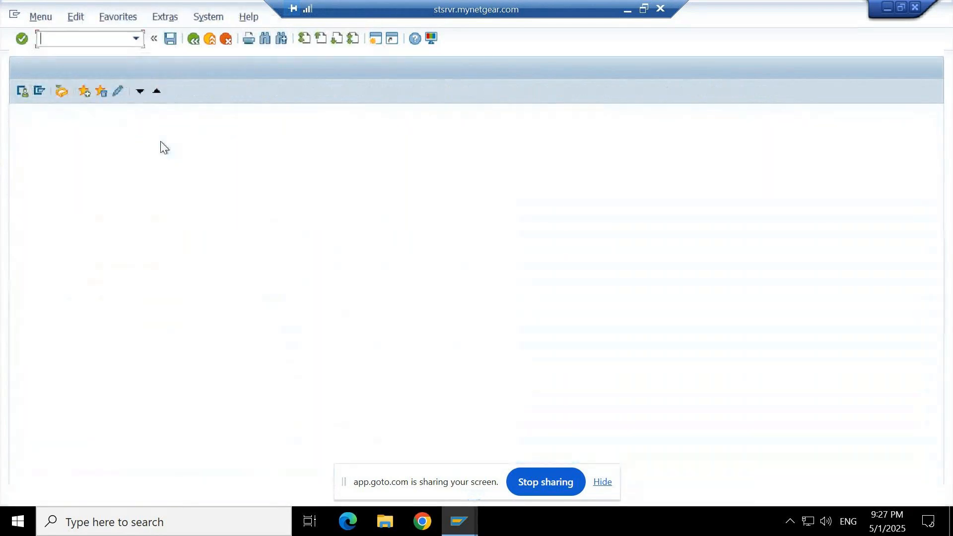
{"action": "type", "text": "i"}
{"action": "key", "text": "BackSpace"}
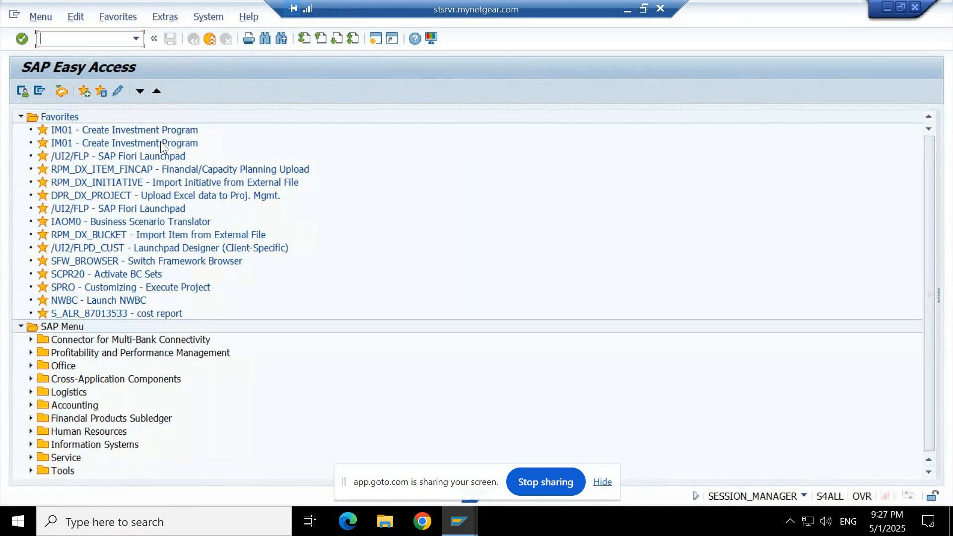
{"action": "type", "text": "IMA11"}
{"action": "key", "text": "Return"}
{"action": "left_click", "coordinate": [32, 228]}
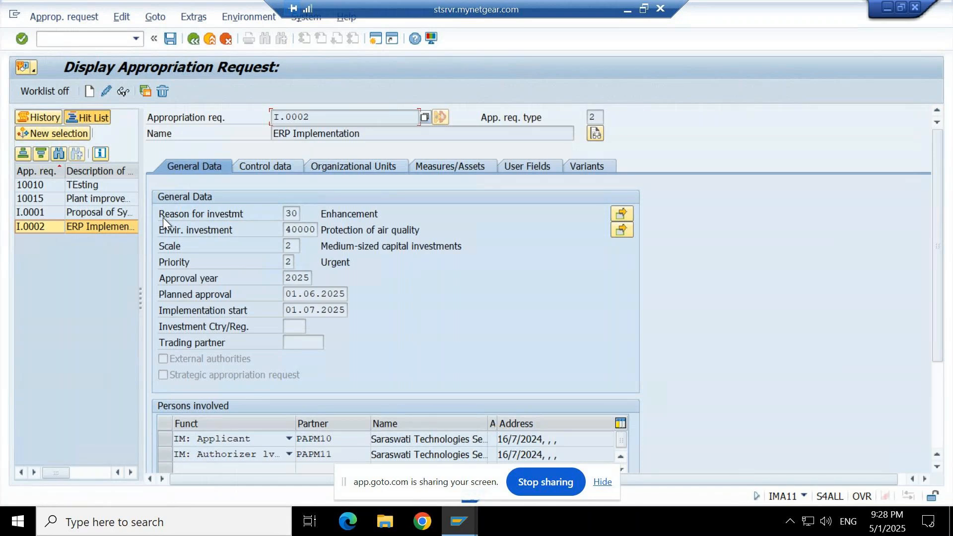
{"action": "left_click", "coordinate": [105, 93]}
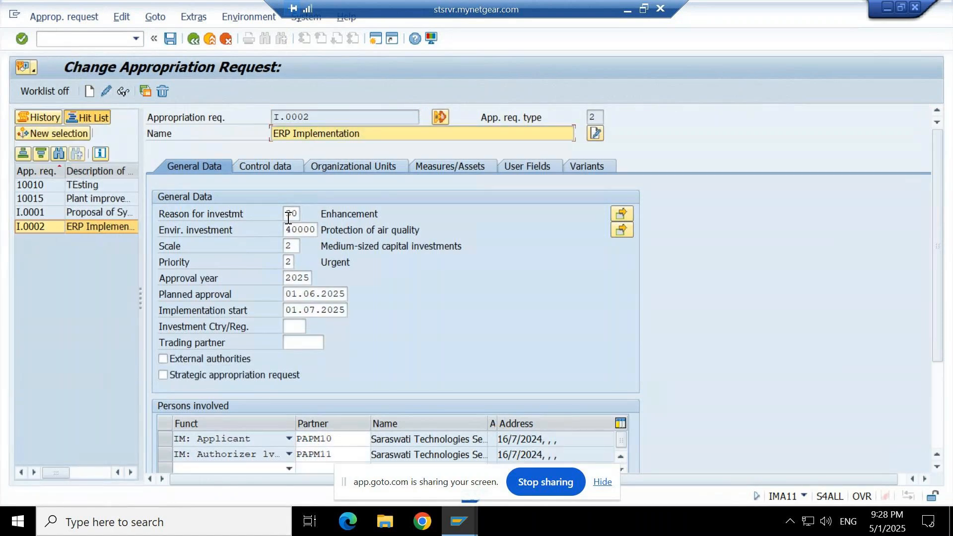
{"action": "left_click", "coordinate": [293, 214]}
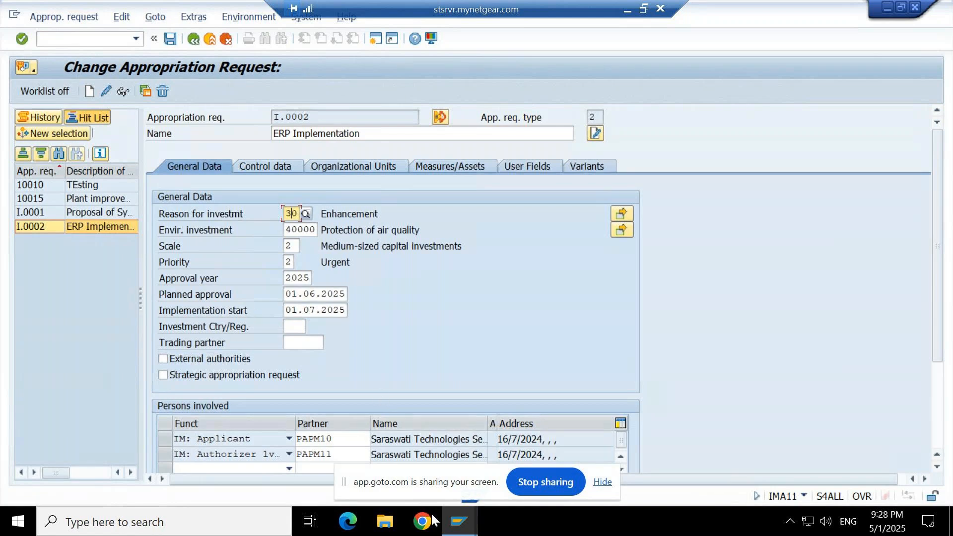
- Switch back to the customizing session, reopen Define Screen Layout for Appropriation Requests, and examine its influencing fields
{"action": "mouse_move", "coordinate": [459, 520]}
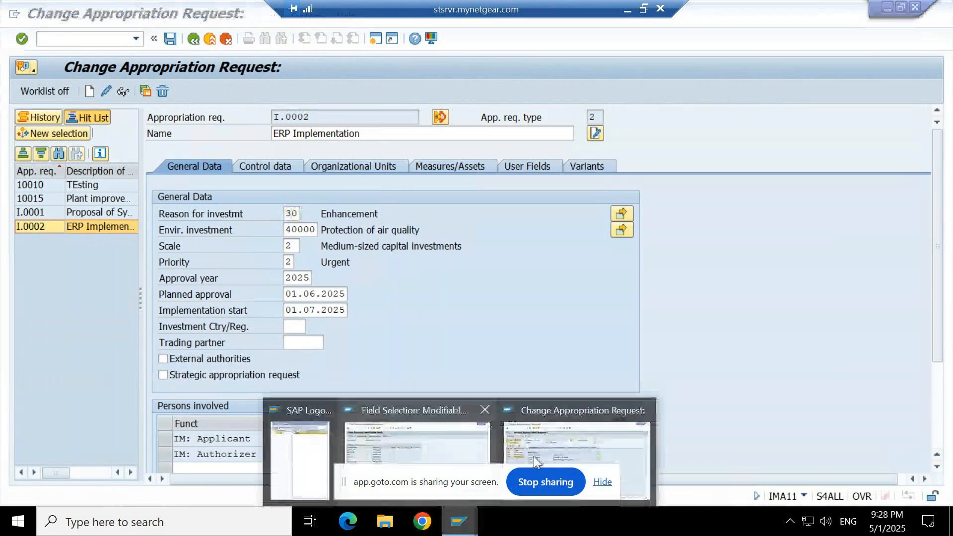
{"action": "left_click", "coordinate": [417, 442]}
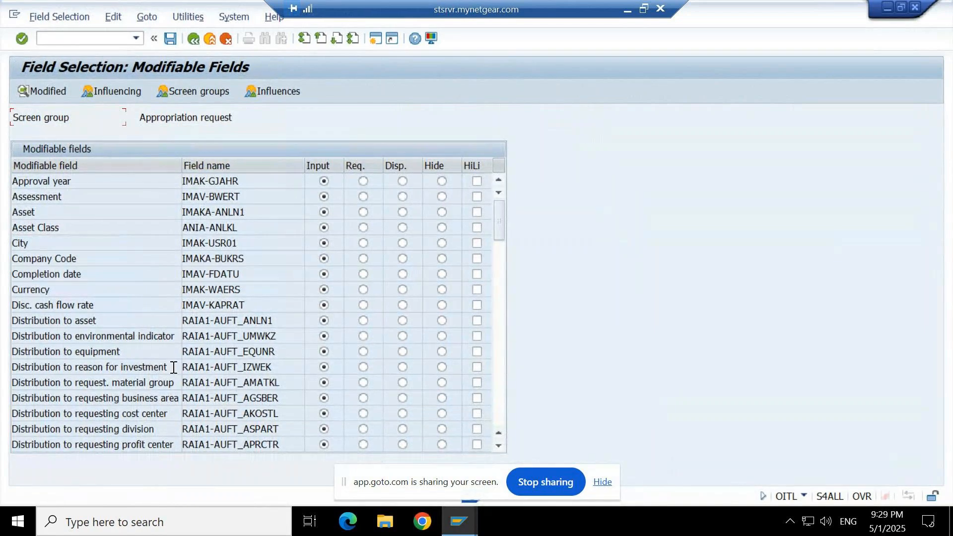
{"action": "left_click", "coordinate": [203, 36]}
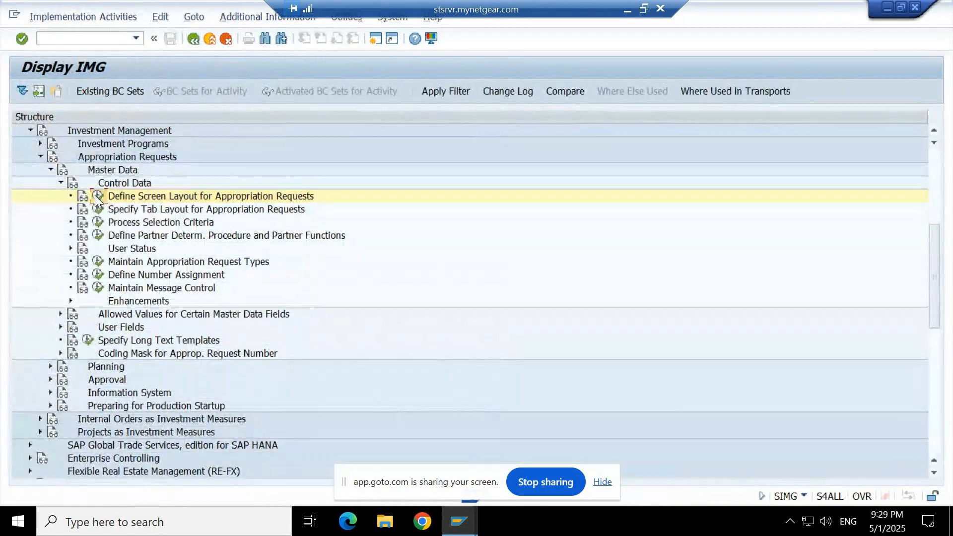
{"action": "left_click", "coordinate": [99, 196]}
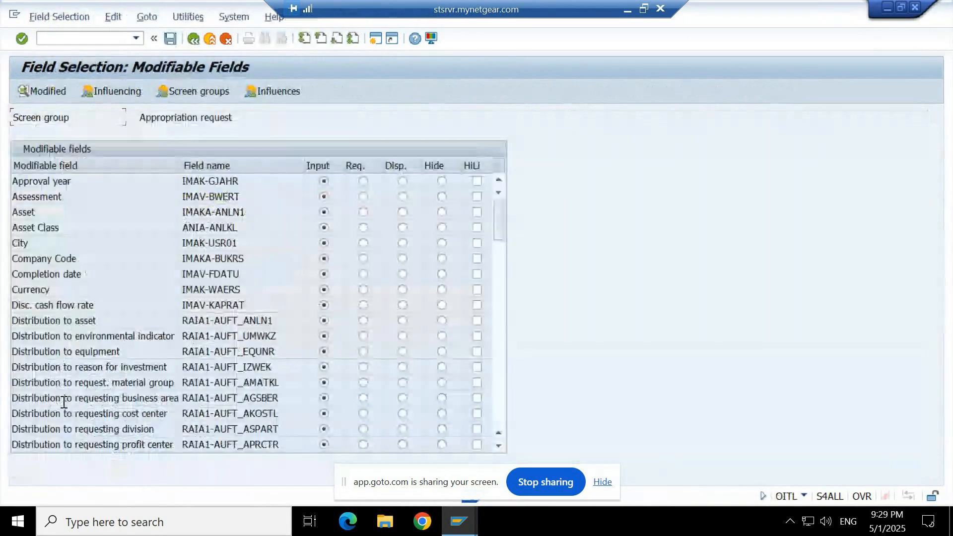
{"action": "left_click", "coordinate": [109, 94]}
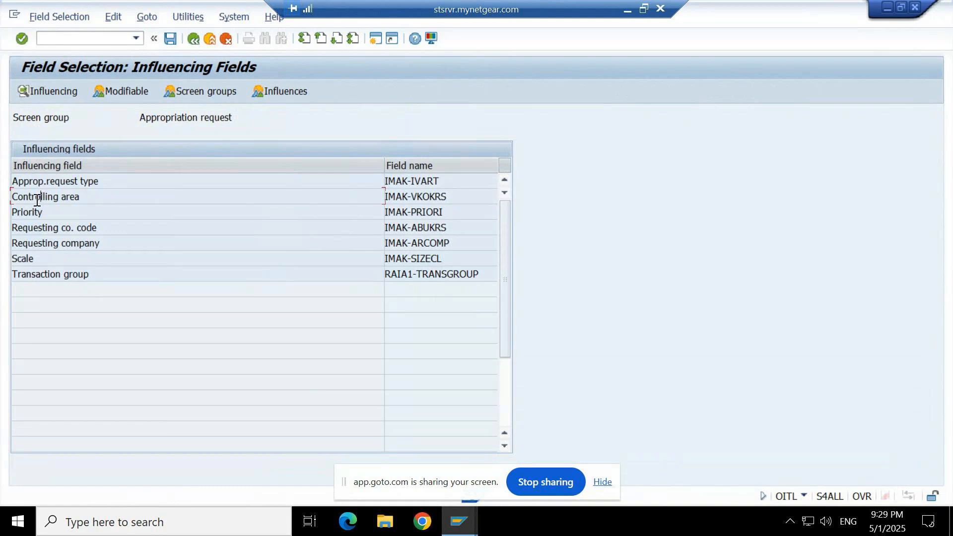
- Open the field settings influenced by Approp.request type and set the contents to 2, Projects as Investment Measures
{"action": "left_click", "coordinate": [35, 230]}
{"action": "left_click", "coordinate": [28, 257]}
{"action": "left_click", "coordinate": [78, 178]}
{"action": "double_click", "coordinate": [80, 187]}
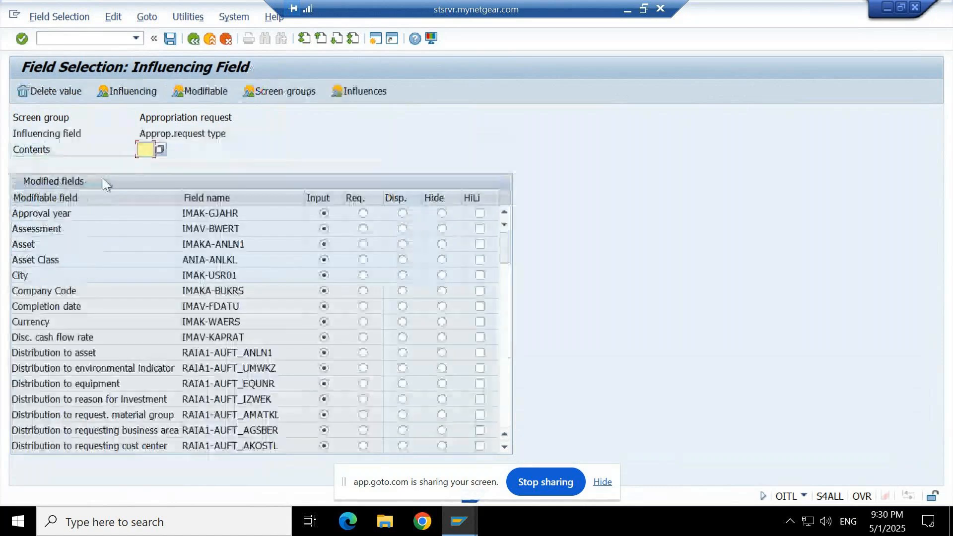
{"action": "left_click", "coordinate": [154, 151]}
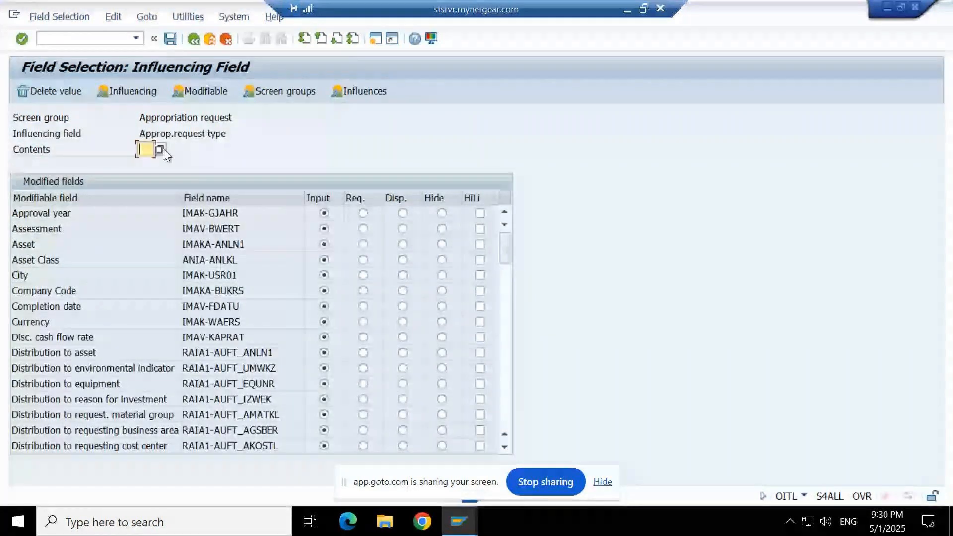
{"action": "left_click", "coordinate": [159, 150]}
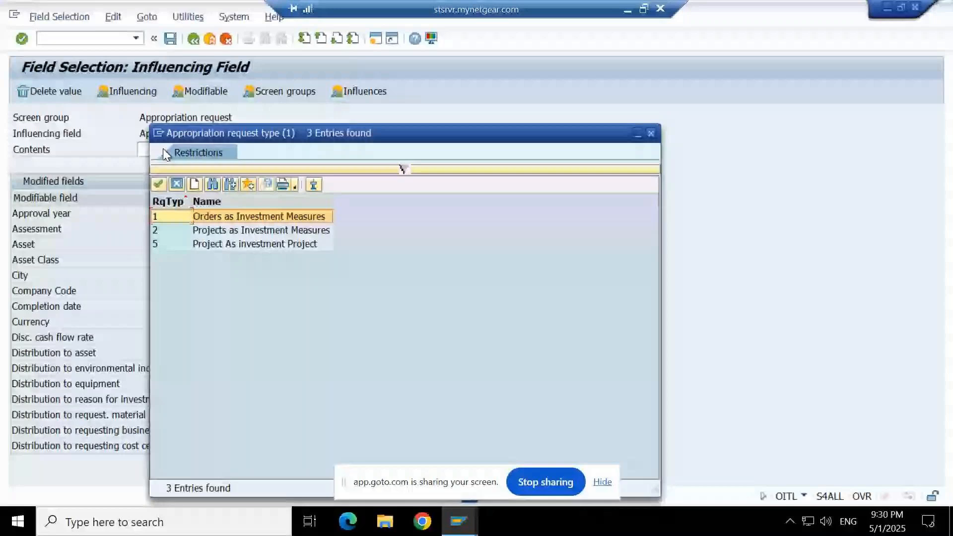
{"action": "double_click", "coordinate": [238, 230]}
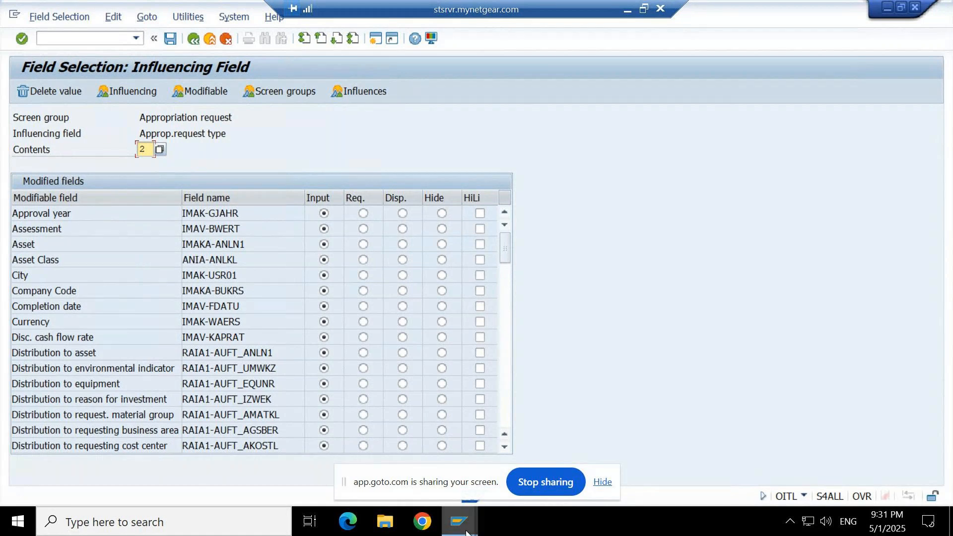
- Switch to the ERP Implementation appropriation request, clear and save its approval year, and reopen the request for changing
{"action": "left_click", "coordinate": [476, 529]}
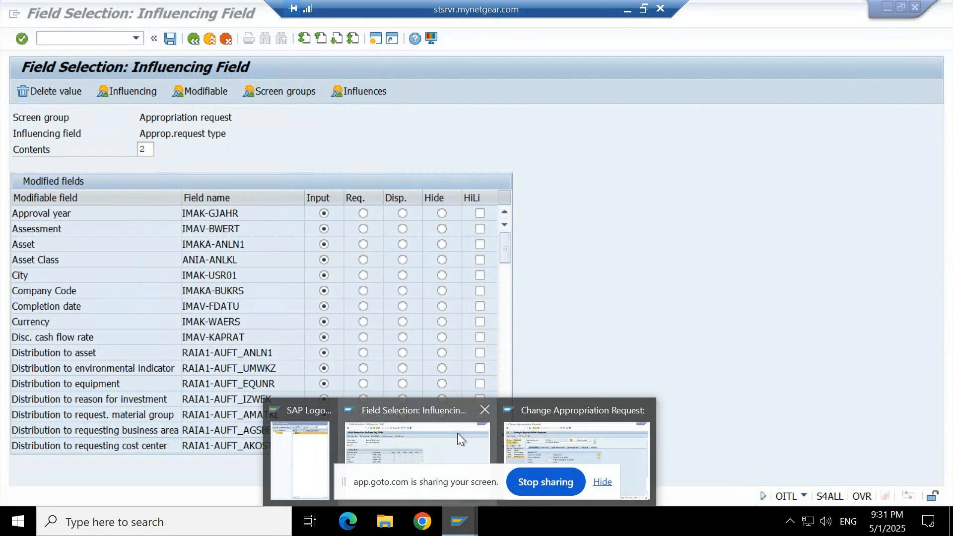
{"action": "left_click", "coordinate": [575, 437]}
{"action": "left_click", "coordinate": [574, 434]}
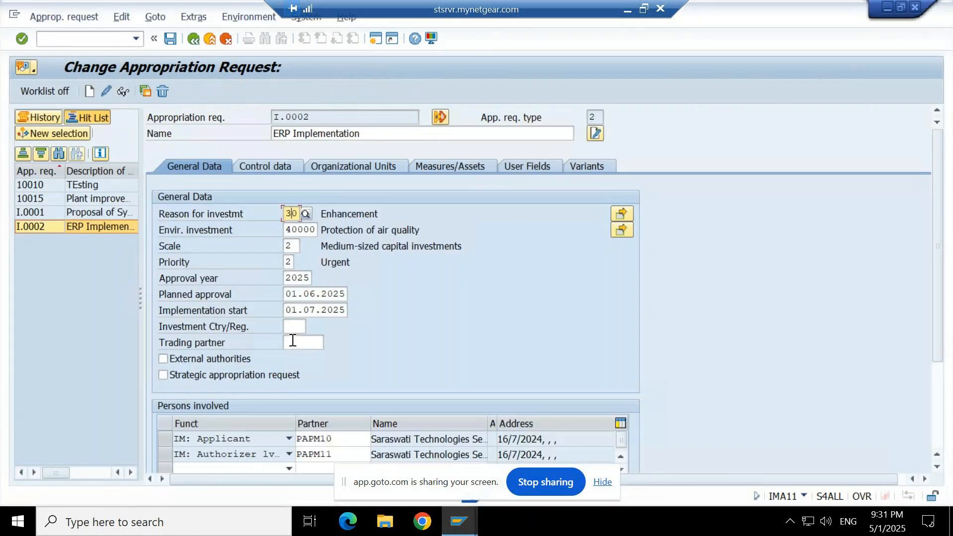
{"action": "left_click", "coordinate": [289, 278]}
{"action": "key", "text": "ctrl+a"}
{"action": "key", "text": "Delete"}
{"action": "key", "text": "Return"}
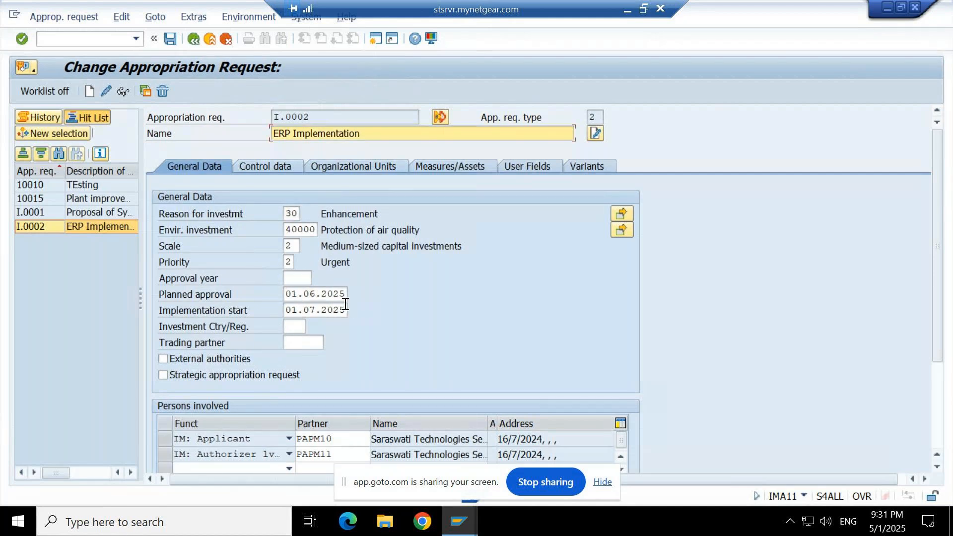
{"action": "left_click", "coordinate": [170, 39]}
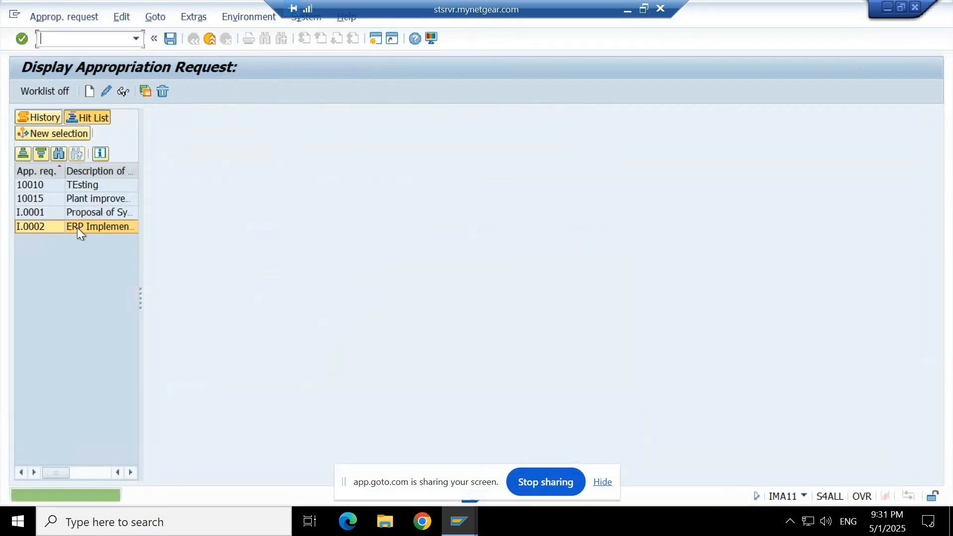
{"action": "double_click", "coordinate": [45, 226]}
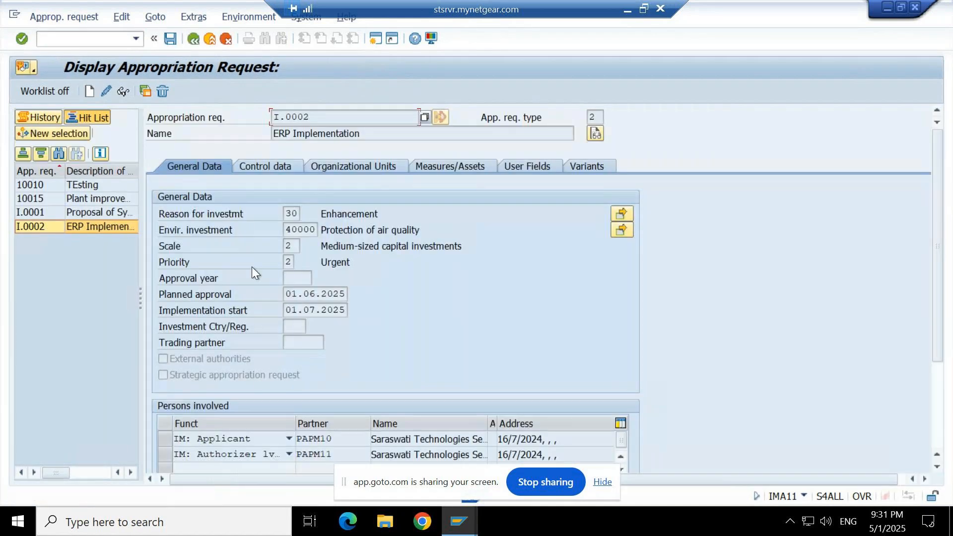
{"action": "left_click", "coordinate": [106, 90]}
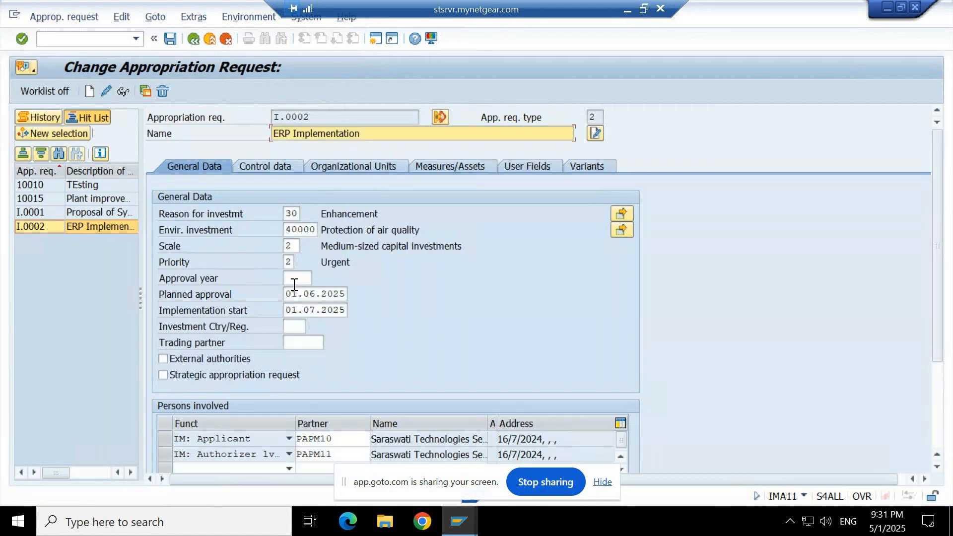
- Switch back to the Field Selection session and examine the technical field names of Approval year and the fields listed below it
{"action": "left_click", "coordinate": [456, 528]}
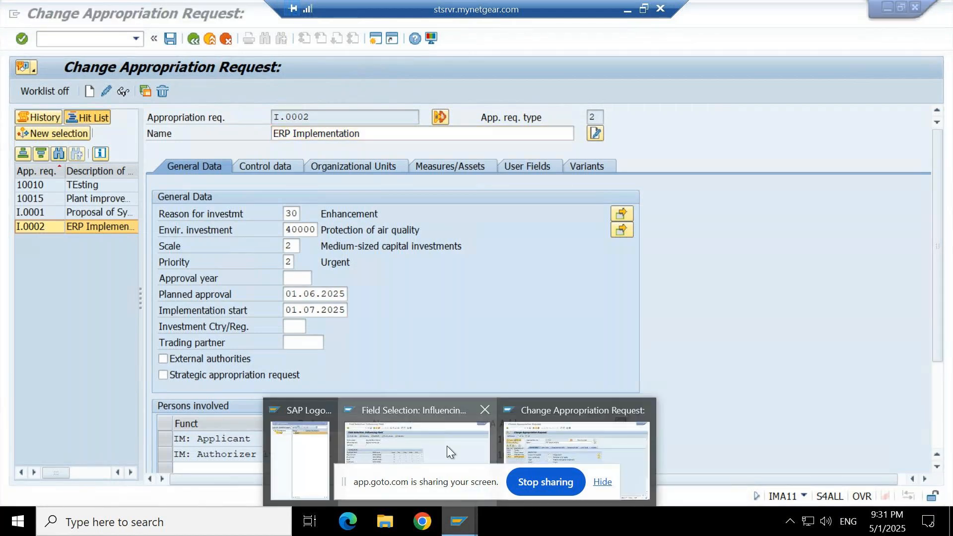
{"action": "left_click", "coordinate": [447, 446]}
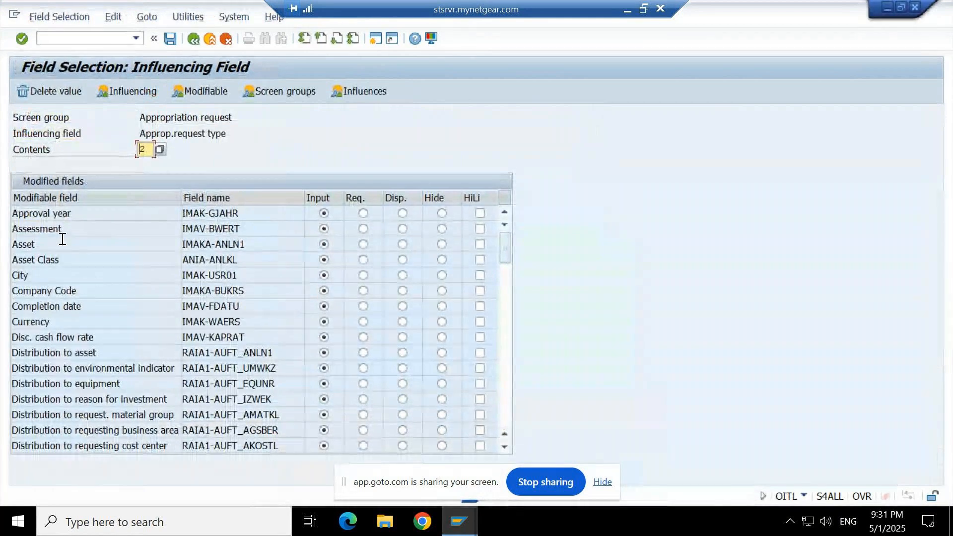
{"action": "left_click", "coordinate": [75, 212]}
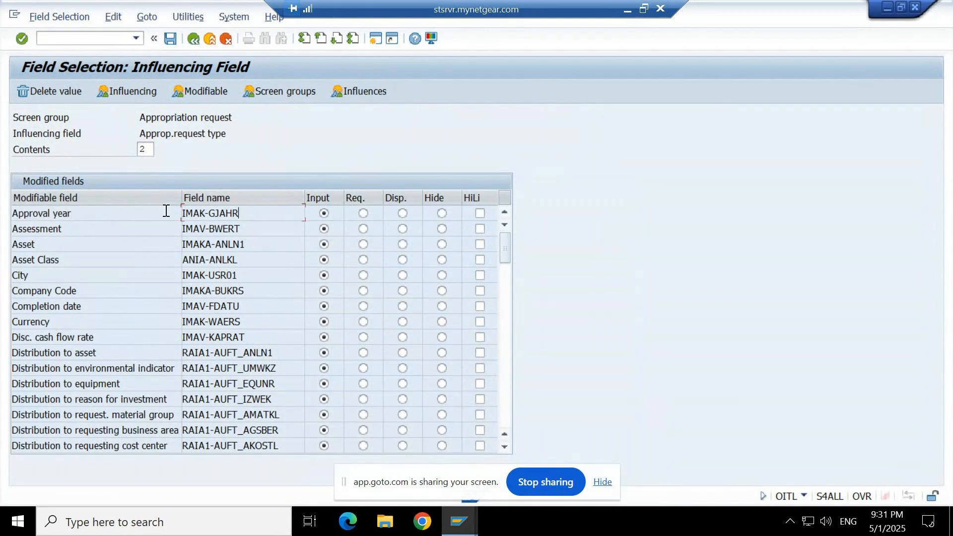
{"action": "key", "text": "Tab"}
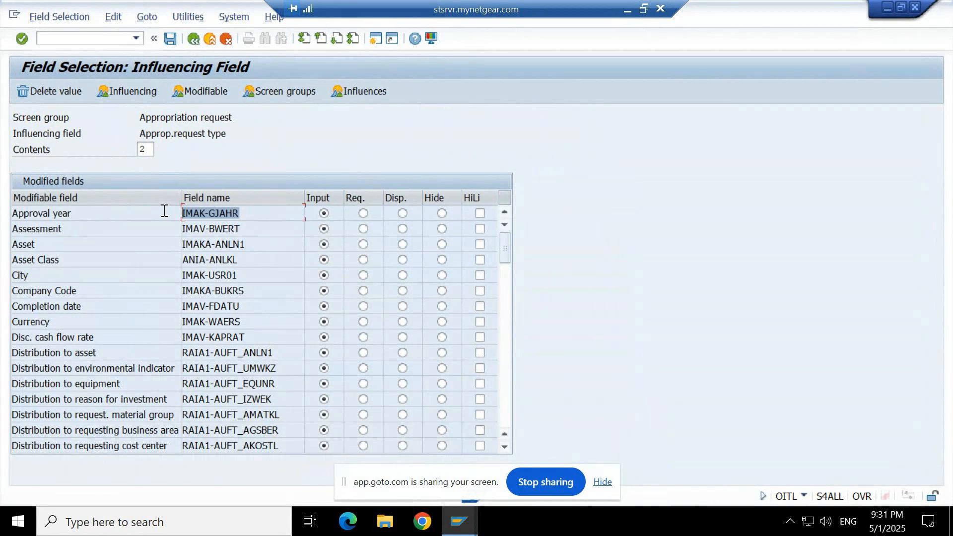
{"action": "left_click", "coordinate": [235, 212]}
{"action": "left_click_drag", "start_coordinate": [235, 212], "coordinate": [183, 212]}
{"action": "left_click", "coordinate": [207, 213]}
{"action": "left_click_drag", "start_coordinate": [206, 212], "coordinate": [166, 211]}
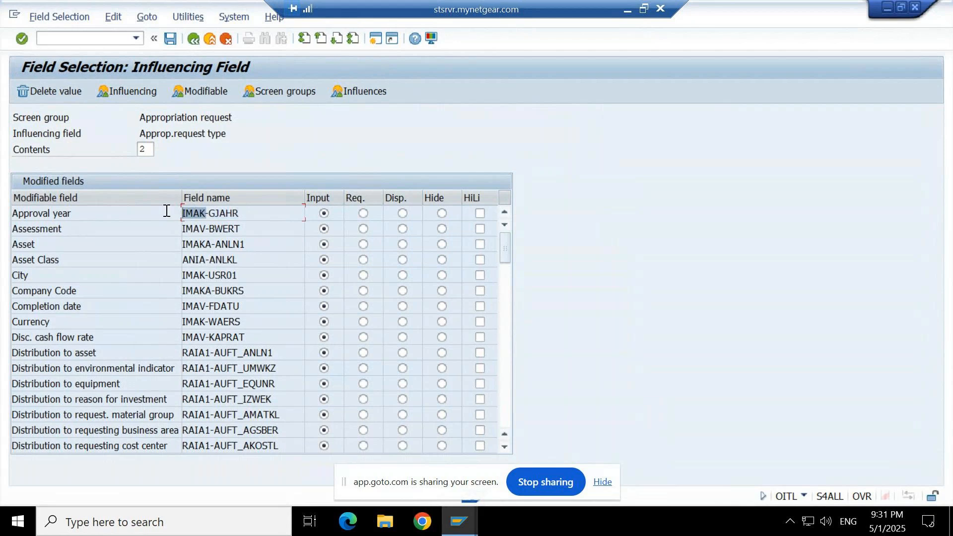
{"action": "left_click", "coordinate": [207, 229]}
{"action": "left_click_drag", "start_coordinate": [190, 230], "coordinate": [157, 243]}
{"action": "left_click_drag", "start_coordinate": [210, 260], "coordinate": [195, 260]}
- Copy the table part of the Approval year field name IMAK-GJAHR and run transaction SE16N in a new session
{"action": "left_click", "coordinate": [204, 216]}
{"action": "key", "text": "shift+Home"}
{"action": "key", "text": "ctrl+c"}
{"action": "left_click", "coordinate": [207, 217]}
{"action": "left_click_drag", "start_coordinate": [210, 215], "coordinate": [293, 217]}
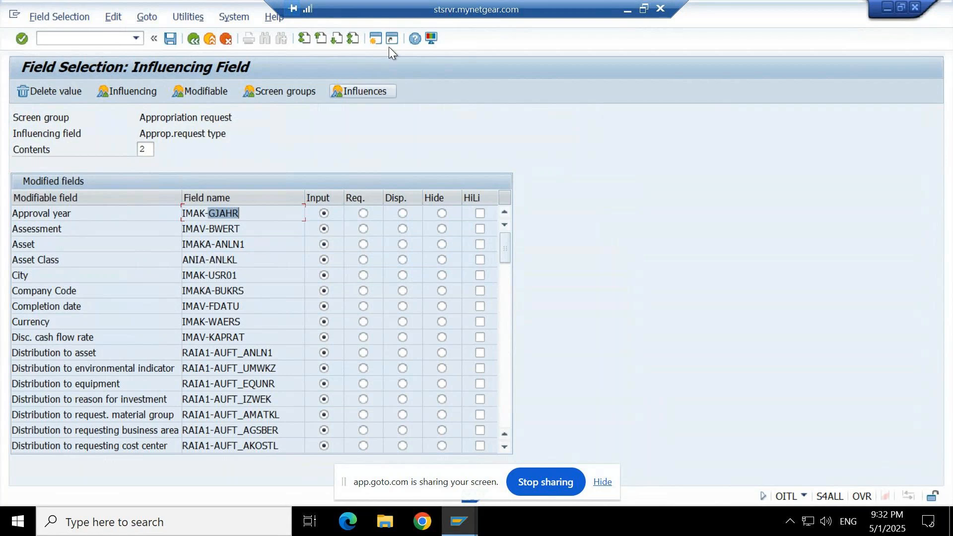
{"action": "left_click", "coordinate": [375, 38]}
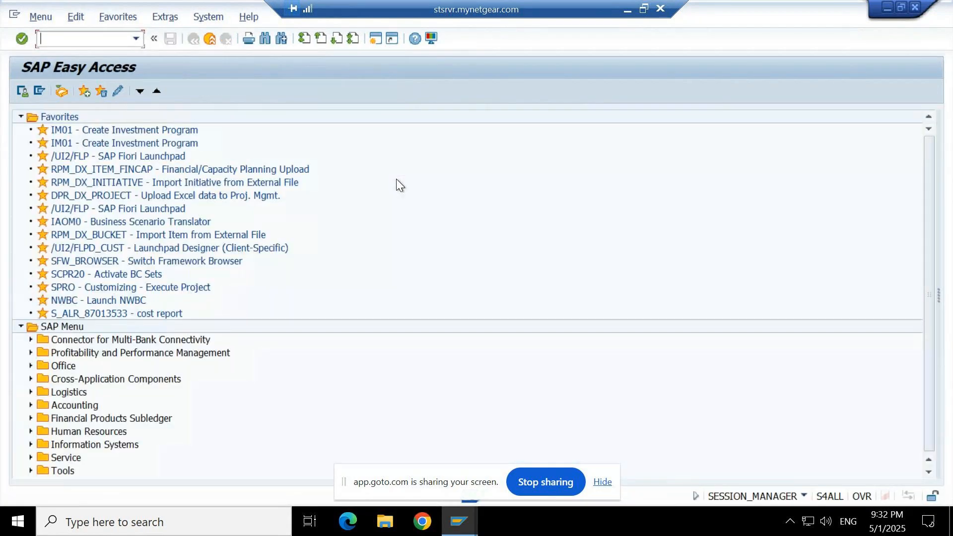
{"action": "type", "text": "se16n"}
{"action": "key", "text": "Return"}
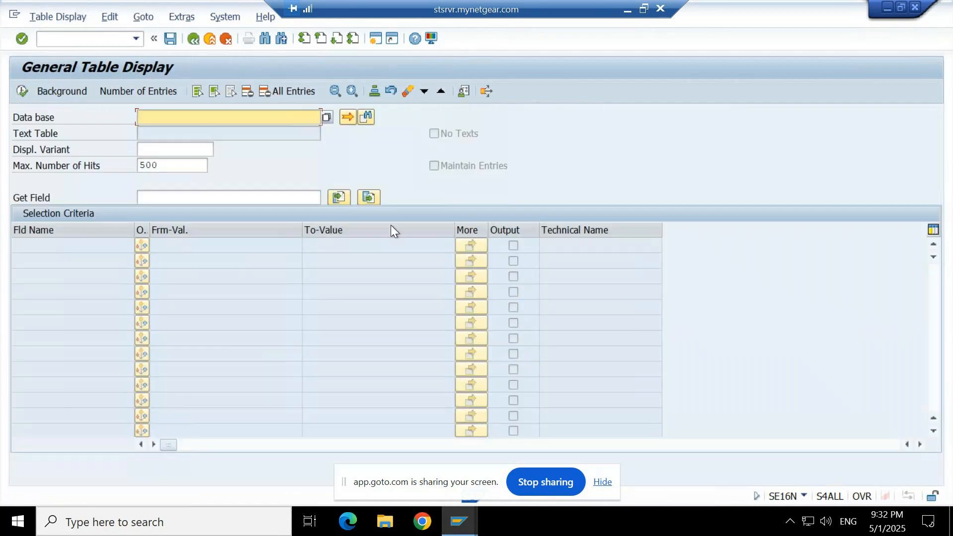
- Load the selection fields of table IMAK in General Table Display
{"action": "left_click", "coordinate": [603, 482]}
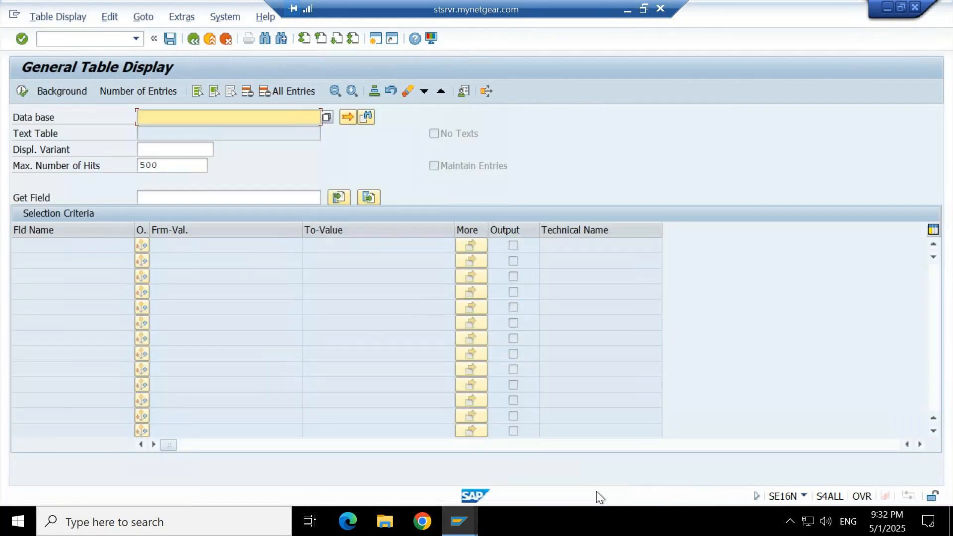
{"action": "mouse_move", "coordinate": [456, 530]}
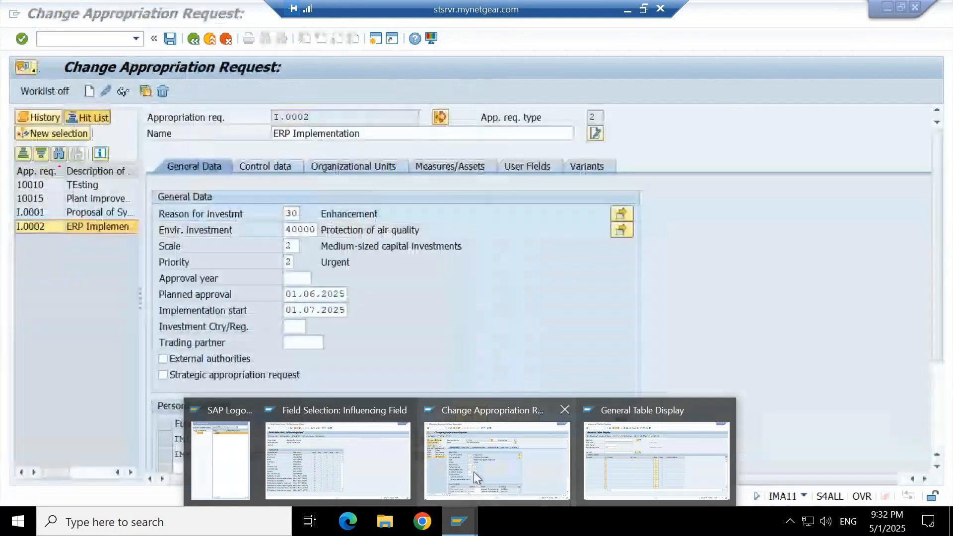
{"action": "left_click", "coordinate": [403, 466]}
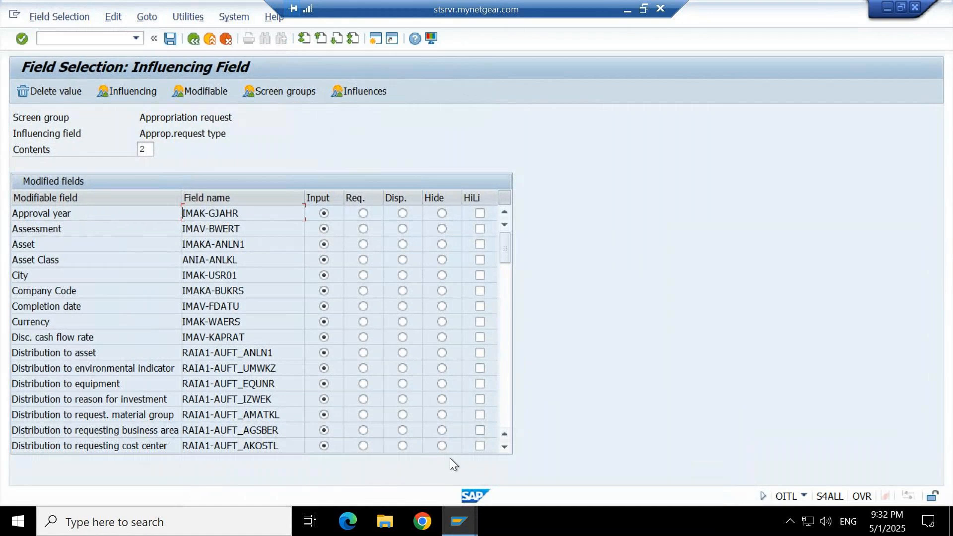
{"action": "mouse_move", "coordinate": [467, 531]}
{"action": "left_click", "coordinate": [617, 471]}
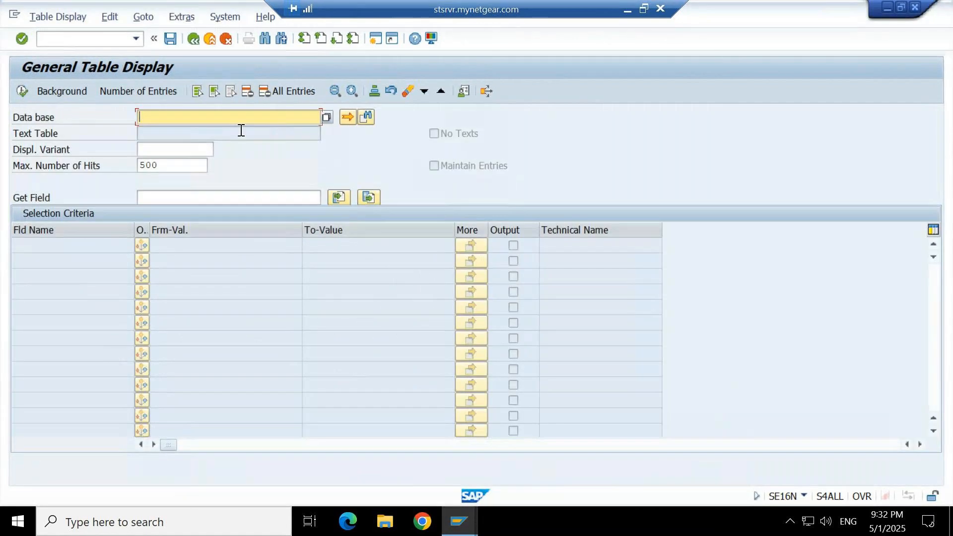
{"action": "key", "text": "ctrl+v"}
{"action": "key", "text": "Return"}
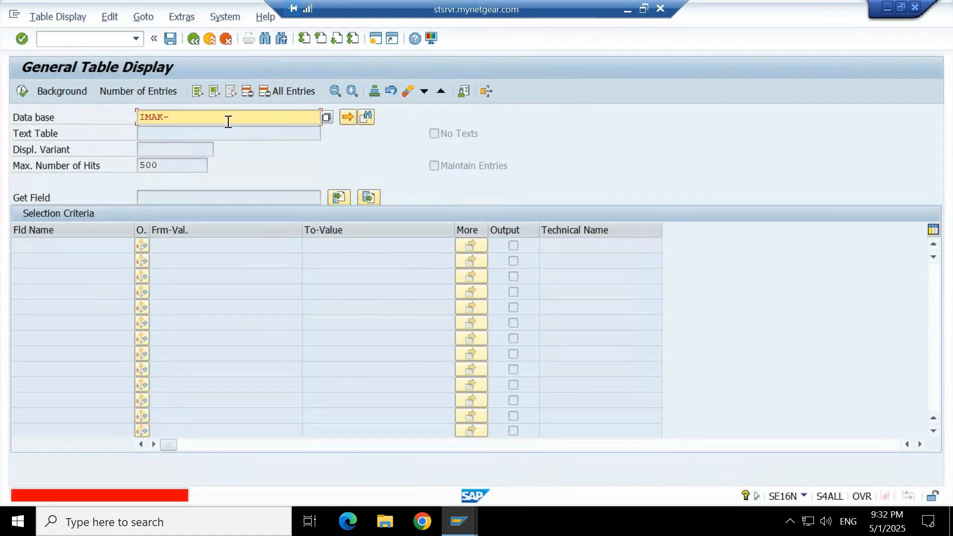
{"action": "key", "text": "BackSpace"}
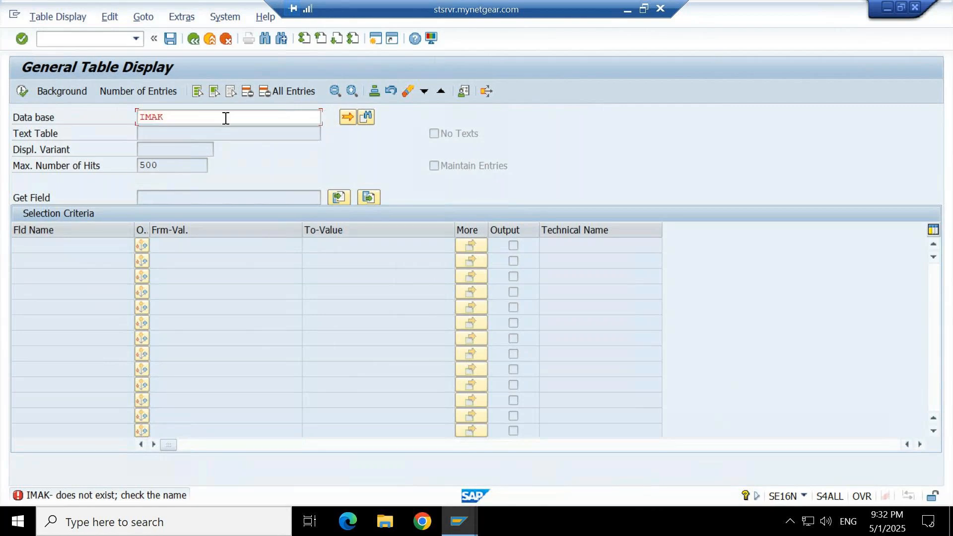
{"action": "key", "text": "Return"}
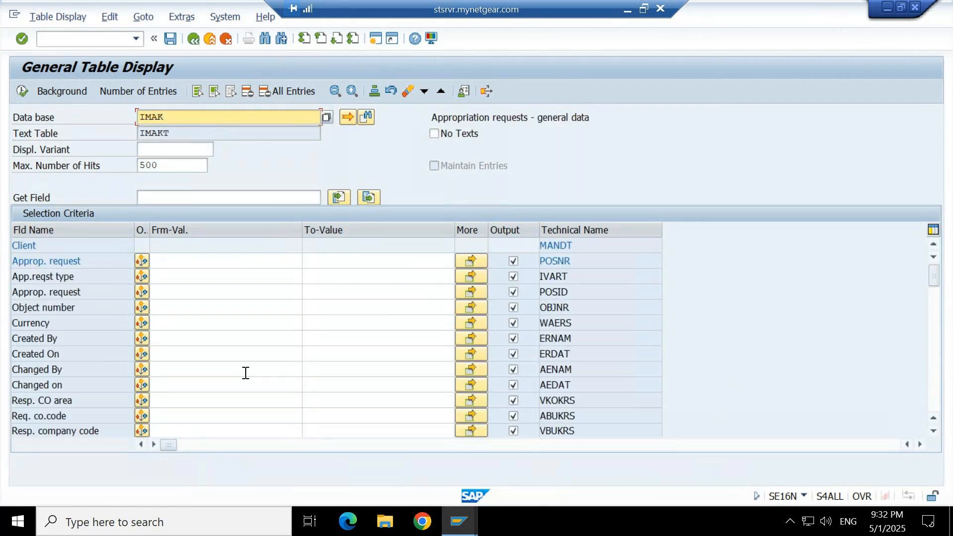
- Copy the field part GJAHR from the Approval year row in Field Selection and search for it among table IMAK's fields
{"action": "key", "text": "alt+Tab"}
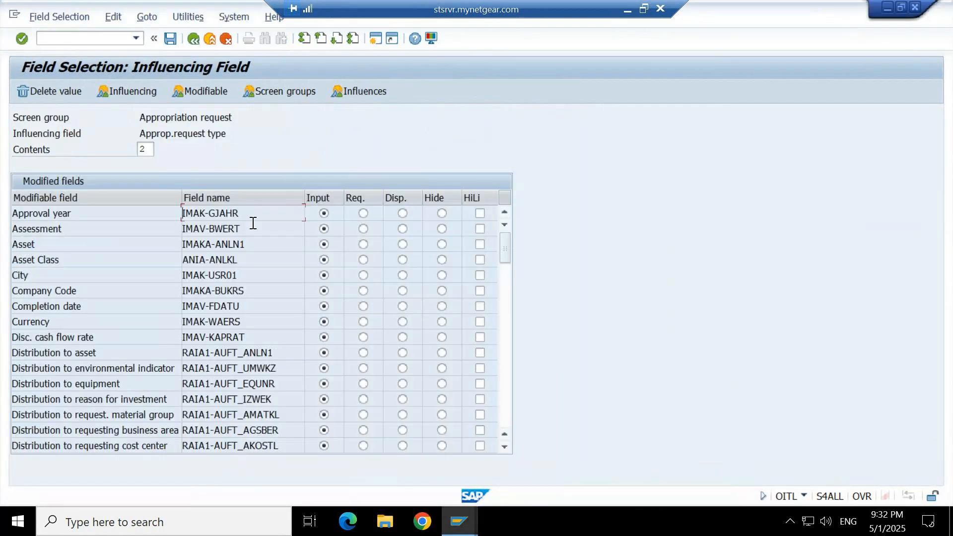
{"action": "double_click", "coordinate": [225, 212]}
{"action": "key", "text": "ctrl+c"}
{"action": "key", "text": "Left"}
{"action": "key", "text": "alt+Tab"}
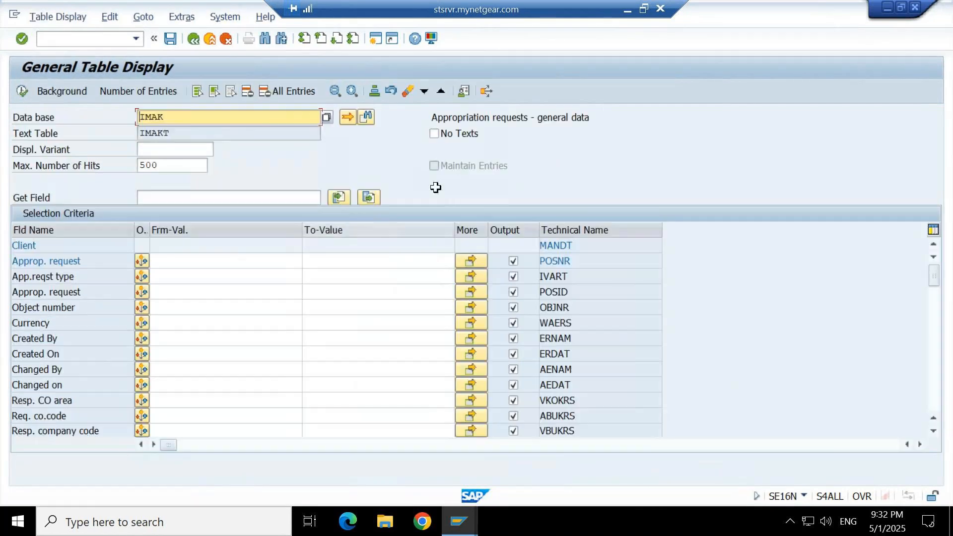
{"action": "key", "text": "ctrl+f"}
{"action": "key", "text": "ctrl+v"}
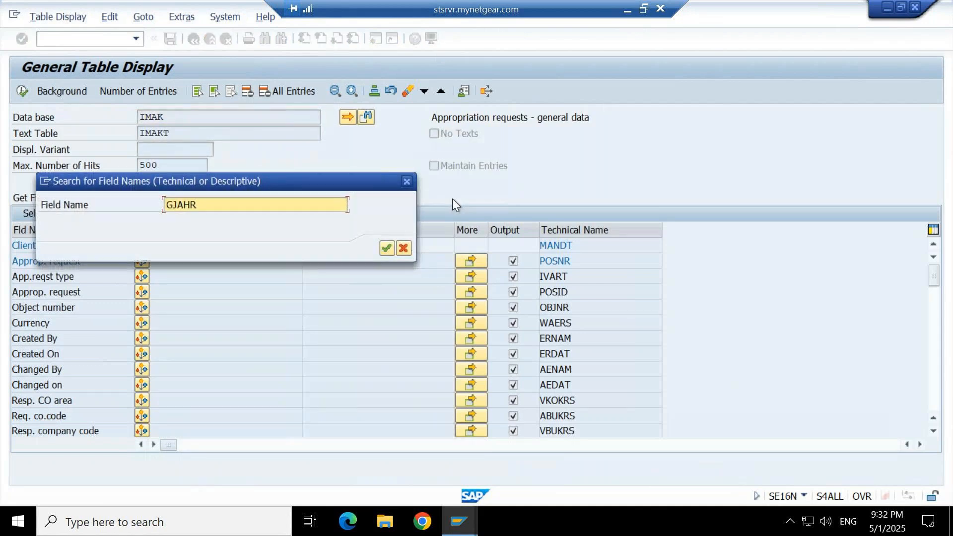
{"action": "key", "text": "Return"}
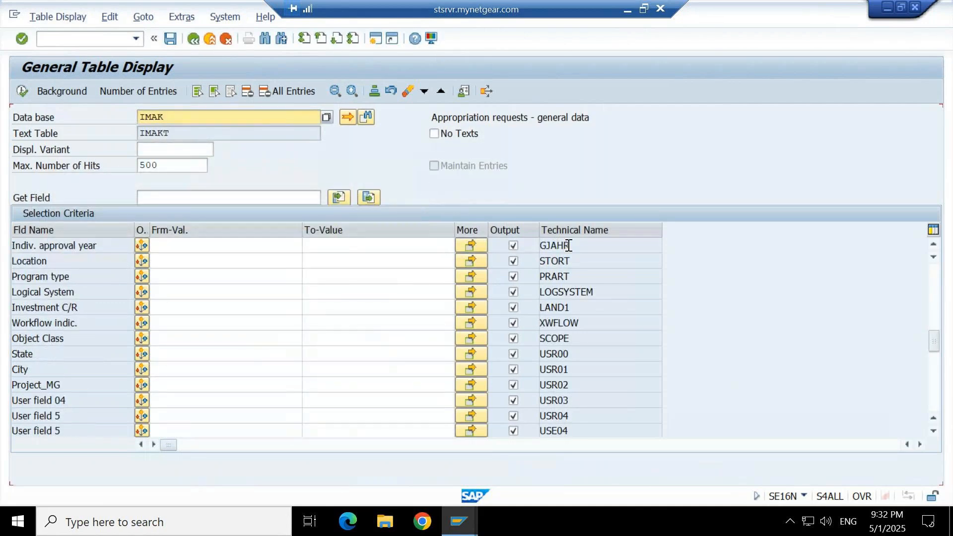
{"action": "double_click", "coordinate": [554, 246]}
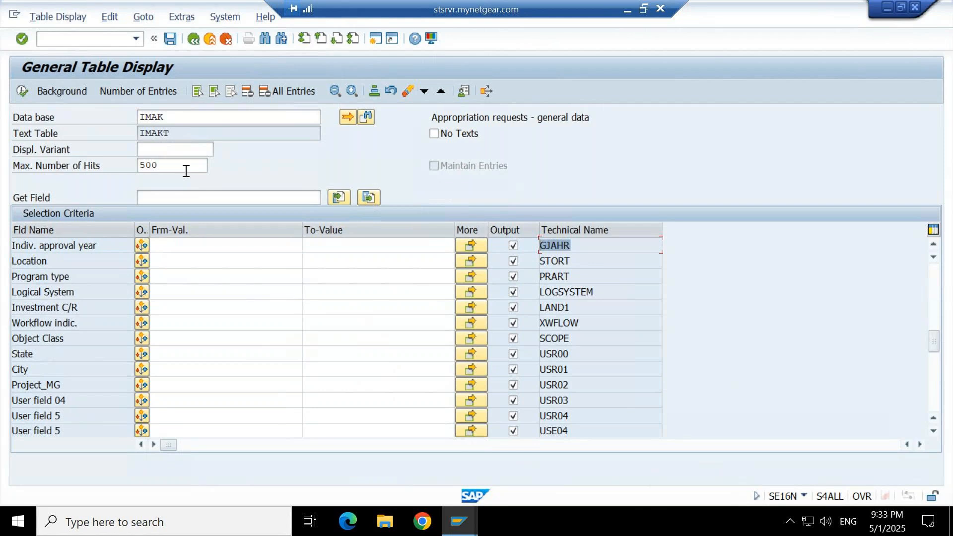
- Switch to the ERP Implementation appropriation request and review its user fields and general data
{"action": "mouse_move", "coordinate": [462, 530]}
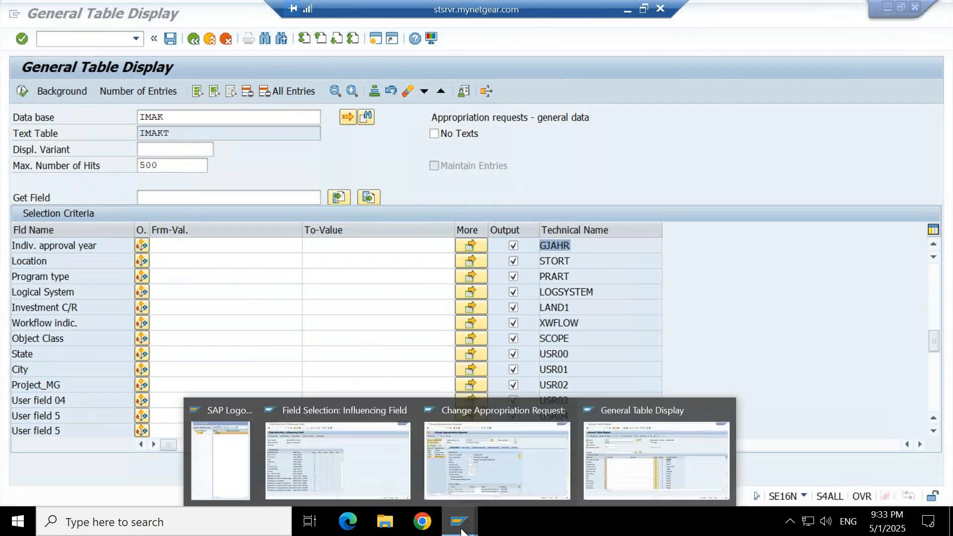
{"action": "left_click", "coordinate": [511, 469]}
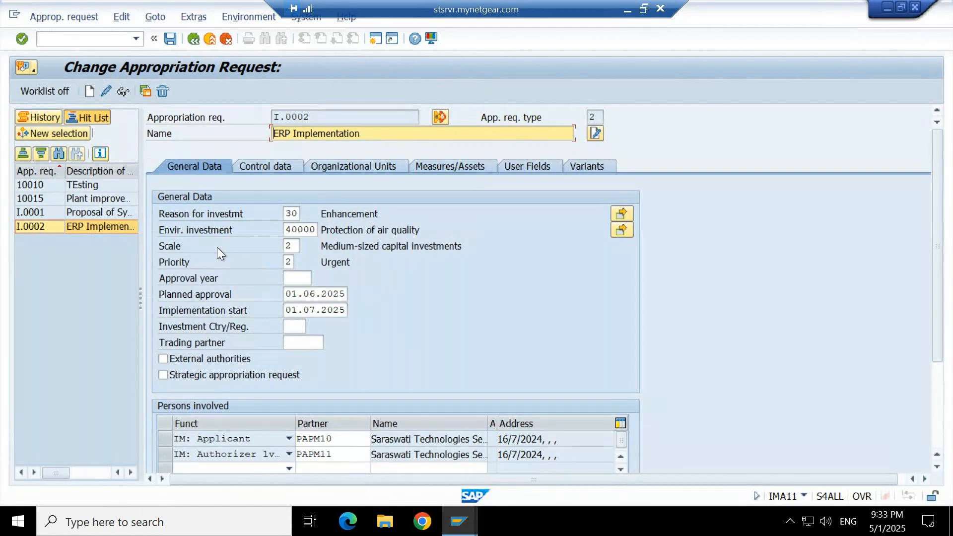
{"action": "left_click", "coordinate": [532, 165]}
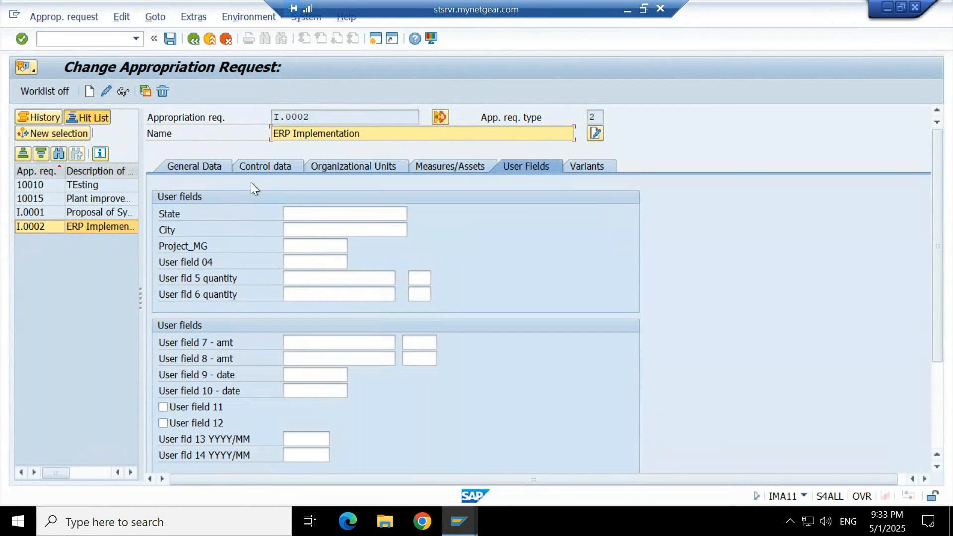
{"action": "left_click", "coordinate": [190, 166]}
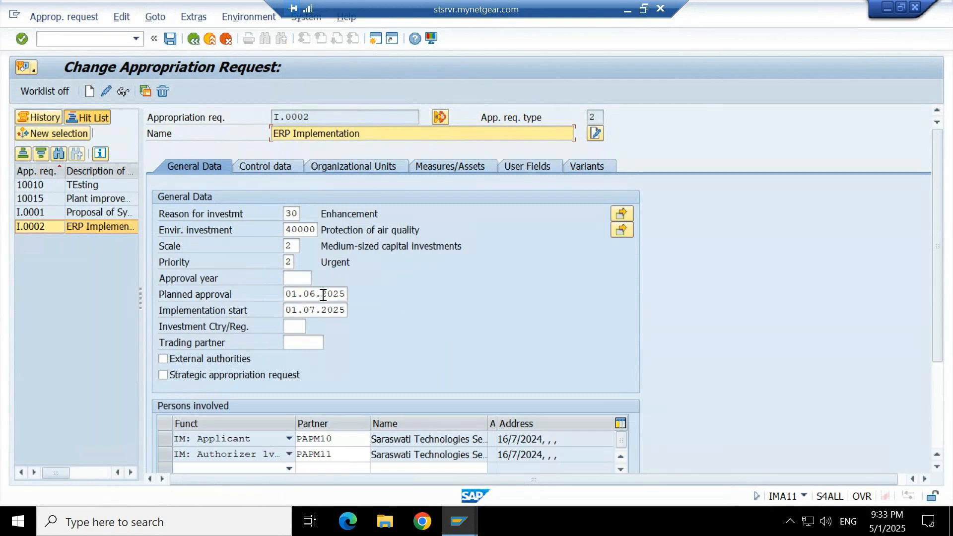
{"action": "left_click", "coordinate": [287, 294]}
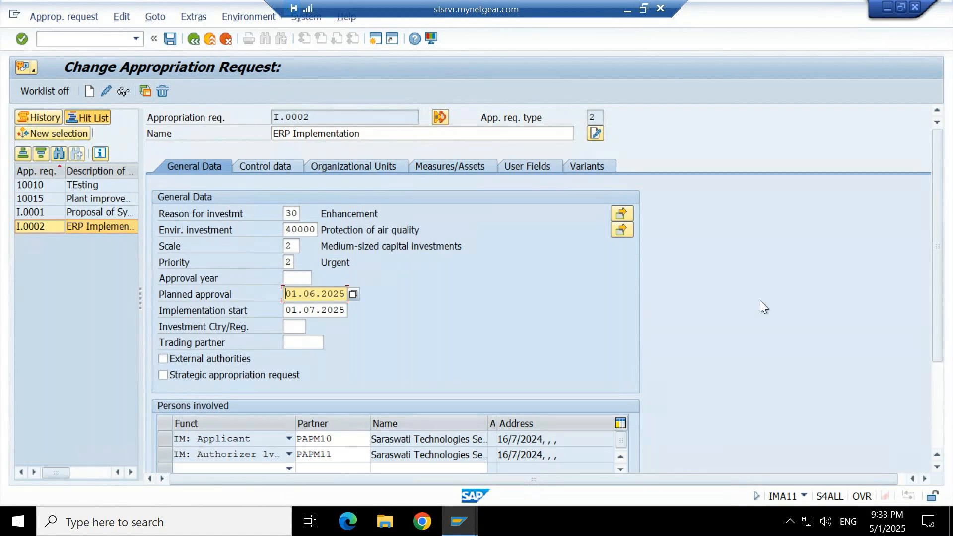
- Open the technical information of the request's Approval year field, examine its table and field names, and return to the request
{"action": "left_click", "coordinate": [308, 280]}
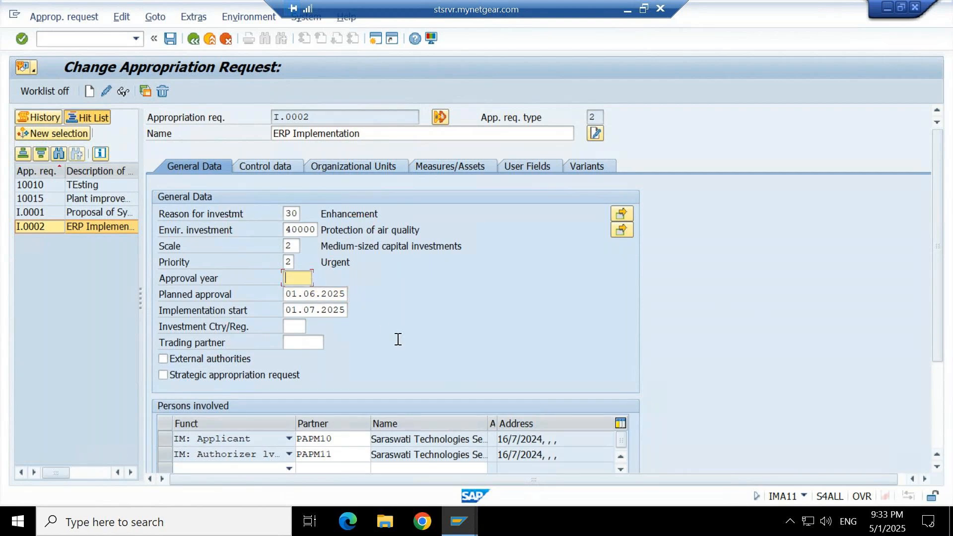
{"action": "key", "text": "F1"}
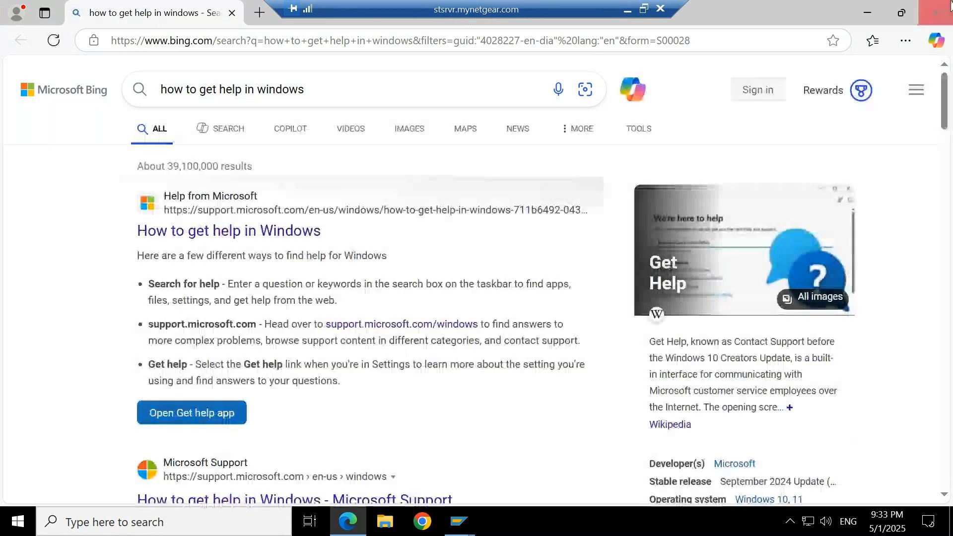
{"action": "left_click", "coordinate": [936, 15]}
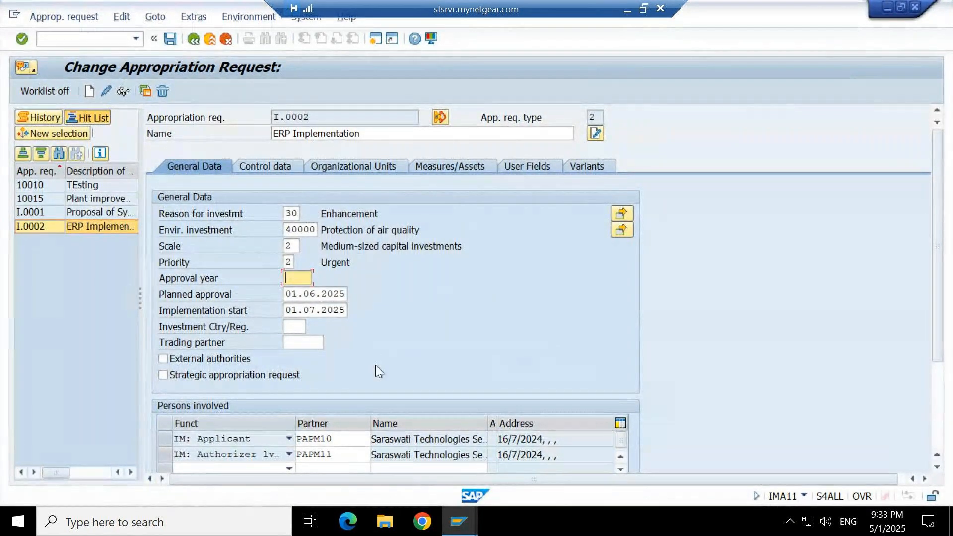
{"action": "key", "text": "F1"}
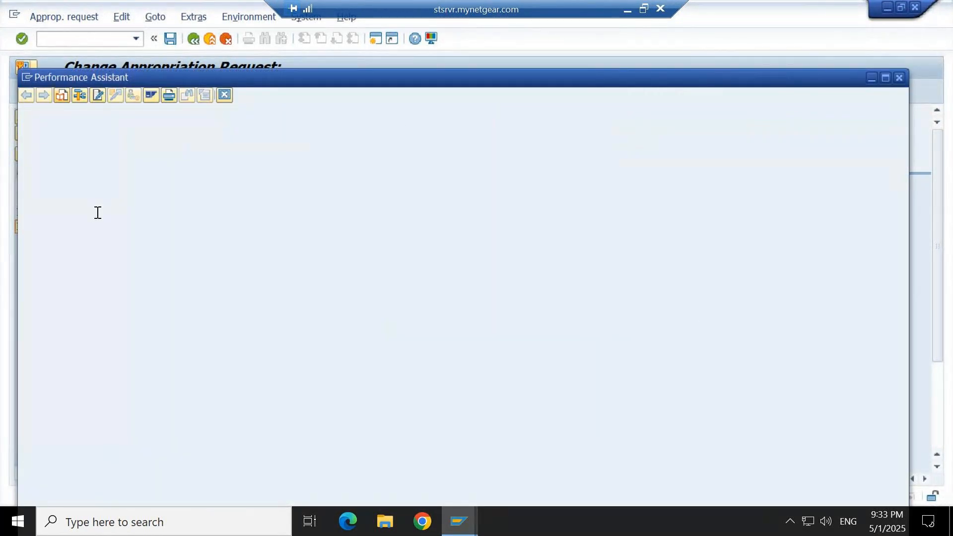
{"action": "left_click", "coordinate": [79, 97]}
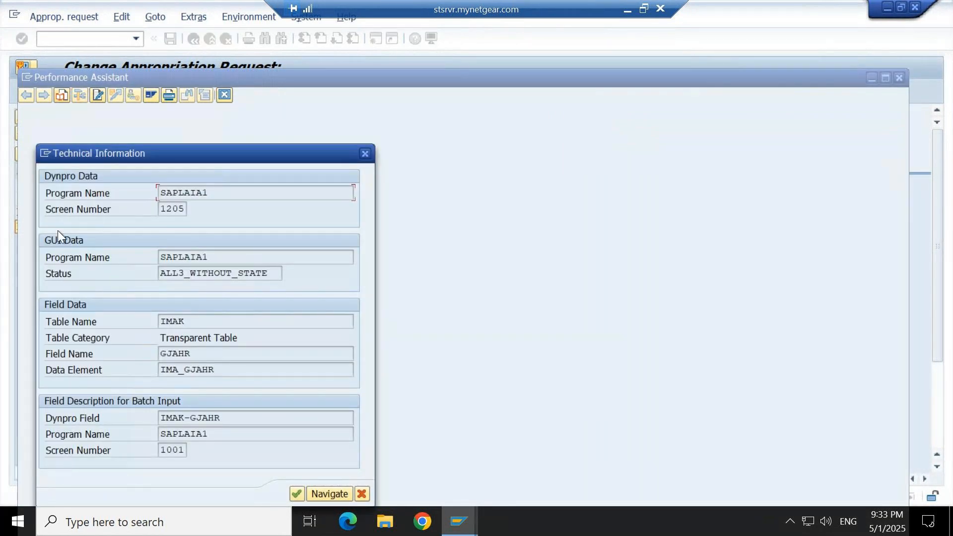
{"action": "left_click_drag", "start_coordinate": [199, 323], "coordinate": [112, 321]}
{"action": "left_click", "coordinate": [207, 355]}
{"action": "left_click_drag", "start_coordinate": [208, 355], "coordinate": [133, 342]}
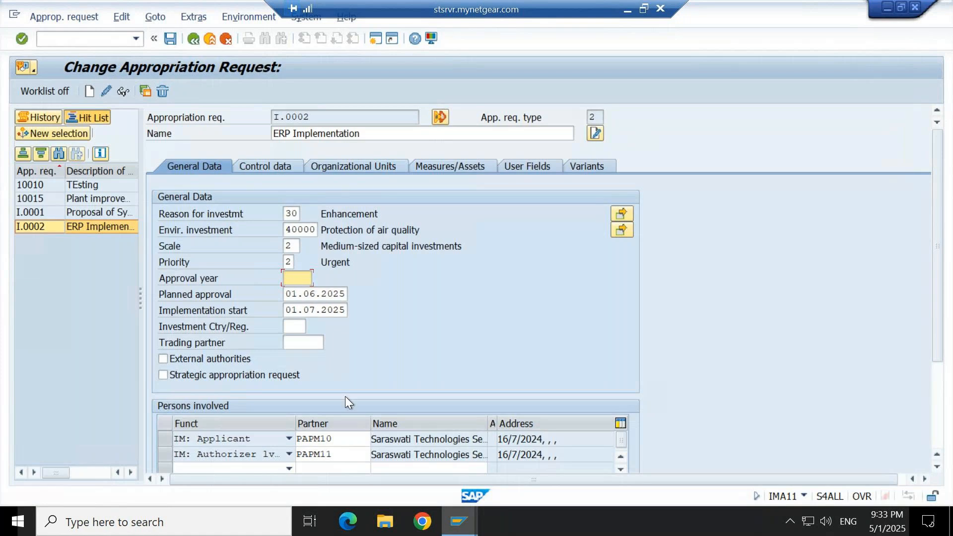
- Switch back to the Field Selection session and make Approval year and Company Code required fields for request type 2
{"action": "mouse_move", "coordinate": [452, 525]}
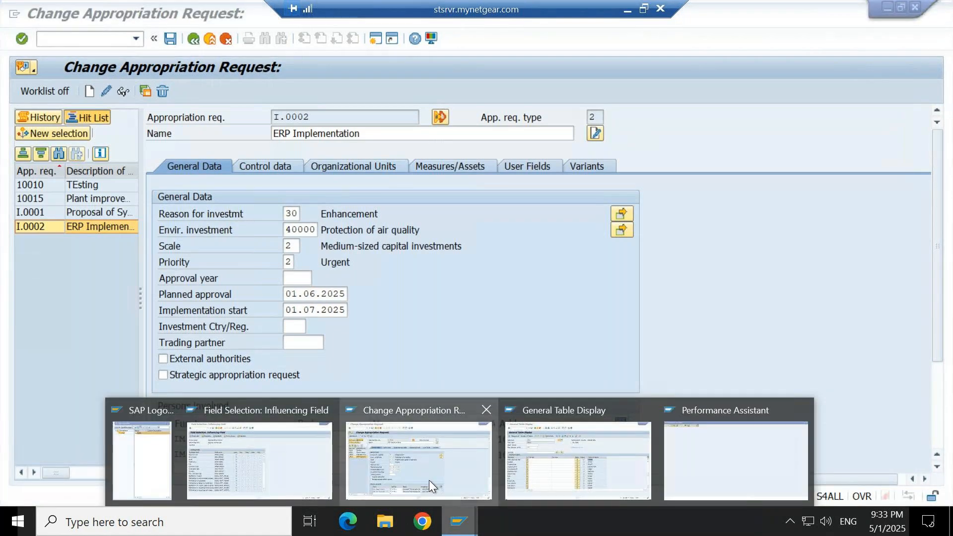
{"action": "left_click", "coordinate": [259, 449]}
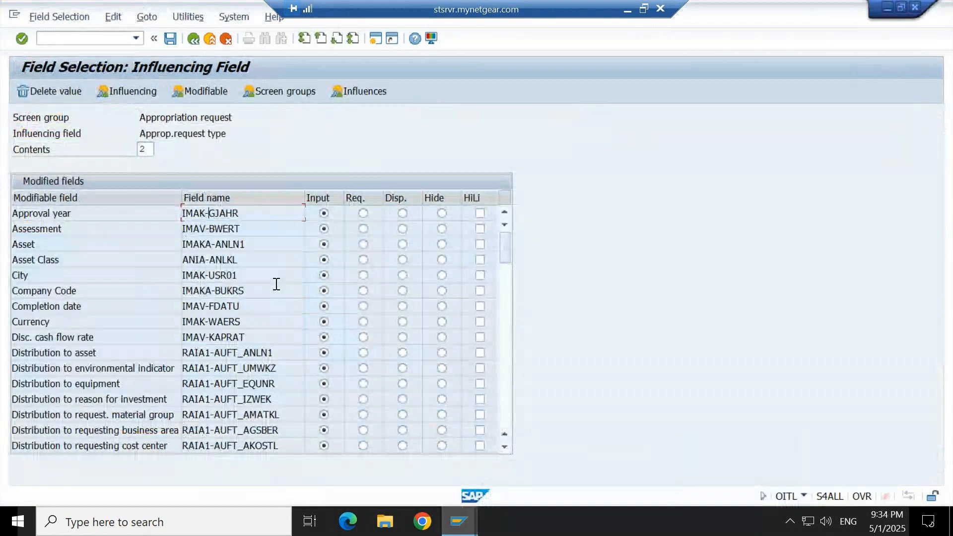
{"action": "left_click", "coordinate": [104, 217]}
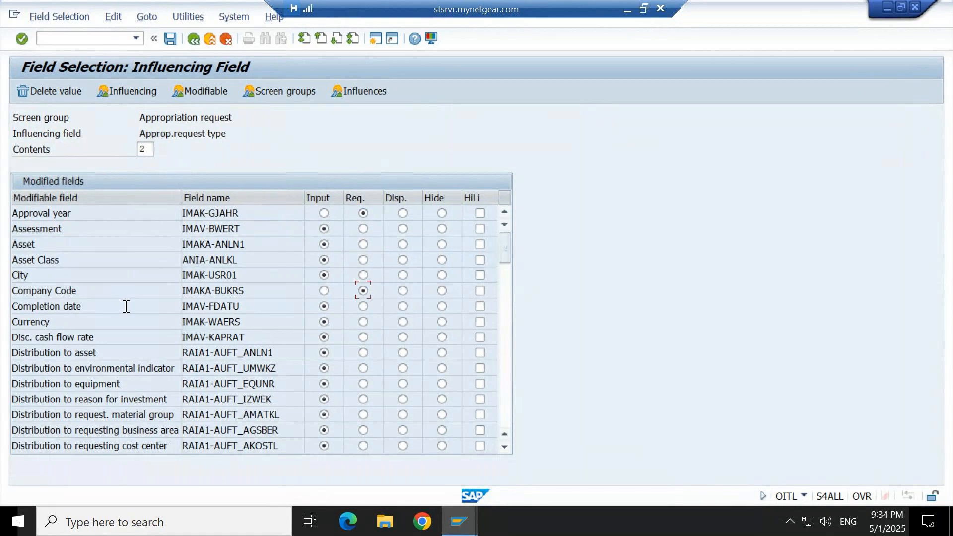
{"action": "scroll", "coordinate": [127, 306], "scroll_direction": "down", "scroll_amount": 6}
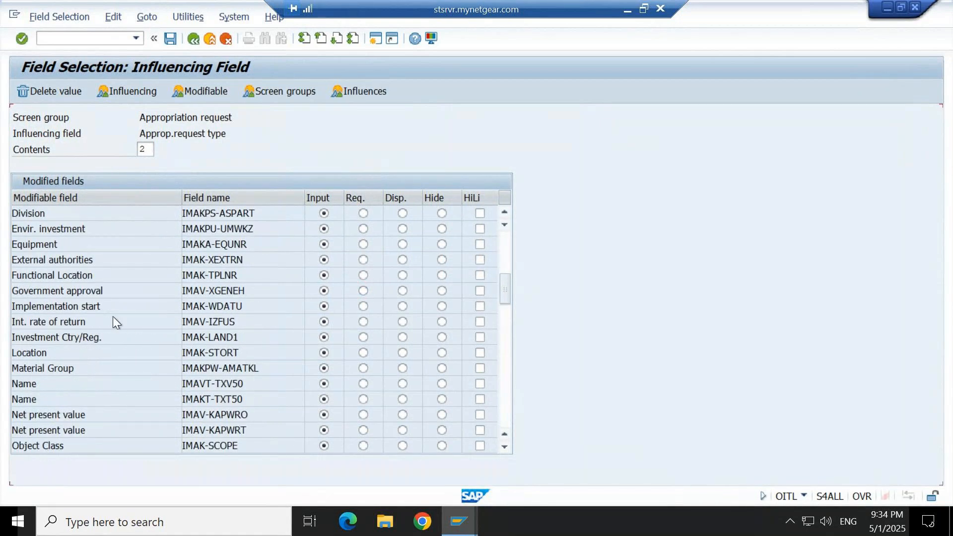
- Hide the Envir. investment field and highlight Approval year for request type 2, saving the field selection in customizing request S4AK900150
{"action": "scroll", "coordinate": [113, 317], "scroll_direction": "up", "scroll_amount": 2}
{"action": "scroll", "coordinate": [92, 338], "scroll_direction": "down", "scroll_amount": 2}
{"action": "scroll", "coordinate": [117, 296], "scroll_direction": "up", "scroll_amount": 1}
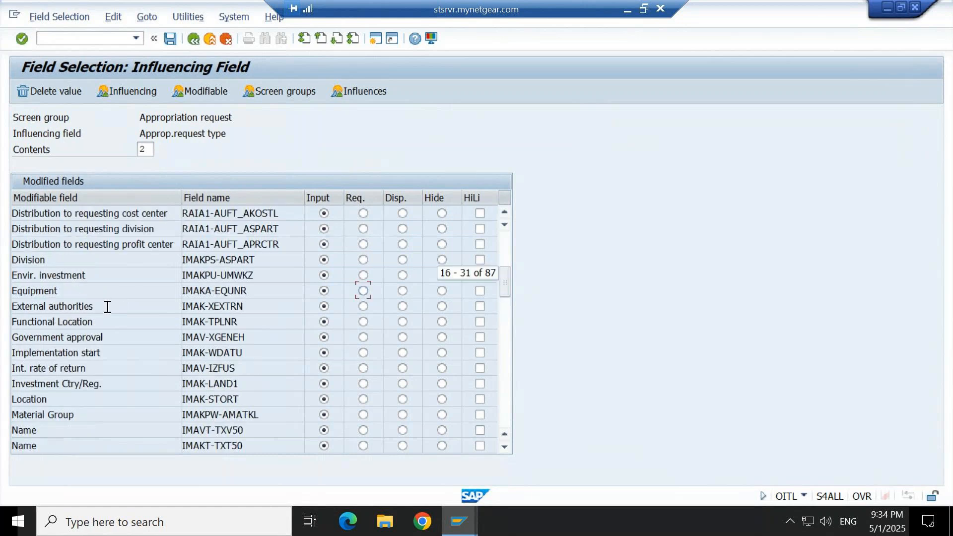
{"action": "left_click", "coordinate": [126, 271]}
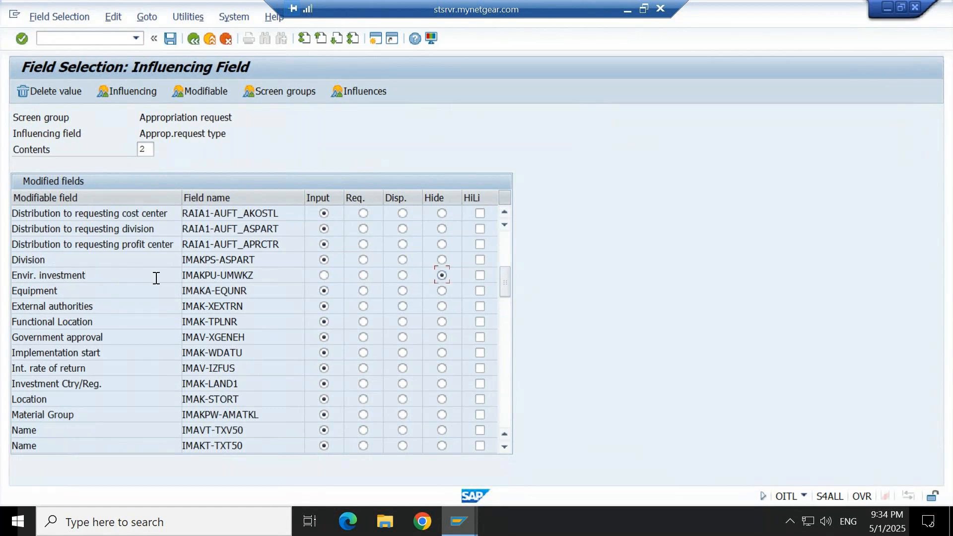
{"action": "scroll", "coordinate": [85, 296], "scroll_direction": "up", "scroll_amount": 2}
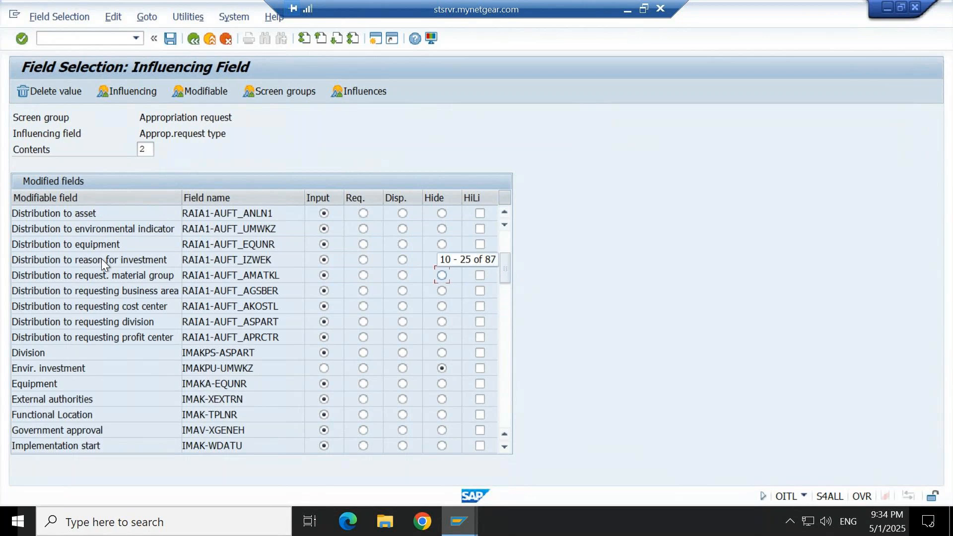
{"action": "scroll", "coordinate": [101, 258], "scroll_direction": "up", "scroll_amount": 3}
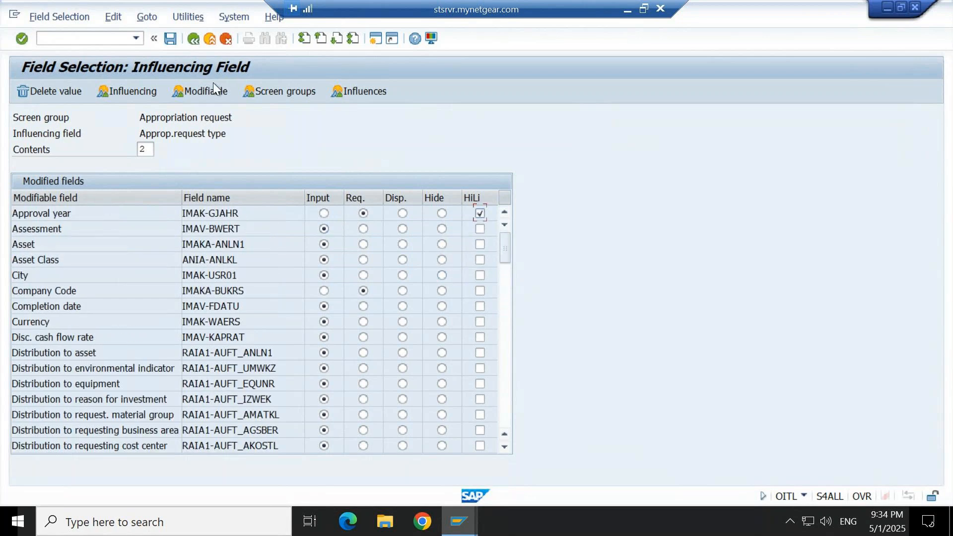
{"action": "left_click", "coordinate": [171, 38]}
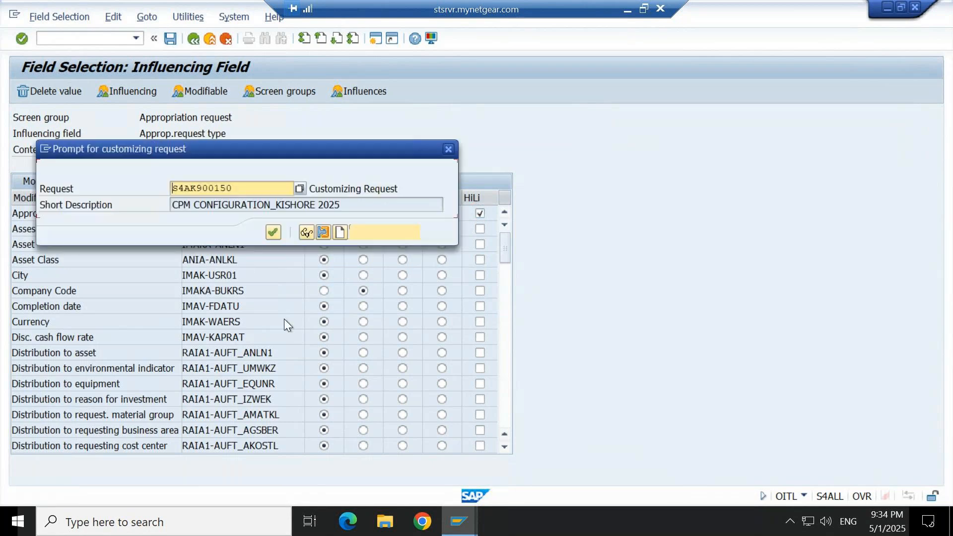
{"action": "left_click", "coordinate": [274, 231]}
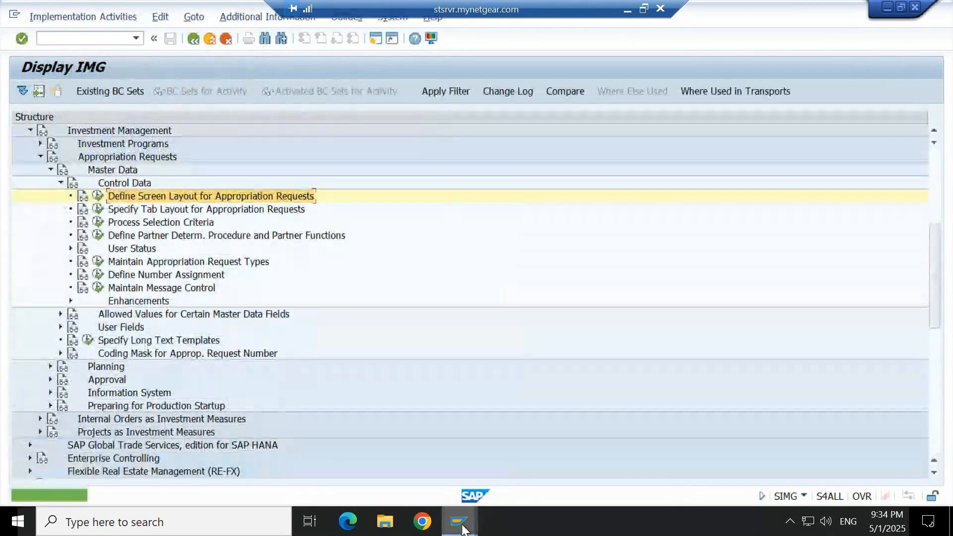
- Switch to the appropriation request session and reopen the ERP Implementation request I.0002 in change mode
{"action": "mouse_move", "coordinate": [462, 528]}
{"action": "left_click", "coordinate": [478, 460]}
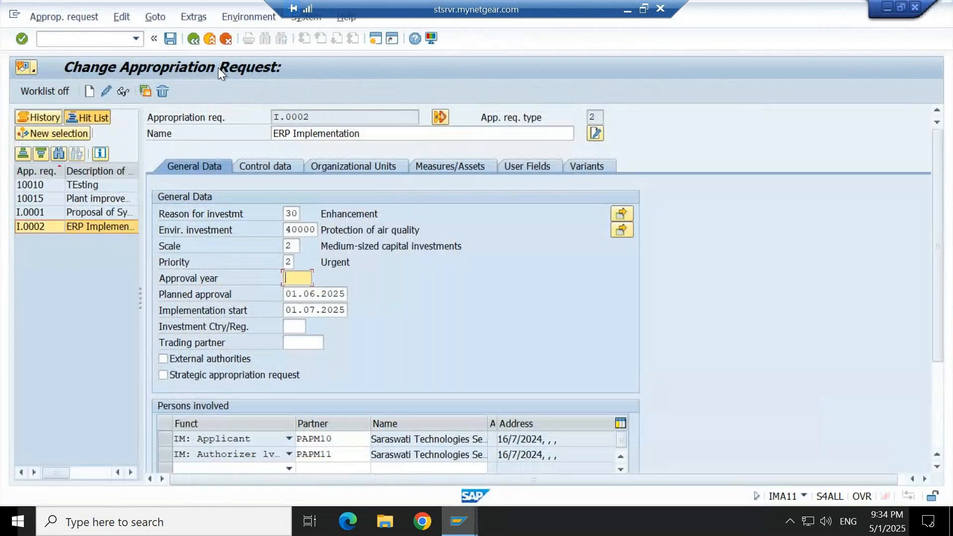
{"action": "left_click", "coordinate": [192, 40]}
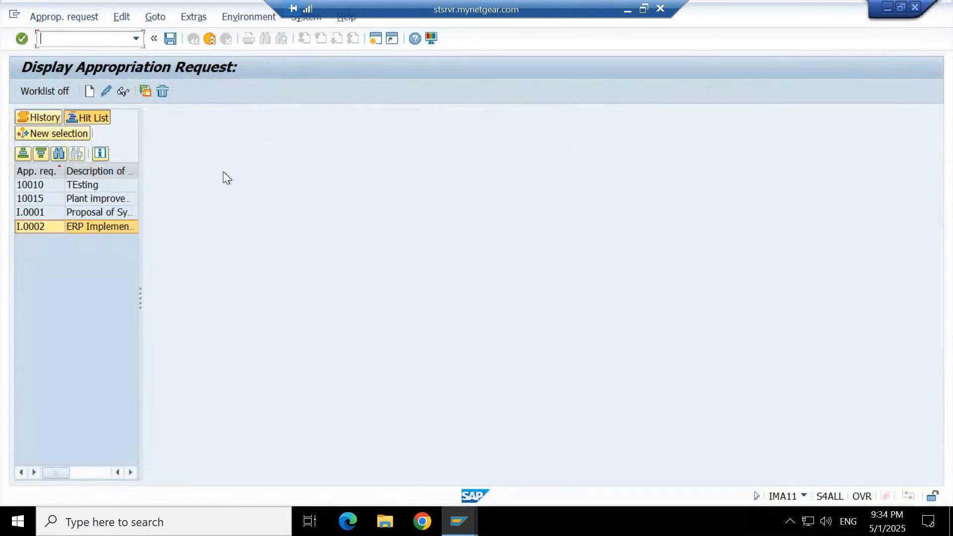
{"action": "left_click", "coordinate": [43, 229]}
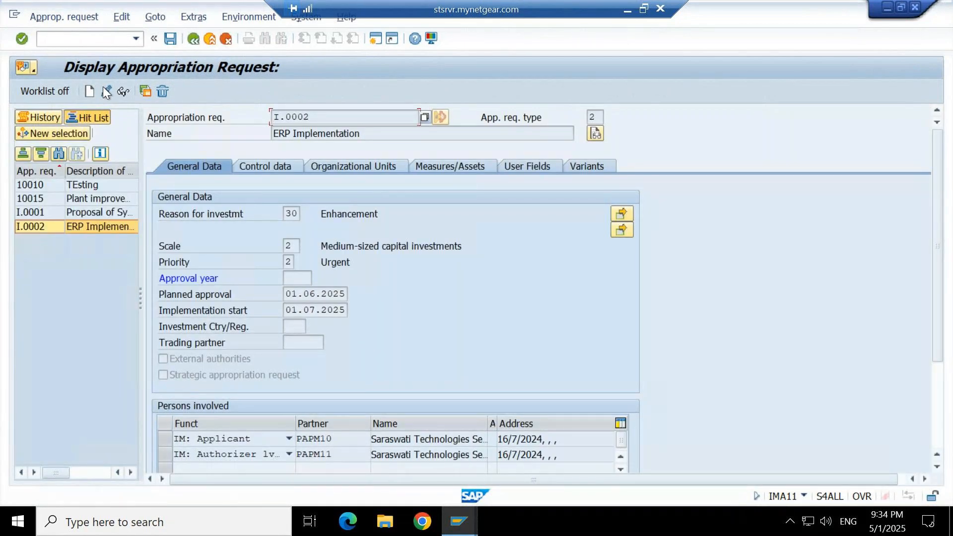
{"action": "left_click", "coordinate": [105, 91]}
{"action": "left_click", "coordinate": [209, 279]}
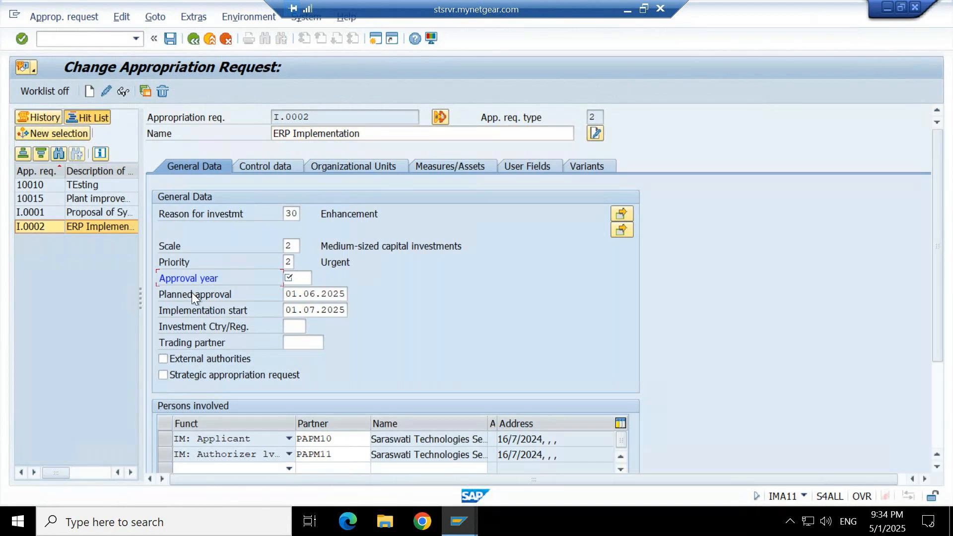
- Test the mandatory Approval year field by confirming it empty, and set it to 2025
{"action": "left_click", "coordinate": [304, 279]}
{"action": "left_click", "coordinate": [293, 311]}
{"action": "left_click", "coordinate": [301, 280]}
{"action": "key", "text": "Return"}
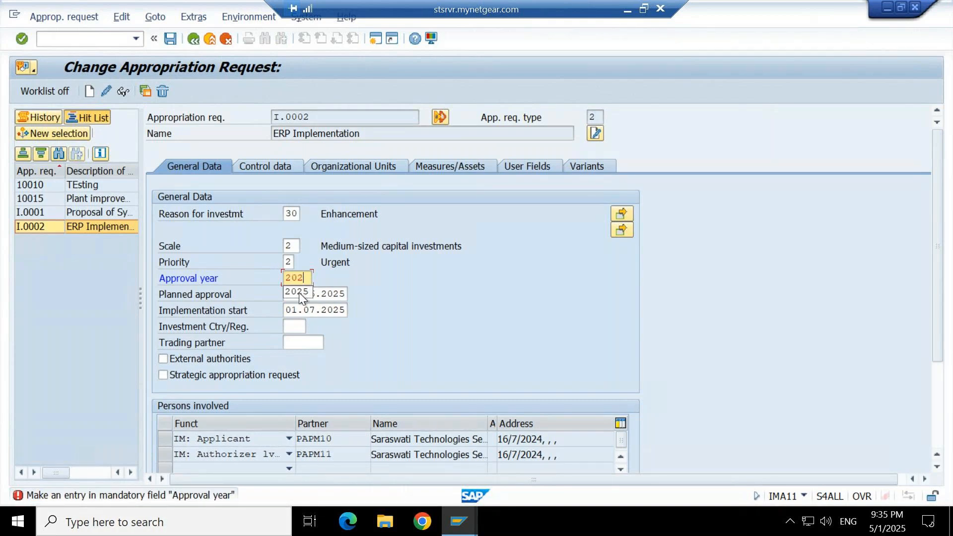
{"action": "key", "text": "Return"}
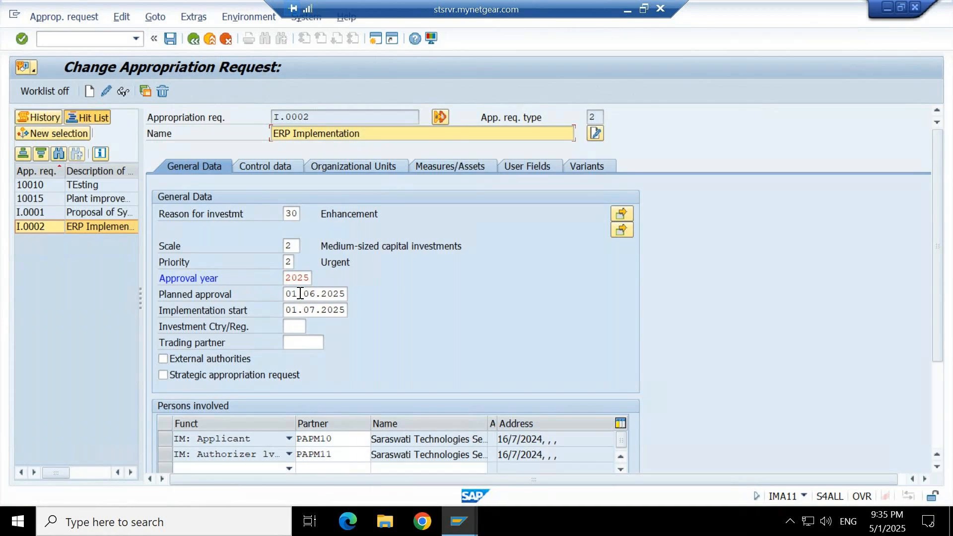
- Switch to the Display IMG session, open Specify Tab Layout for Appropriation Requests and review the available layouts
{"action": "left_click", "coordinate": [455, 522]}
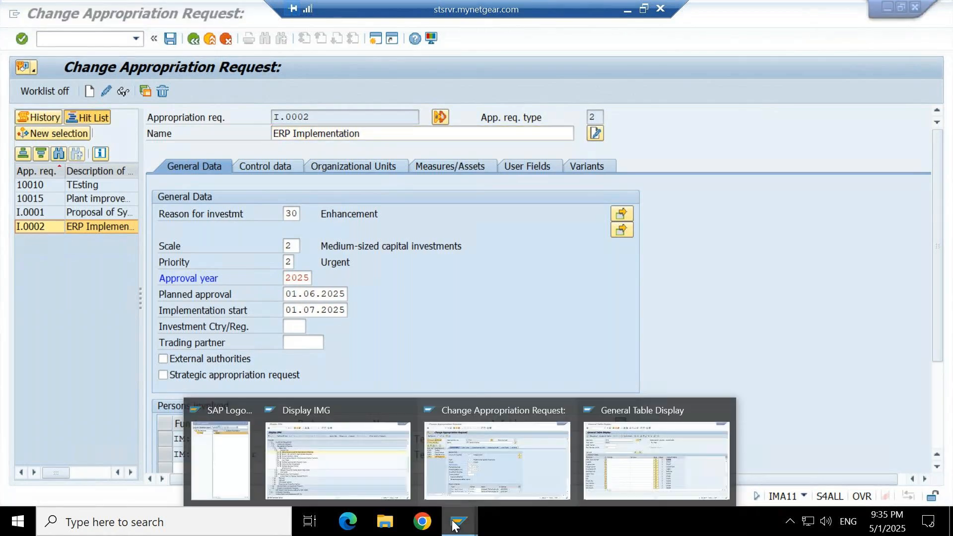
{"action": "left_click", "coordinate": [301, 456]}
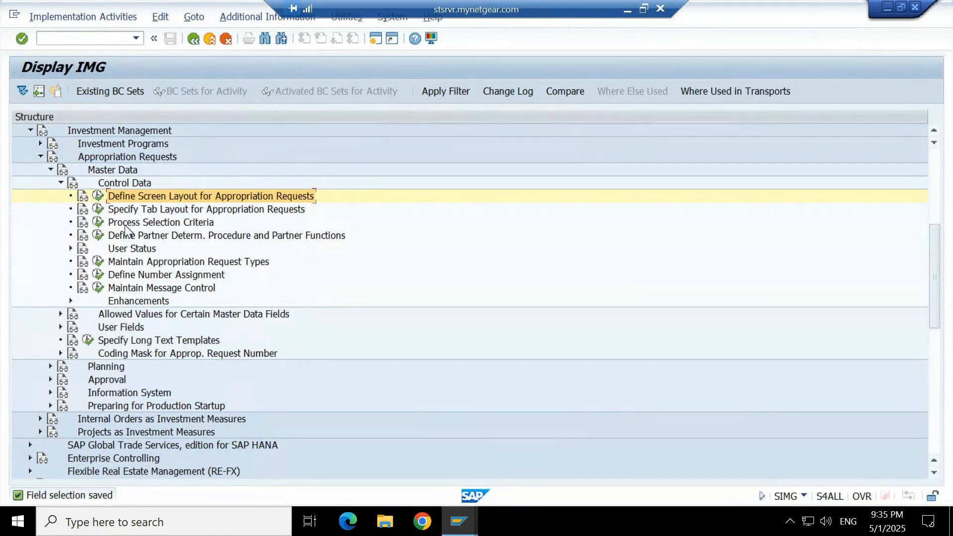
{"action": "left_click", "coordinate": [98, 209]}
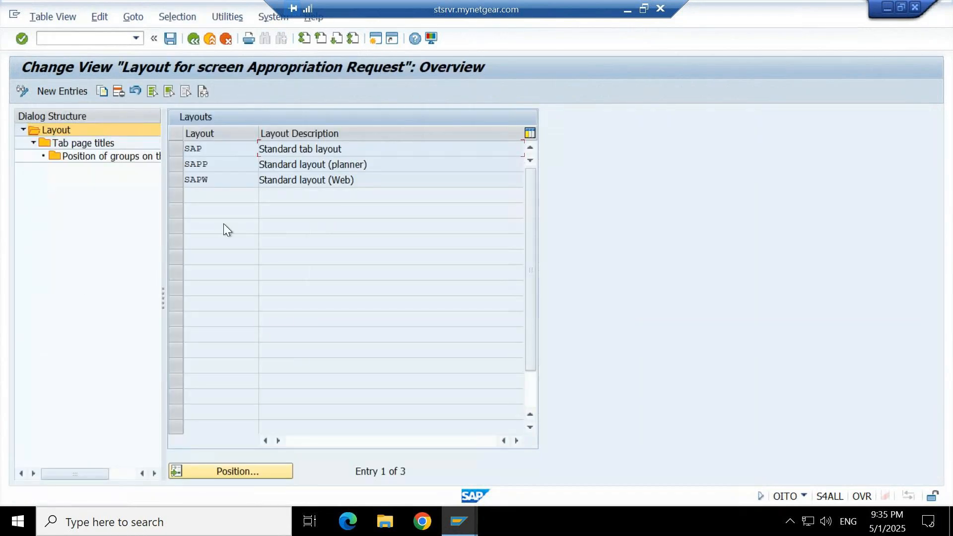
{"action": "left_click", "coordinate": [362, 154]}
{"action": "left_click", "coordinate": [198, 162]}
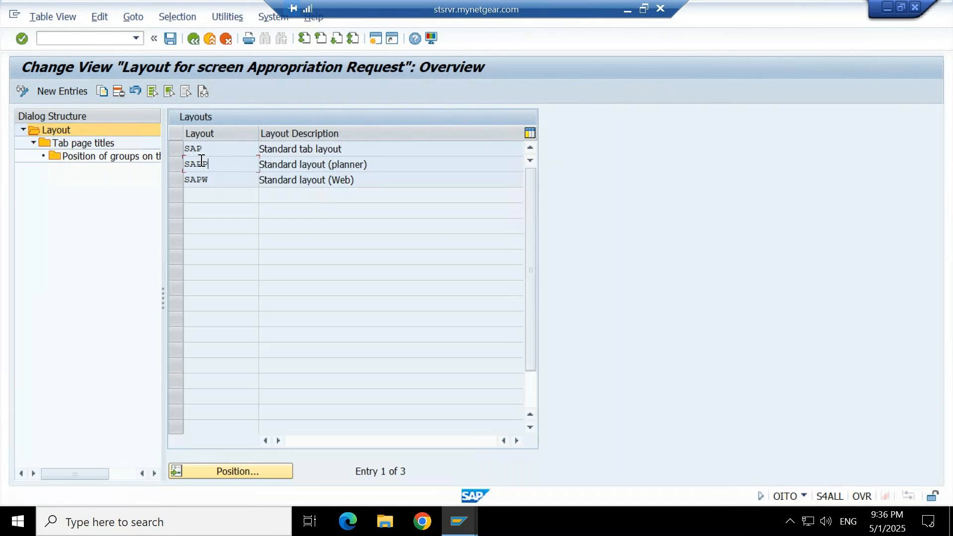
- Open the tab page titles of the SAP standard tab layout and review each tab page title
{"action": "left_click", "coordinate": [171, 151]}
{"action": "double_click", "coordinate": [84, 144]}
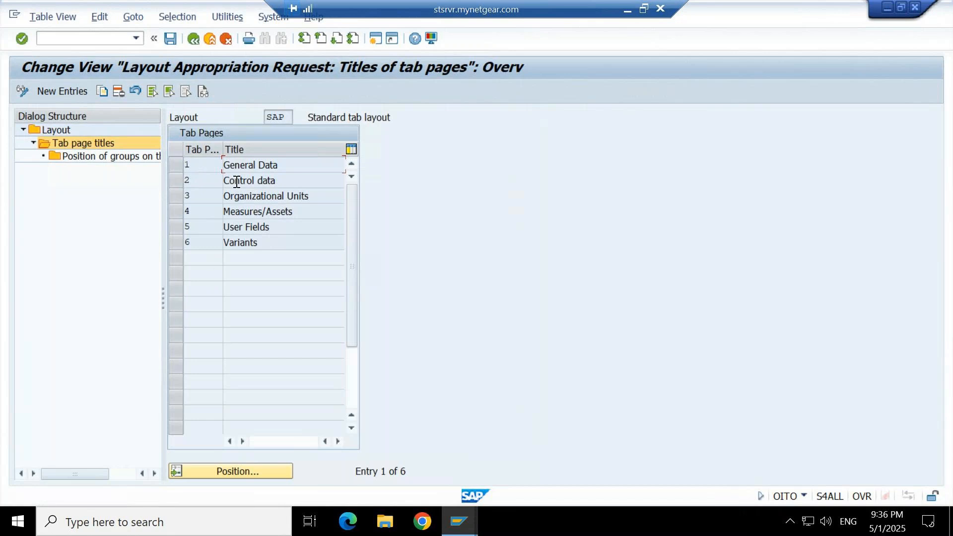
{"action": "left_click_drag", "start_coordinate": [230, 163], "coordinate": [179, 148]}
{"action": "double_click", "coordinate": [264, 182]}
{"action": "left_click_drag", "start_coordinate": [253, 180], "coordinate": [222, 181]}
{"action": "left_click_drag", "start_coordinate": [337, 211], "coordinate": [172, 249]}
{"action": "left_click_drag", "start_coordinate": [302, 223], "coordinate": [161, 244]}
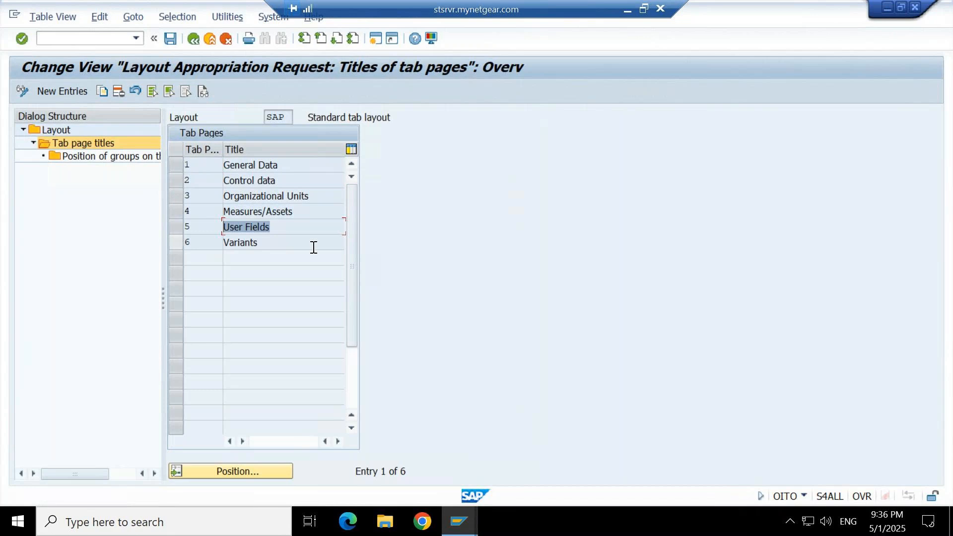
{"action": "left_click_drag", "start_coordinate": [313, 246], "coordinate": [141, 244]}
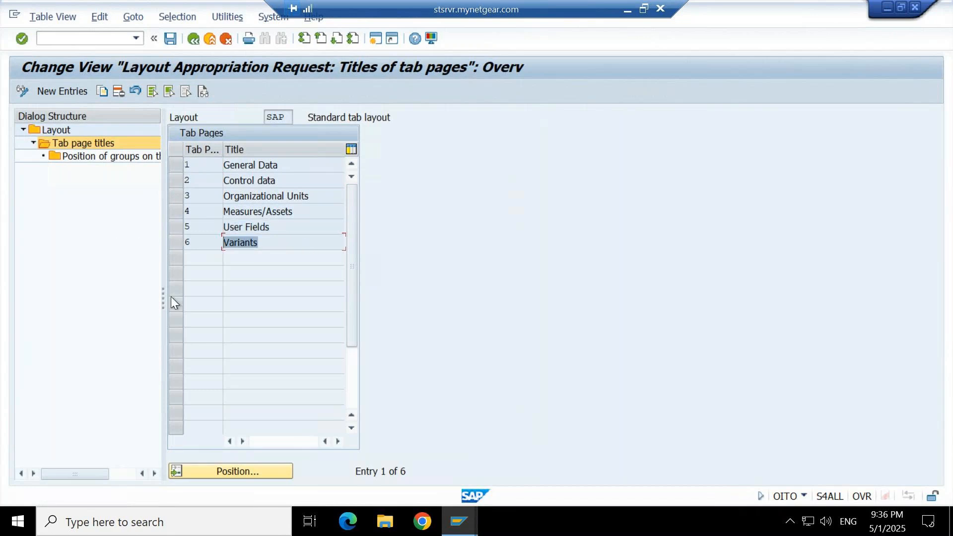
{"action": "left_click_drag", "start_coordinate": [285, 228], "coordinate": [174, 219]}
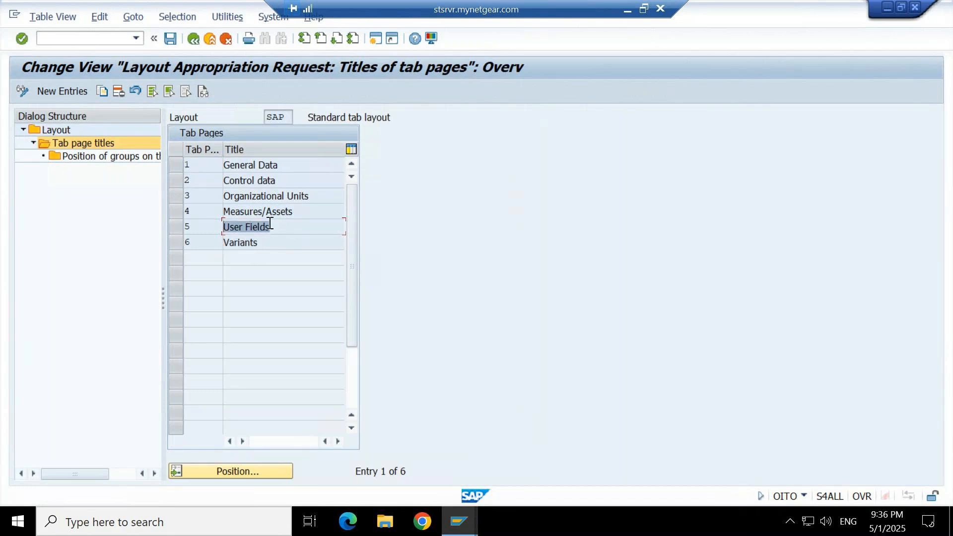
- Try to create a new tab page entry and to copy the User Fields tab page in the SAP layout
{"action": "left_click", "coordinate": [178, 226]}
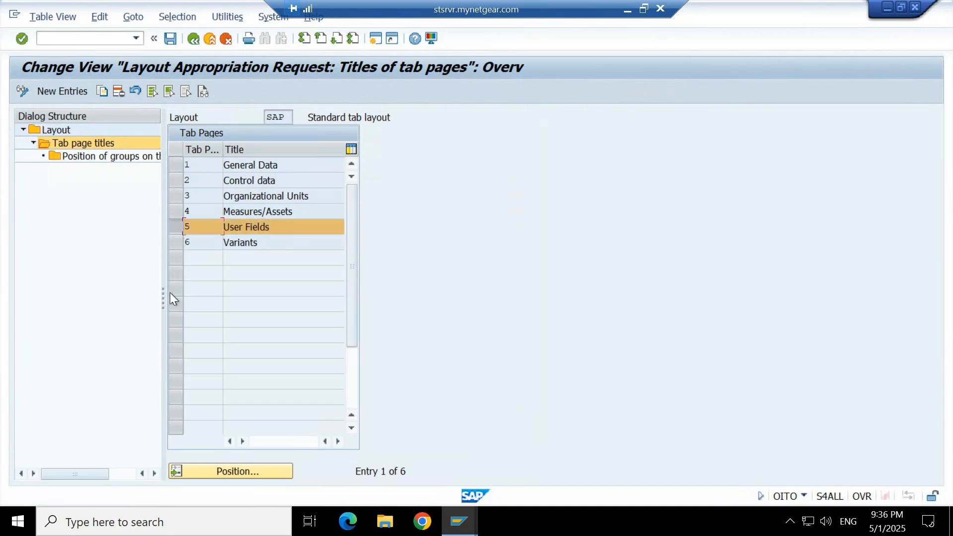
{"action": "left_click", "coordinate": [51, 94]}
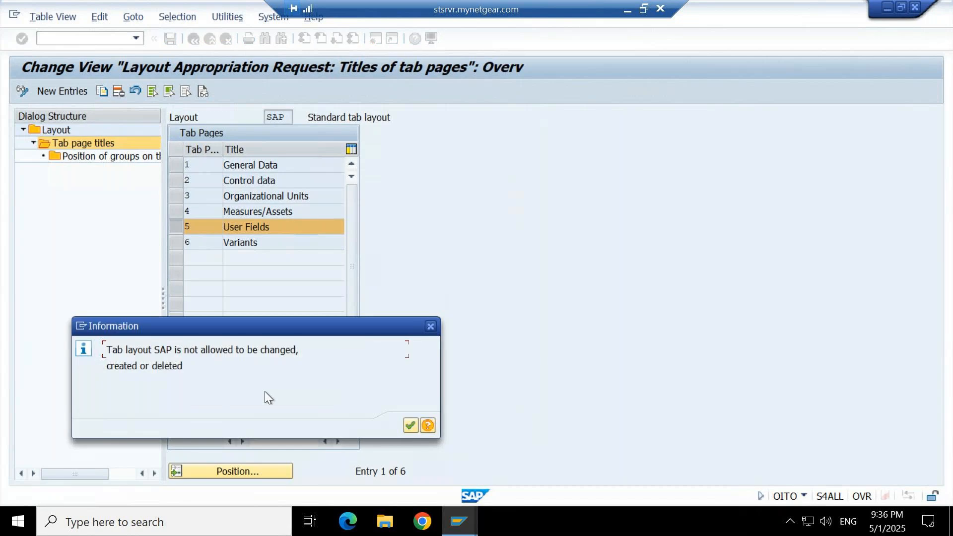
{"action": "left_click", "coordinate": [413, 427]}
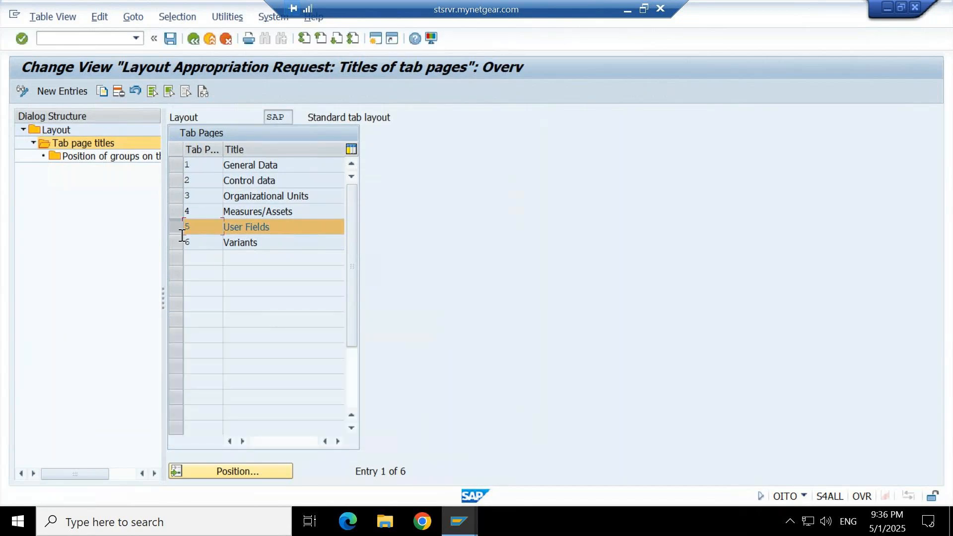
{"action": "left_click", "coordinate": [102, 93]}
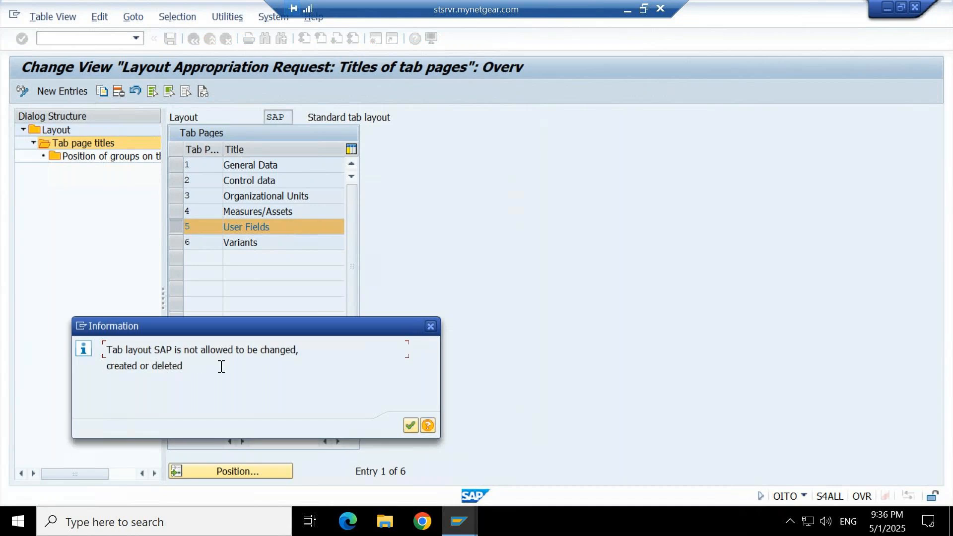
{"action": "left_click", "coordinate": [410, 426]}
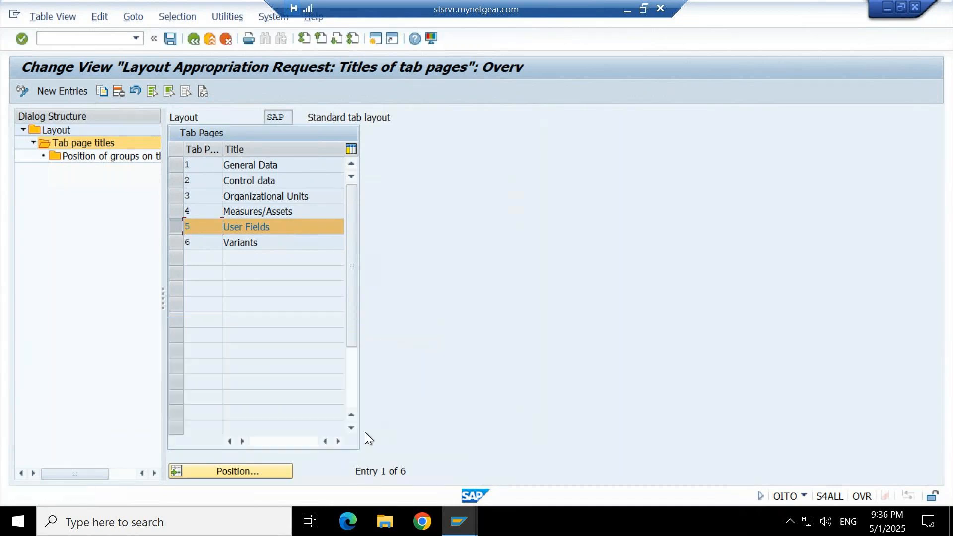
- Open the positions of groups for the General Data tab page and try to add a new group entry
{"action": "left_click", "coordinate": [181, 237]}
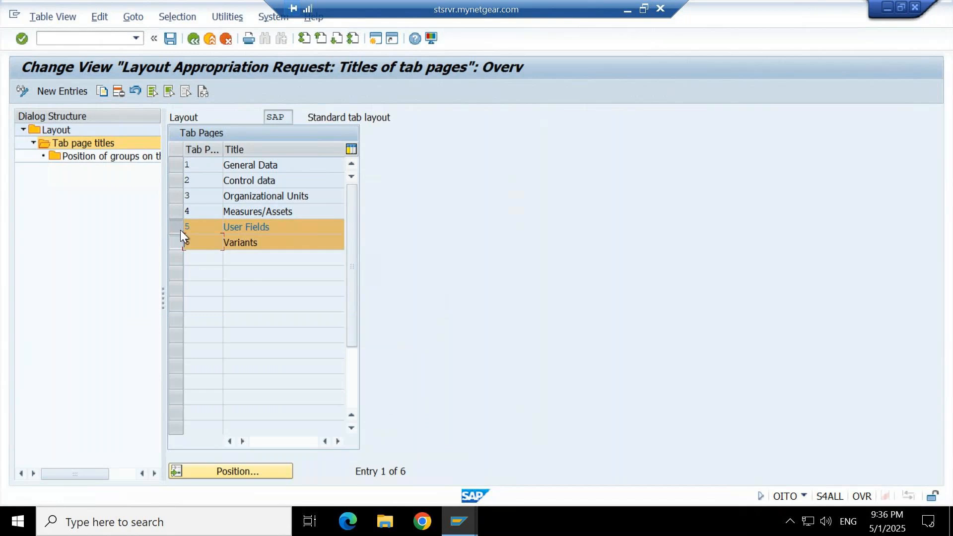
{"action": "left_click", "coordinate": [175, 242]}
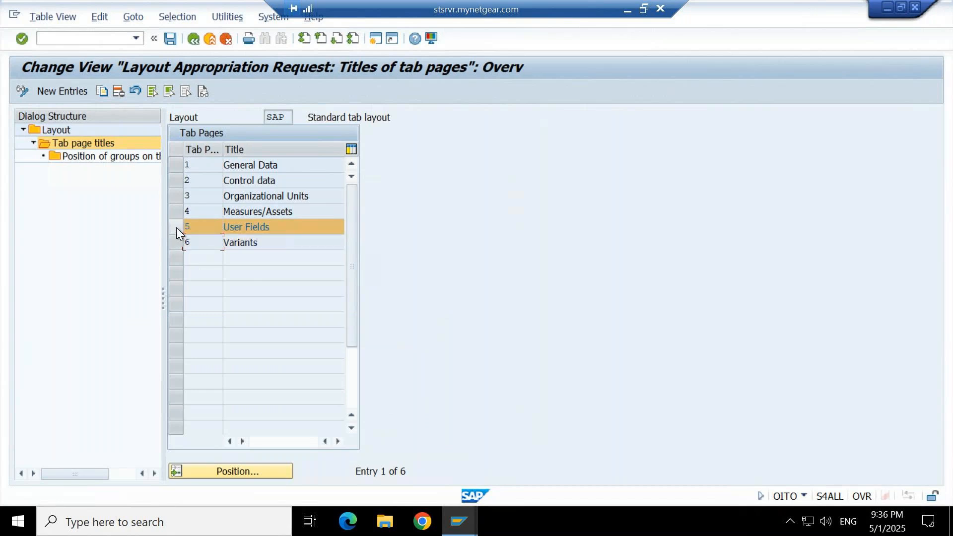
{"action": "left_click", "coordinate": [177, 227]}
{"action": "left_click", "coordinate": [171, 163]}
{"action": "double_click", "coordinate": [91, 156]}
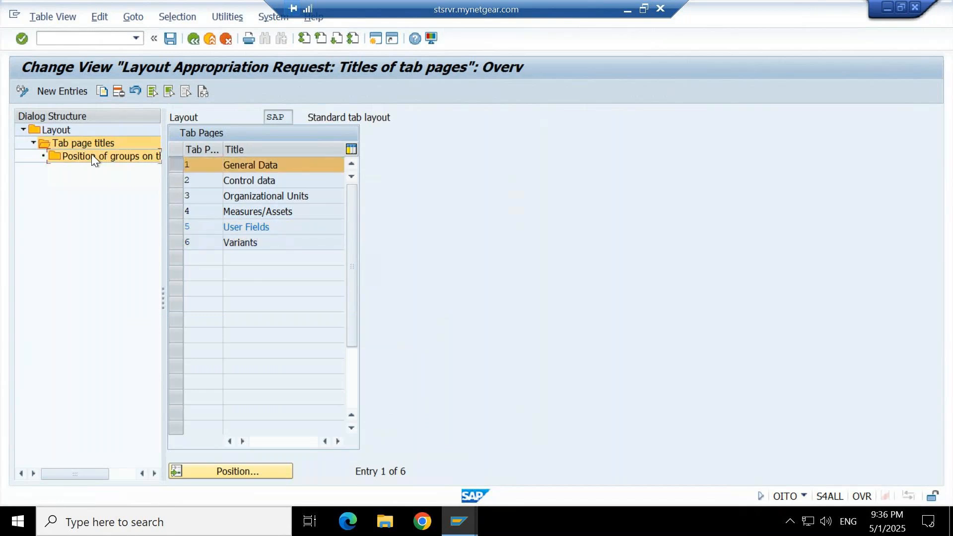
{"action": "left_click", "coordinate": [55, 90]}
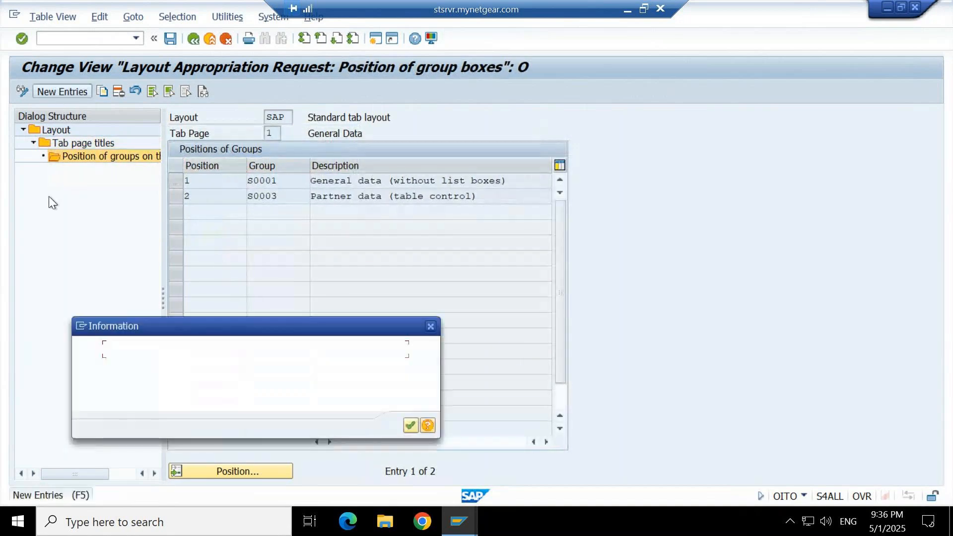
{"action": "left_click", "coordinate": [407, 429]}
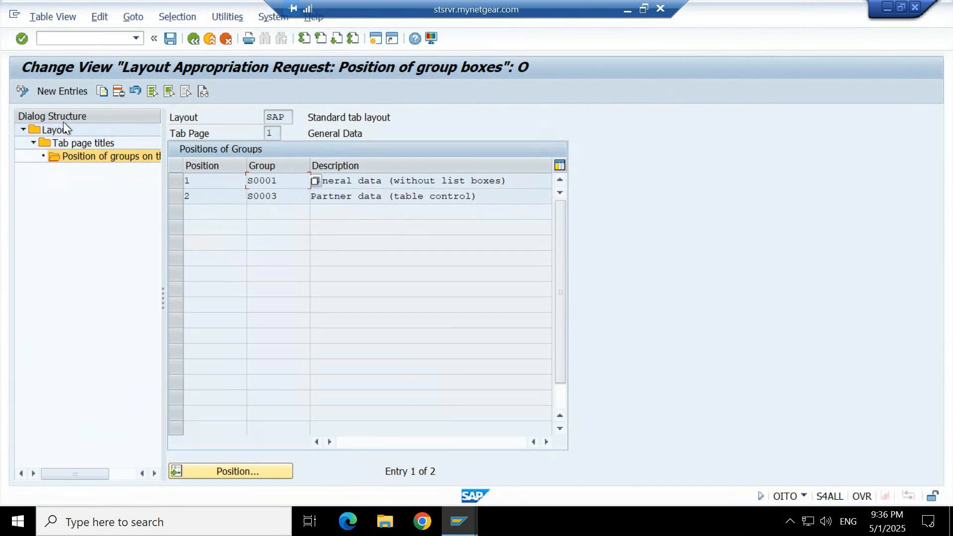
- Return to the Display IMG structure and look over the activities under Enhancements in Control Data
{"action": "left_click", "coordinate": [201, 39]}
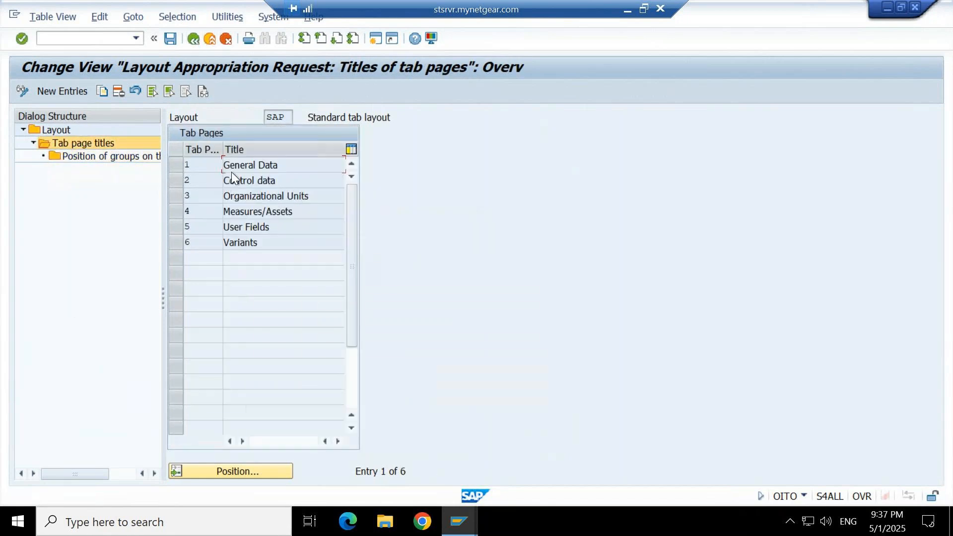
{"action": "left_click", "coordinate": [198, 38]}
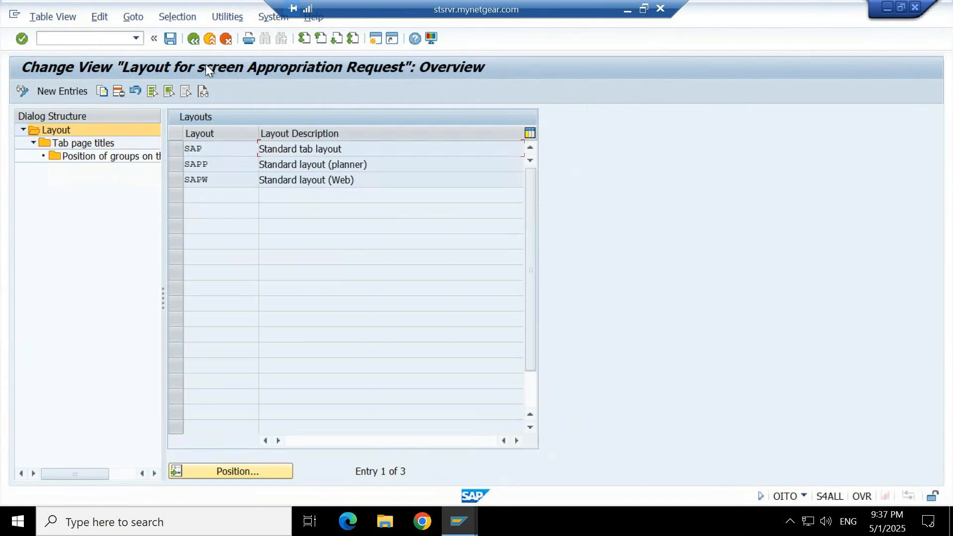
{"action": "left_click", "coordinate": [193, 38]}
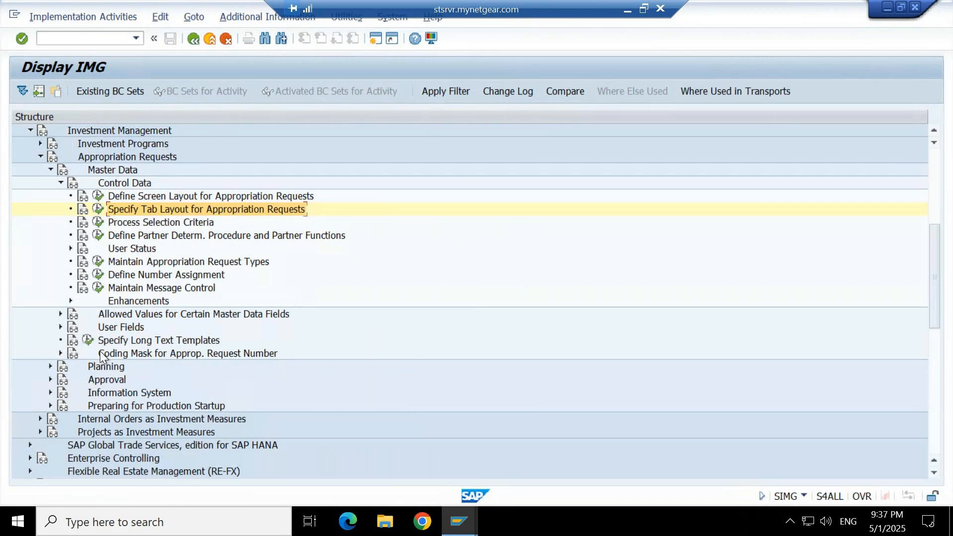
{"action": "left_click", "coordinate": [70, 301]}
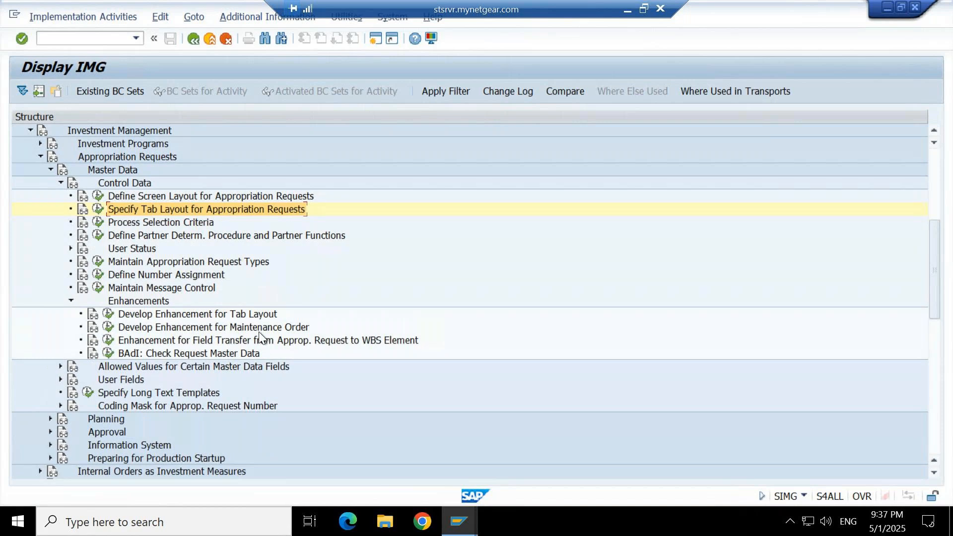
{"action": "left_click", "coordinate": [70, 301]}
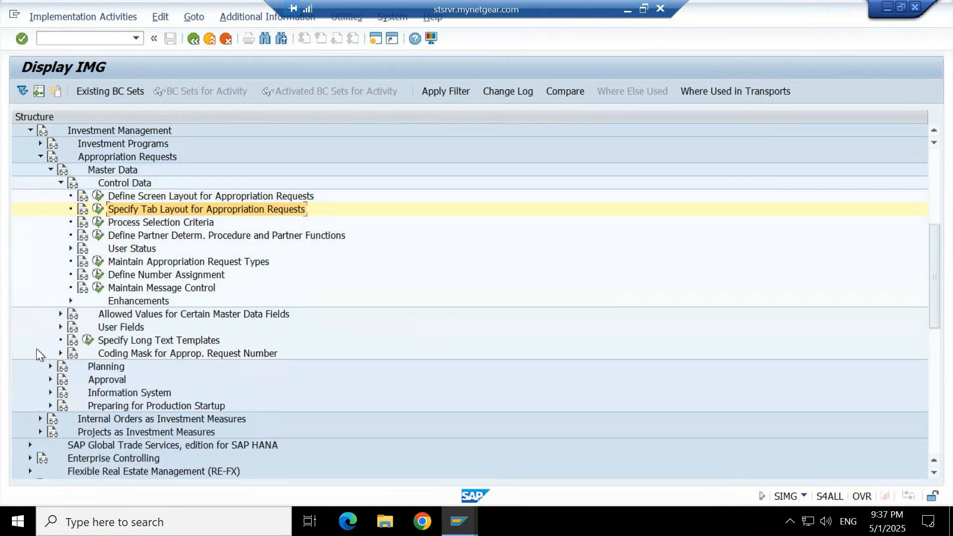
- Open Define Approval Levels for Appropriation Requests and display the workflow approval levels of request type 2, Projects as Investment Measure
{"action": "left_click", "coordinate": [51, 379]}
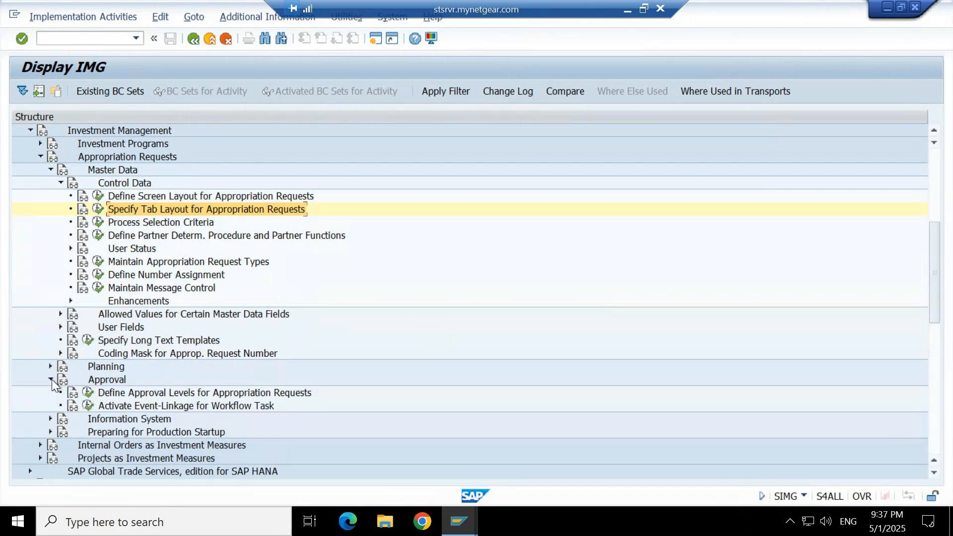
{"action": "left_click", "coordinate": [62, 184]}
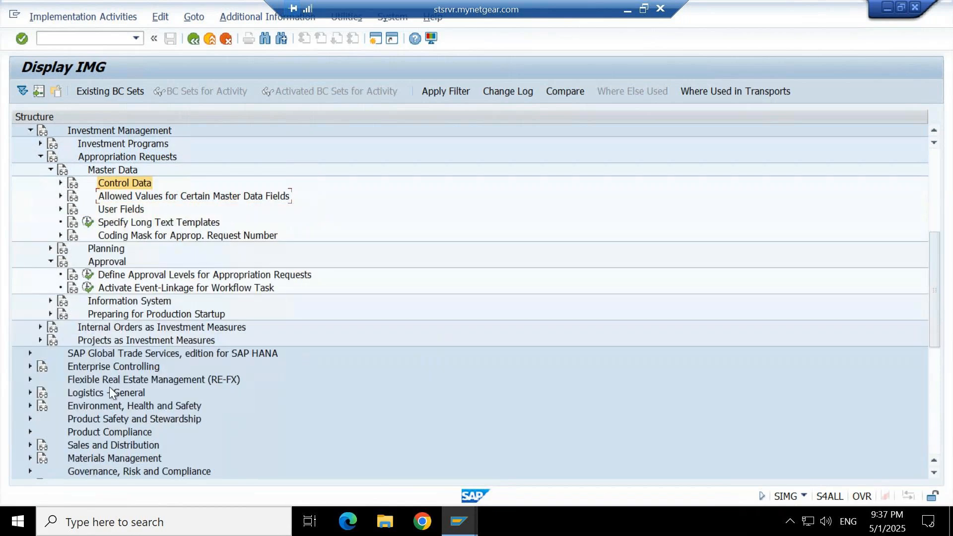
{"action": "left_click", "coordinate": [87, 276]}
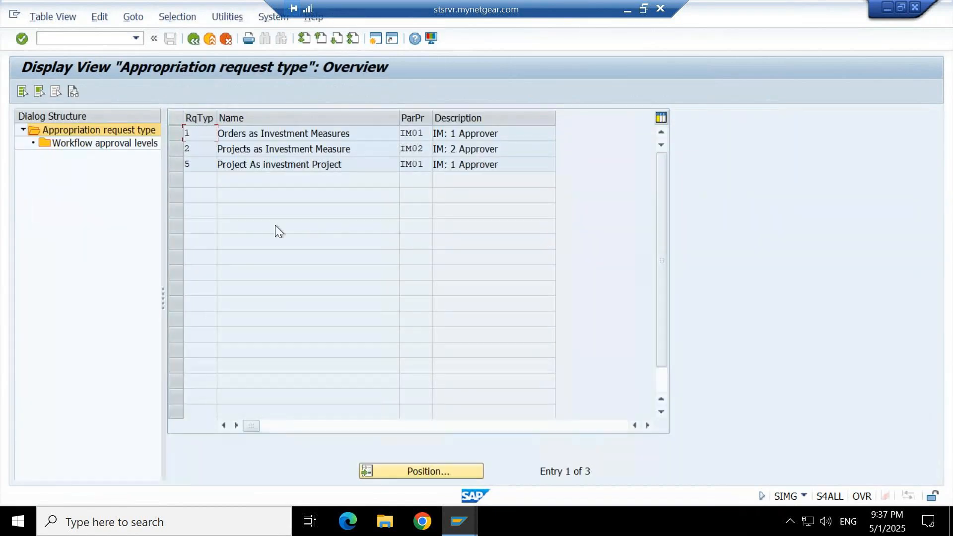
{"action": "left_click", "coordinate": [172, 151]}
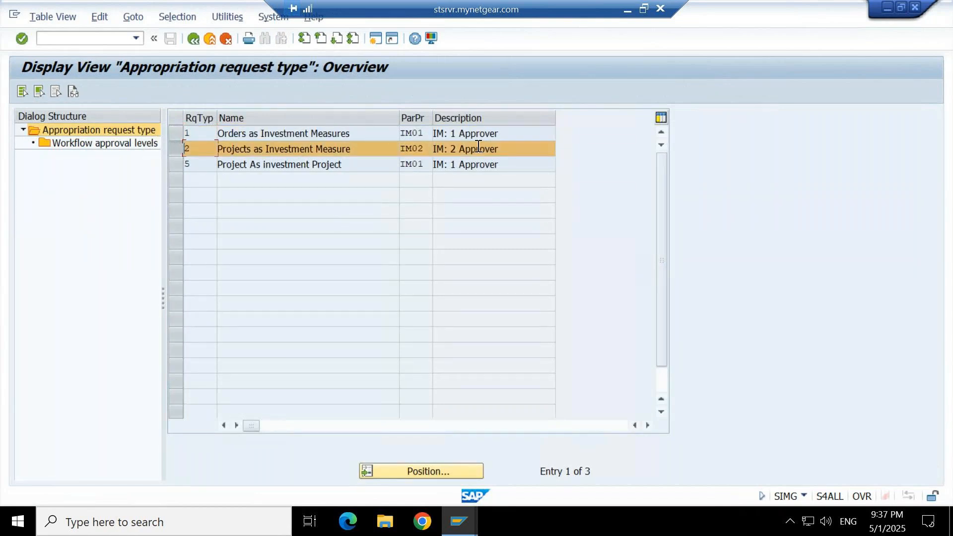
{"action": "left_click", "coordinate": [126, 144]}
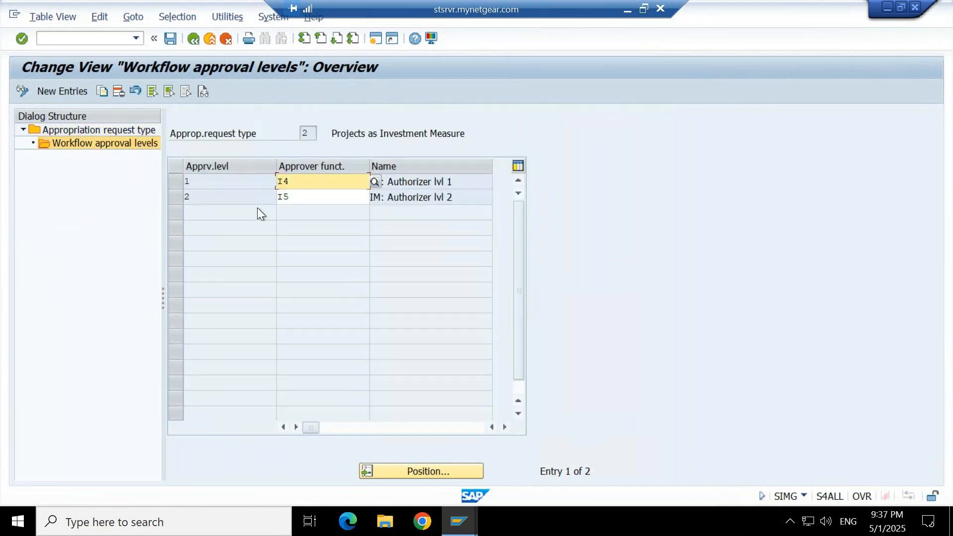
- Start a new workflow approval level entry, review the available approver functions, and return to the IMG structure without saving
{"action": "left_click", "coordinate": [61, 95]}
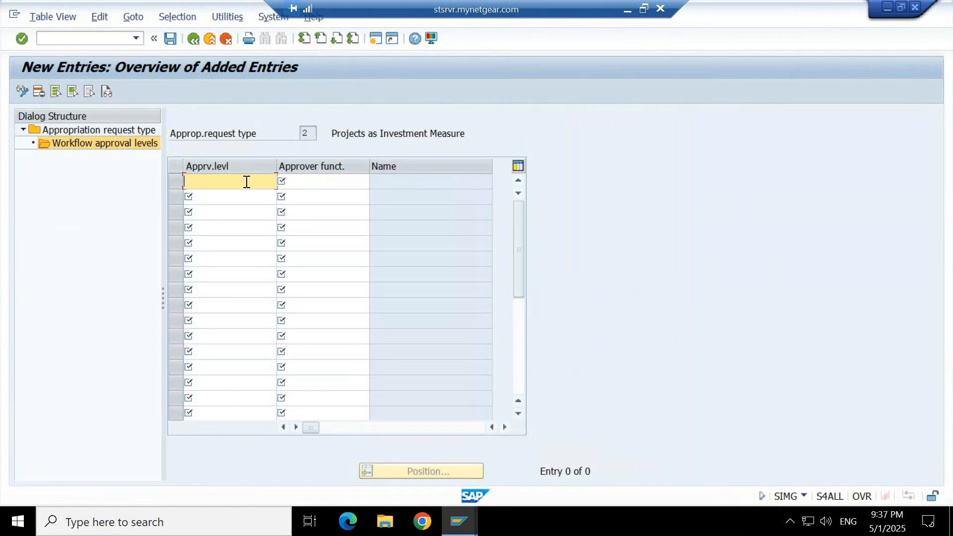
{"action": "left_click", "coordinate": [323, 177]}
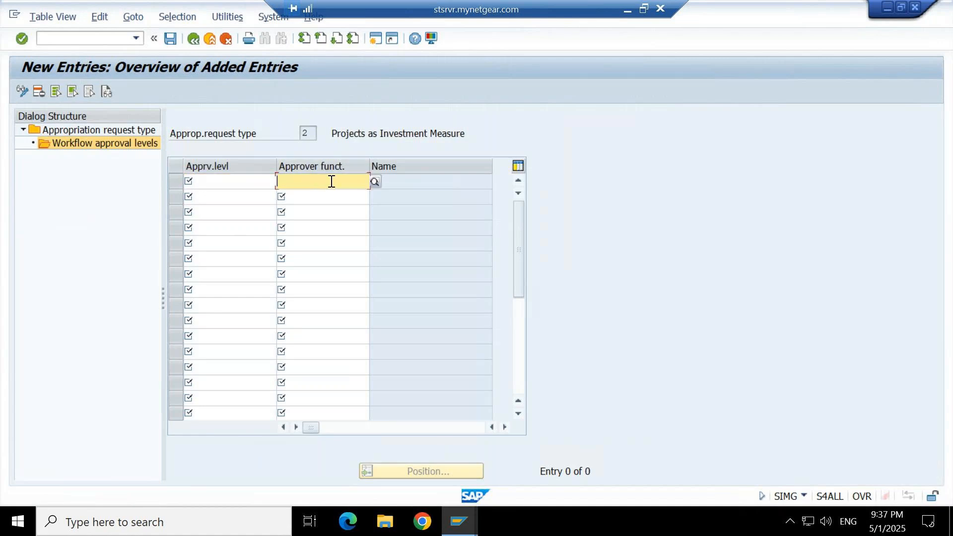
{"action": "left_click", "coordinate": [369, 181]}
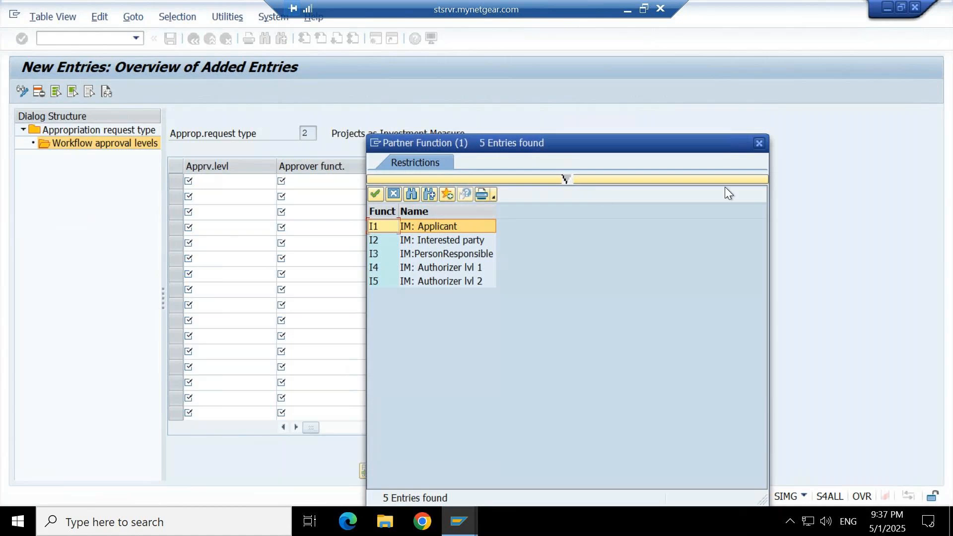
{"action": "left_click", "coordinate": [759, 143]}
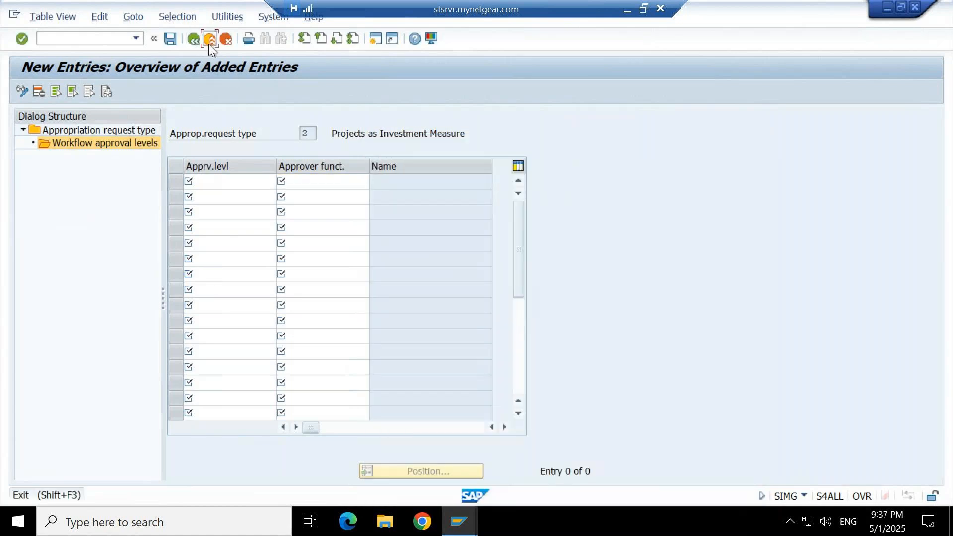
{"action": "left_click", "coordinate": [208, 43]}
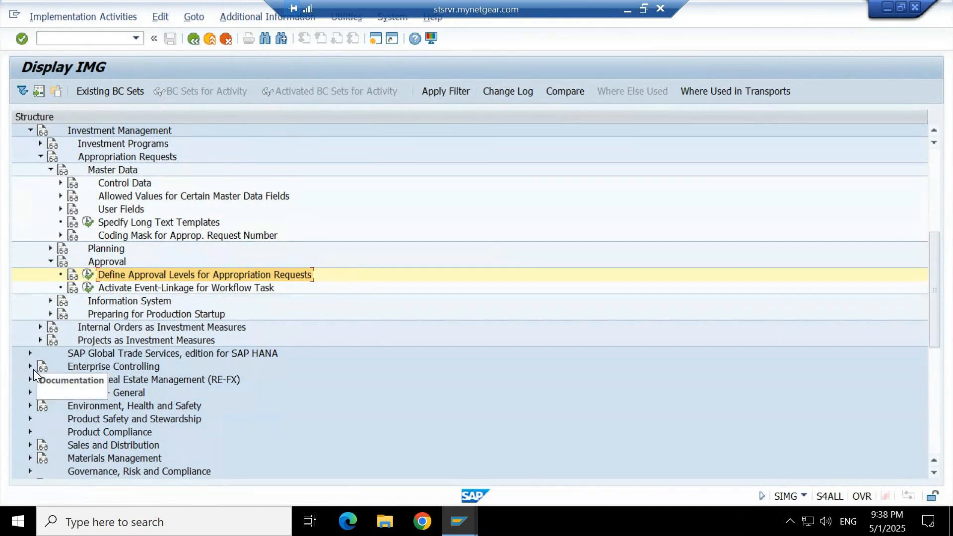
- Look over the activities under Information System and Preparing for Production Startup, and collapse the Information System, Approval and Master Data nodes
{"action": "left_click", "coordinate": [50, 301]}
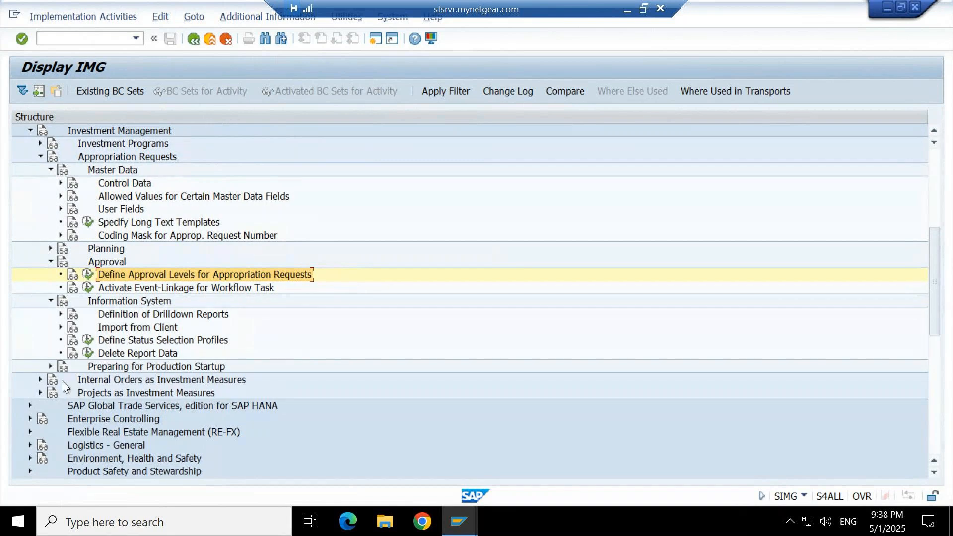
{"action": "left_click", "coordinate": [50, 367]}
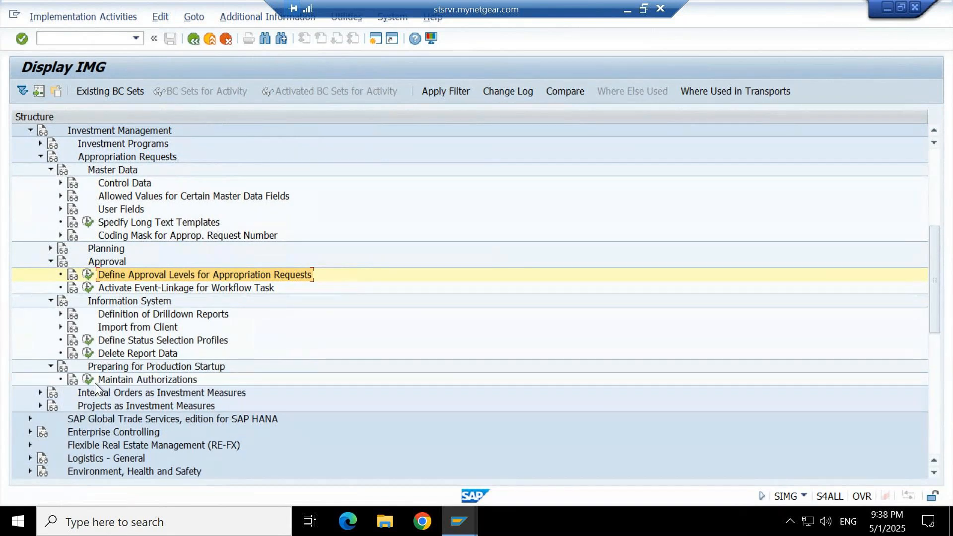
{"action": "left_click", "coordinate": [51, 299]}
{"action": "left_click", "coordinate": [50, 262]}
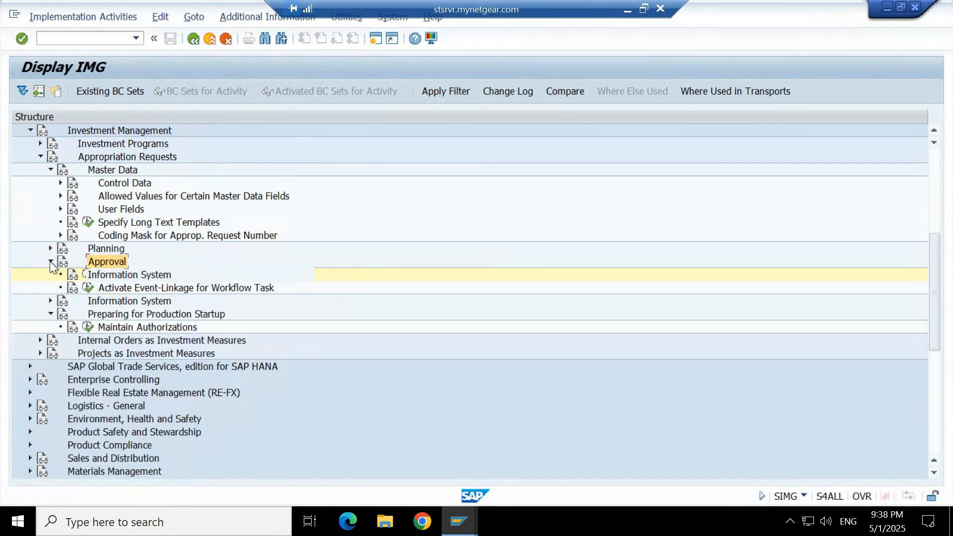
{"action": "left_click", "coordinate": [48, 174]}
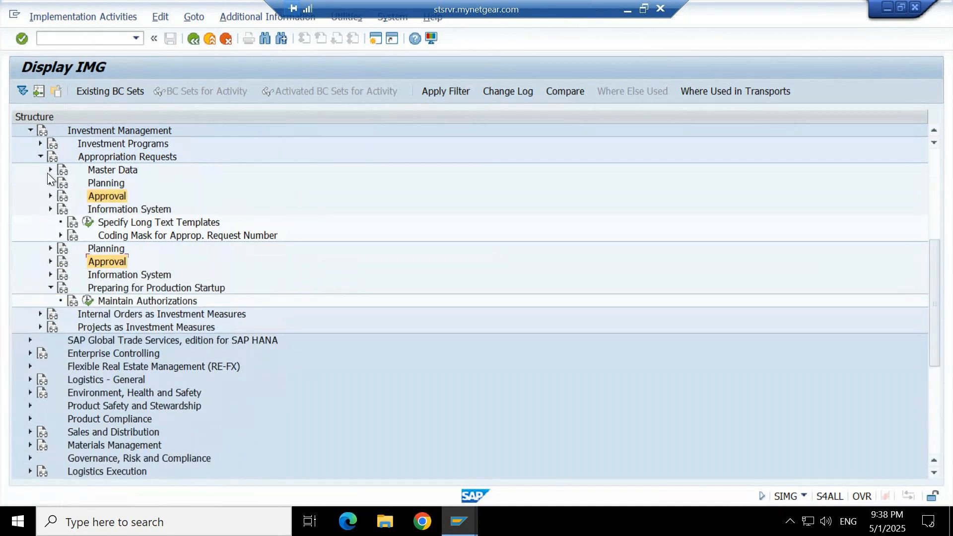
{"action": "left_click", "coordinate": [628, 10]}
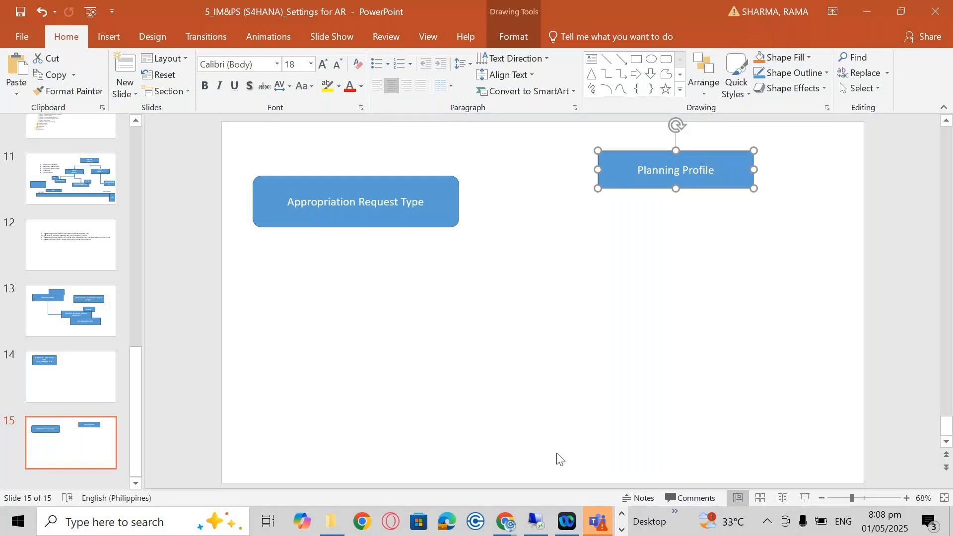
{"action": "left_click", "coordinate": [539, 522]}
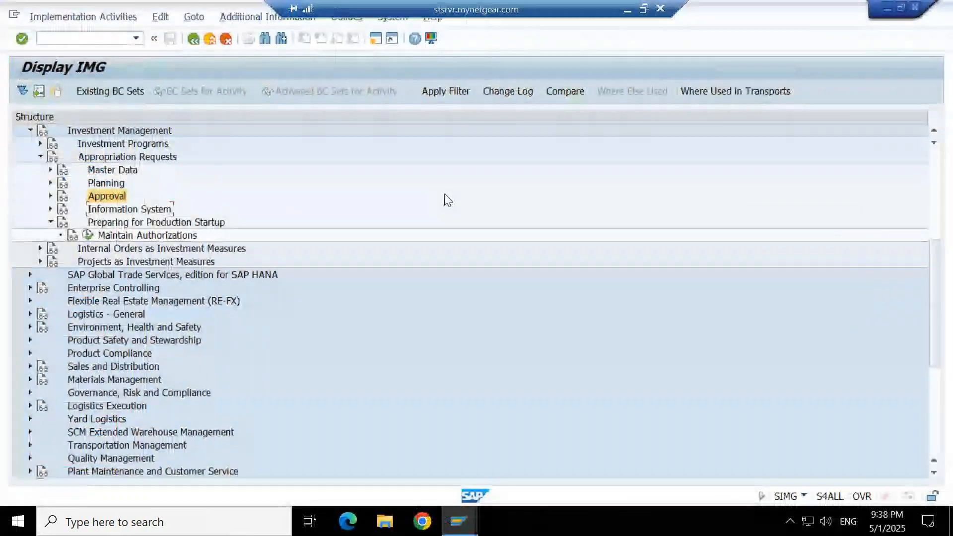
- Launch the SAP Fiori Launchpad from the Easy Access favorites and log on with the user ID and account password
{"action": "key", "text": "F3"}
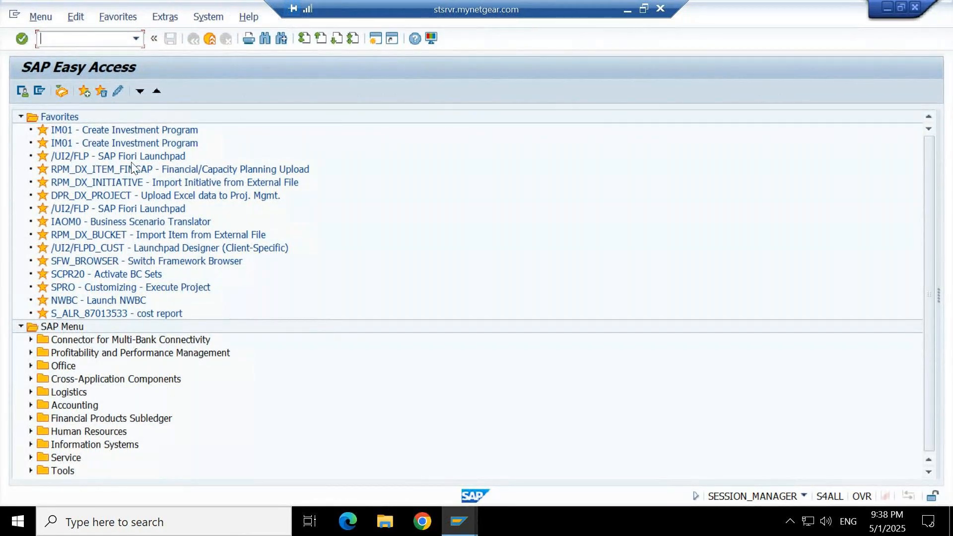
{"action": "double_click", "coordinate": [103, 157]}
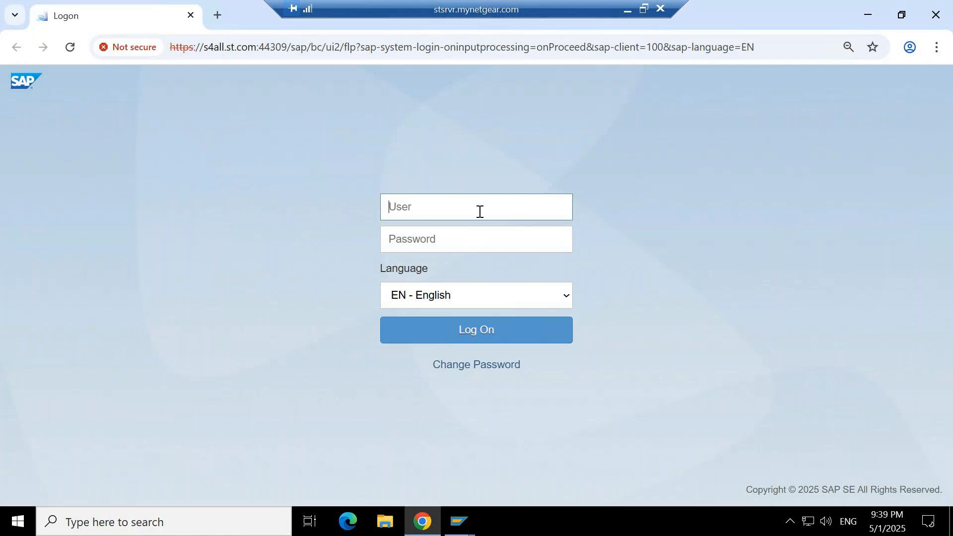
{"action": "type", "text": "PAPM1"}
{"action": "key", "text": "Tab"}
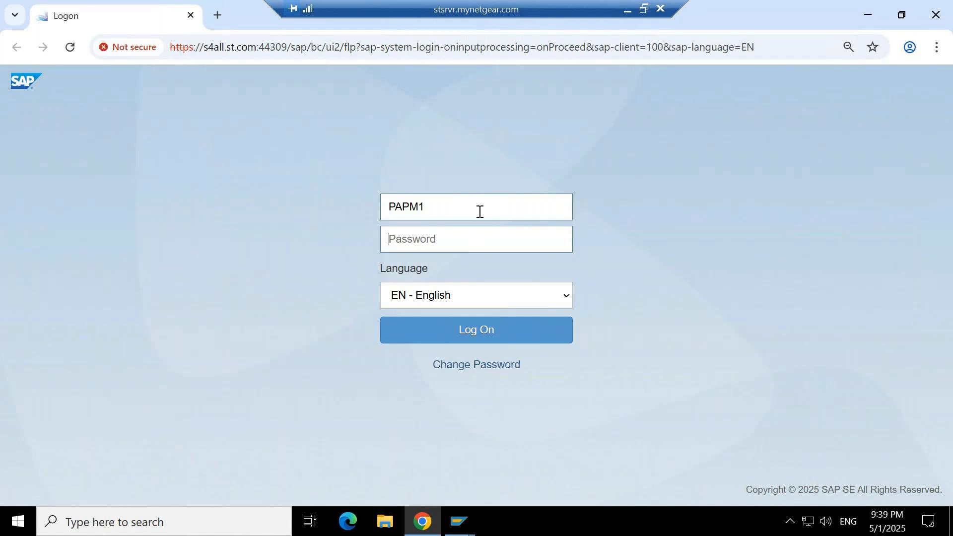
{"action": "type", "text": "••••••"}
{"action": "key", "text": "Return"}
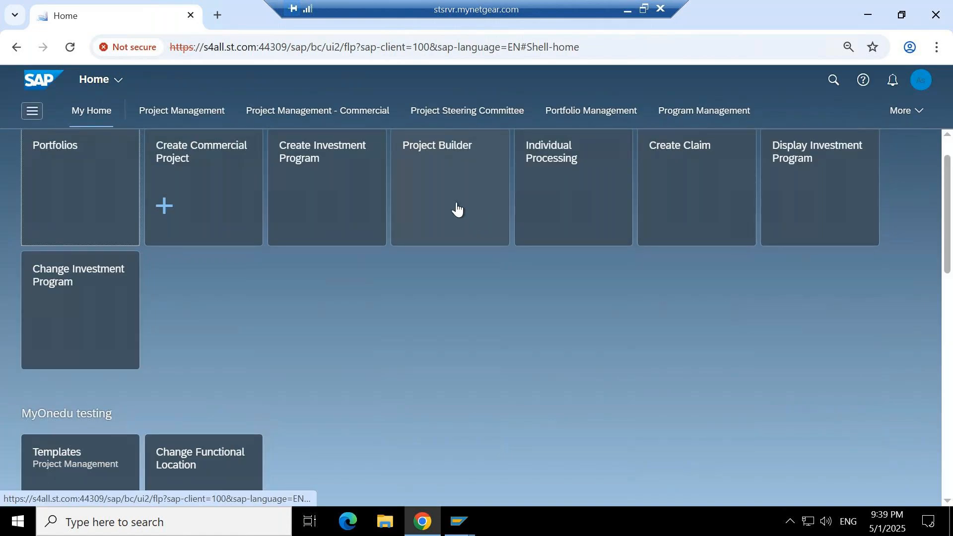
- Look over the app tiles on the My Home page and the options offered for the user account
{"action": "scroll", "coordinate": [398, 313], "scroll_direction": "down", "scroll_amount": 12}
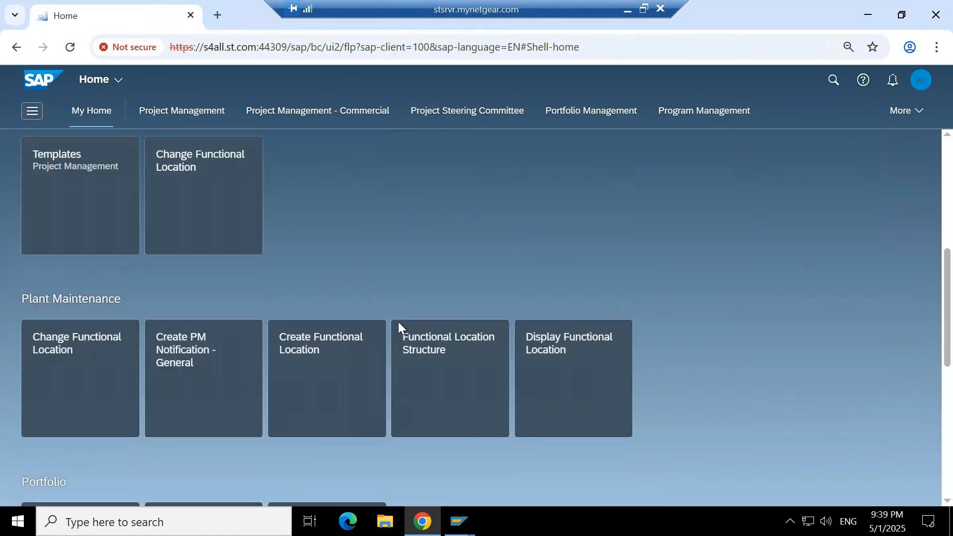
{"action": "scroll", "coordinate": [398, 328], "scroll_direction": "down", "scroll_amount": 2}
{"action": "scroll", "coordinate": [398, 328], "scroll_direction": "up", "scroll_amount": 14}
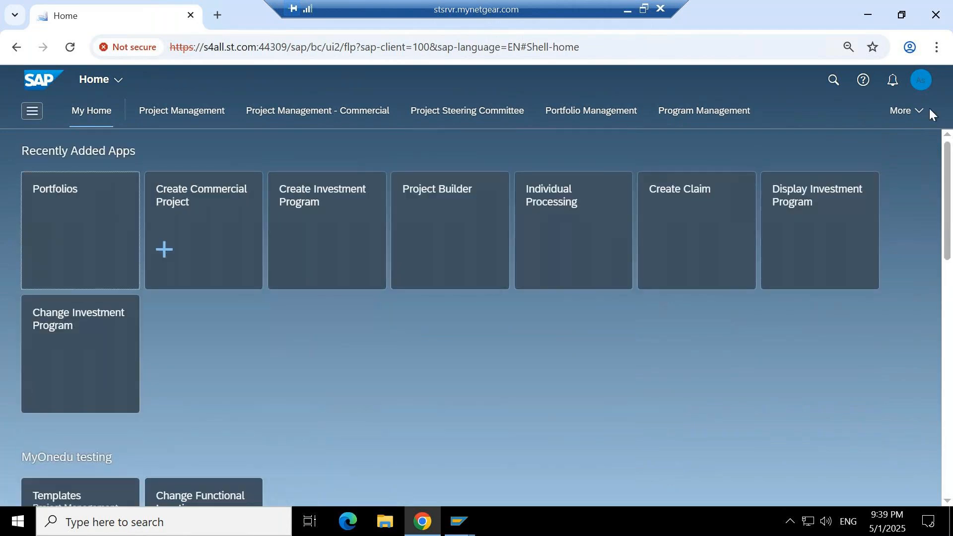
{"action": "left_click", "coordinate": [922, 85]}
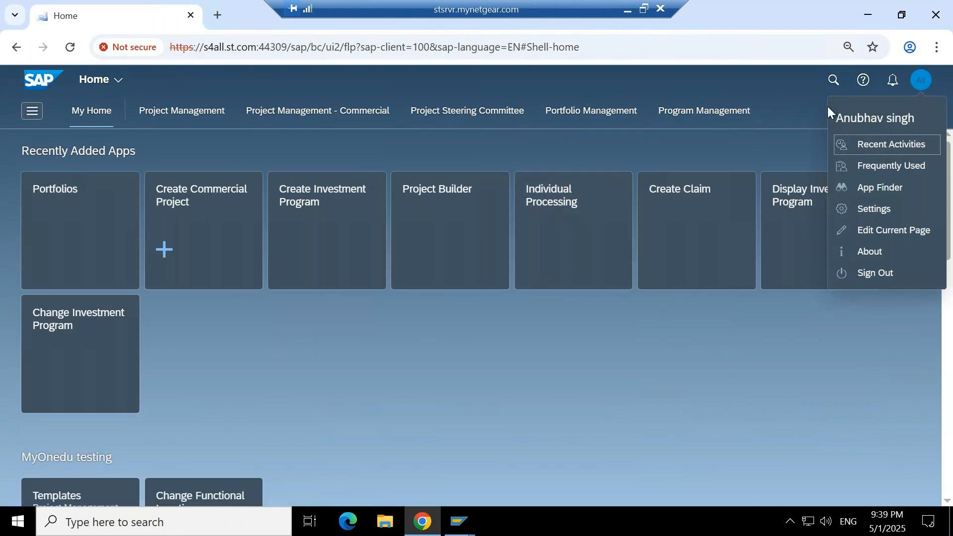
{"action": "left_click", "coordinate": [767, 118]}
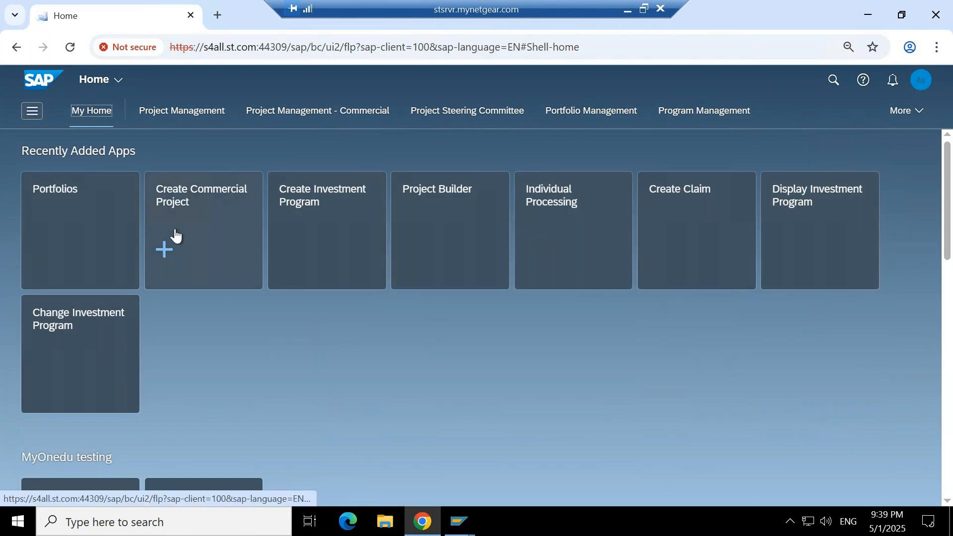
- Open the App Finder and search the SAP Menu for IMA11
{"action": "left_click", "coordinate": [920, 83]}
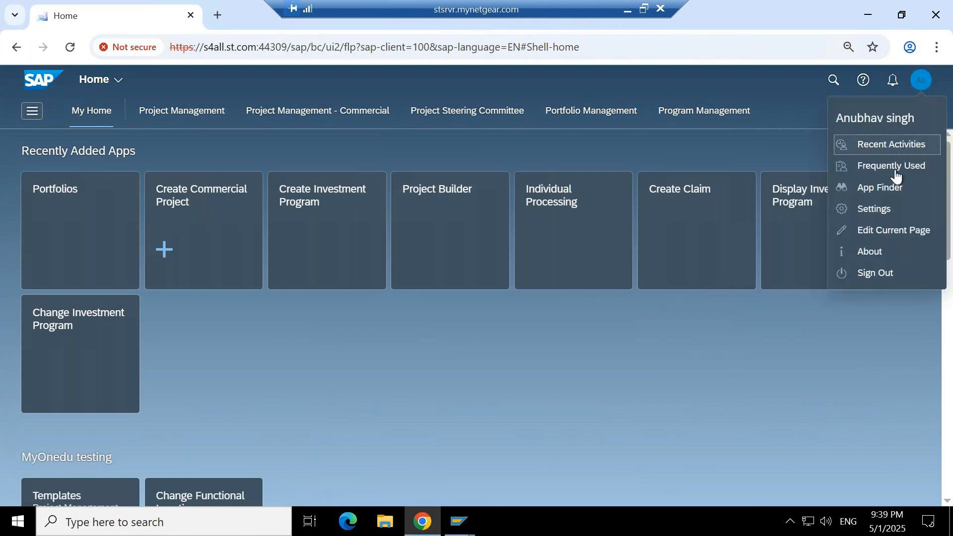
{"action": "left_click", "coordinate": [890, 188]}
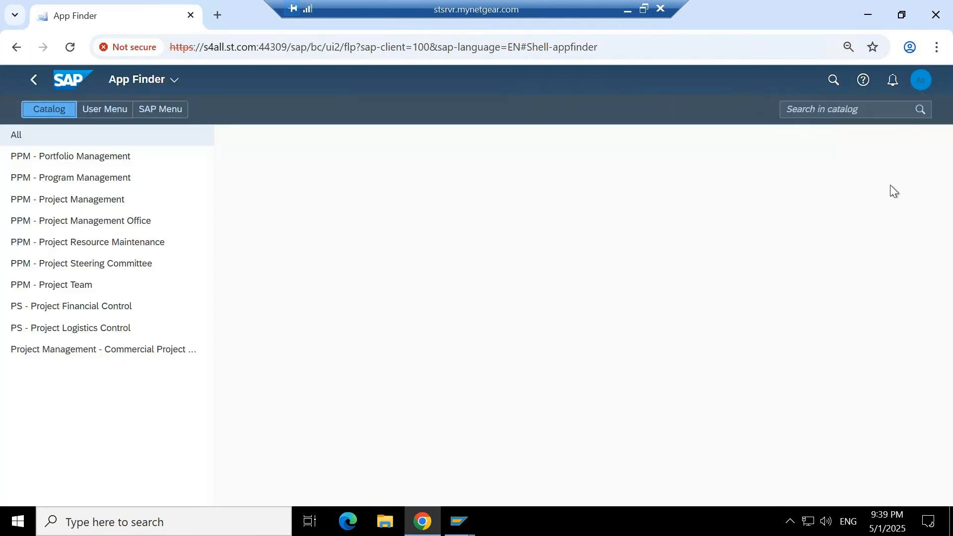
{"action": "left_click", "coordinate": [171, 110]}
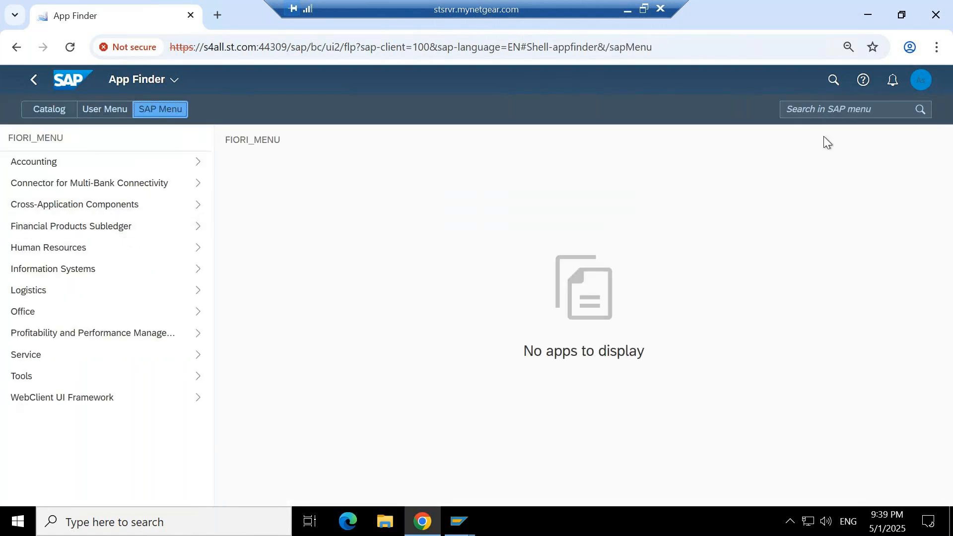
{"action": "left_click", "coordinate": [830, 110]}
{"action": "type", "text": "IMA11"}
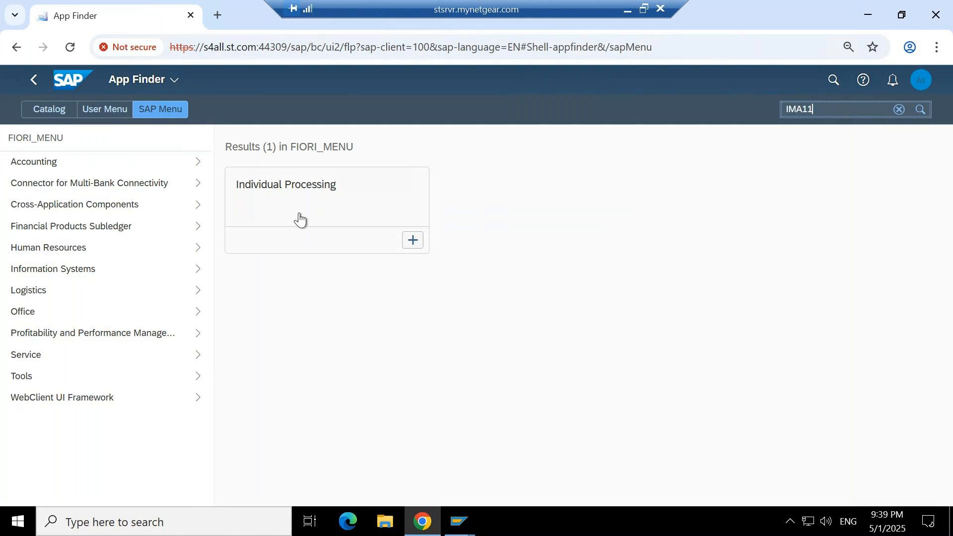
- Add the Individual Processing tile to the My Home page and return to the launchpad home
{"action": "left_click", "coordinate": [414, 241]}
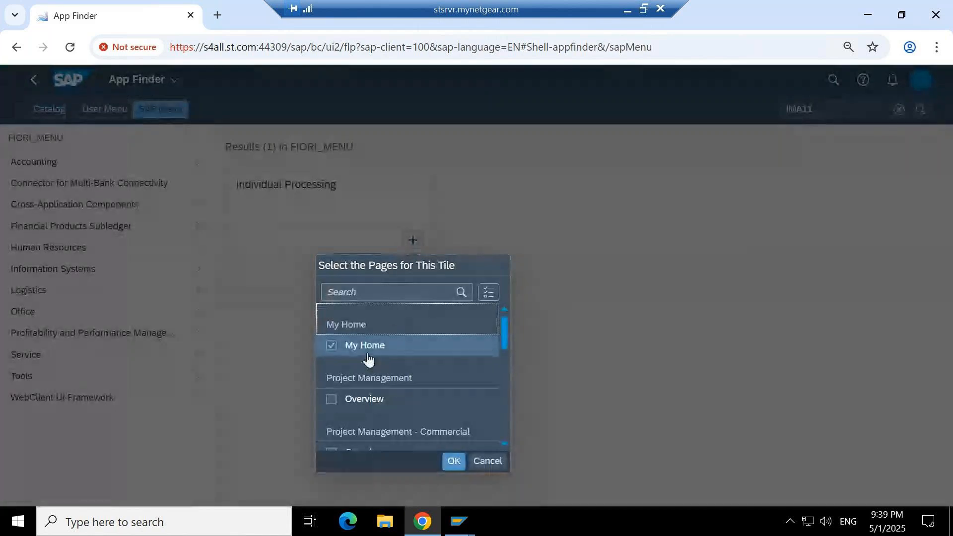
{"action": "left_click", "coordinate": [455, 460]}
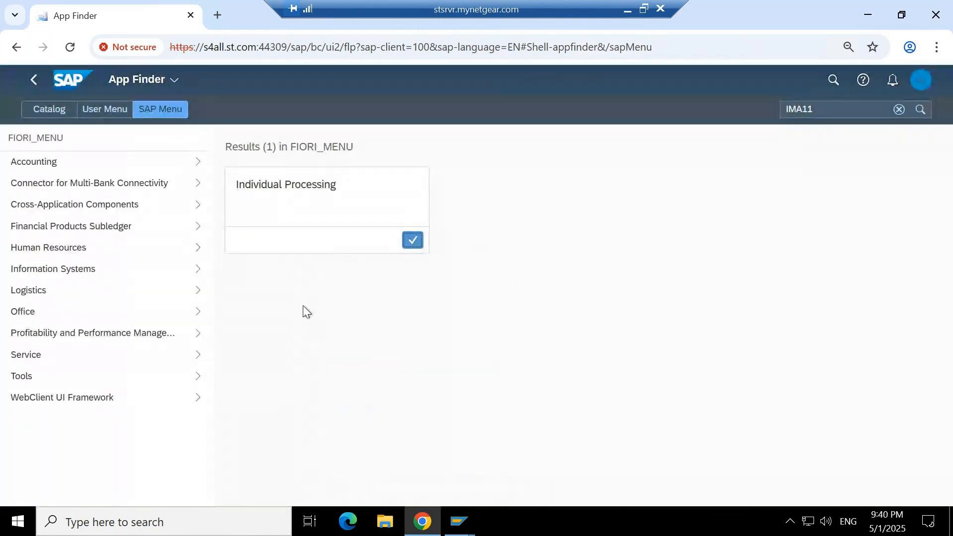
{"action": "left_click", "coordinate": [82, 81]}
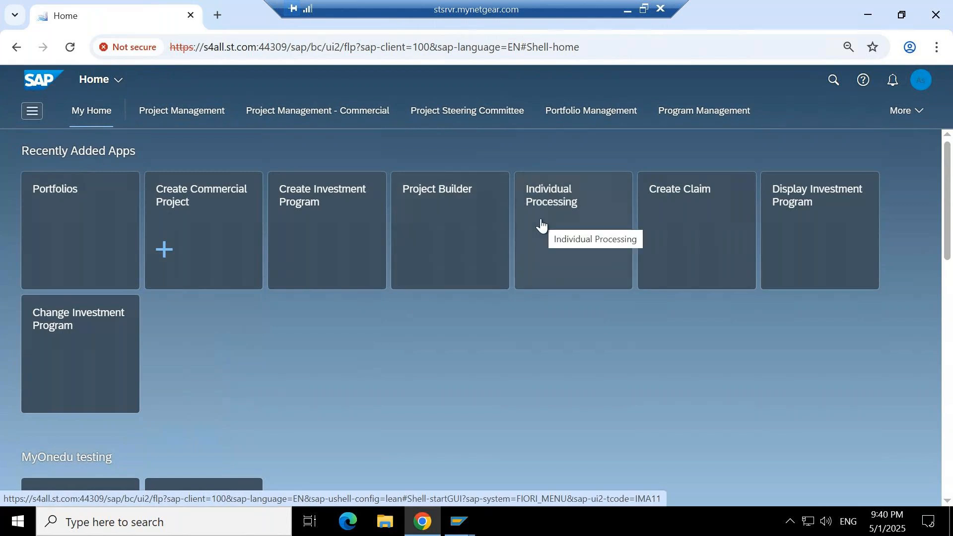
- Open the Individual Processing app and start an appropriation request of type 2 with project profile 0000001
{"action": "left_click", "coordinate": [566, 207]}
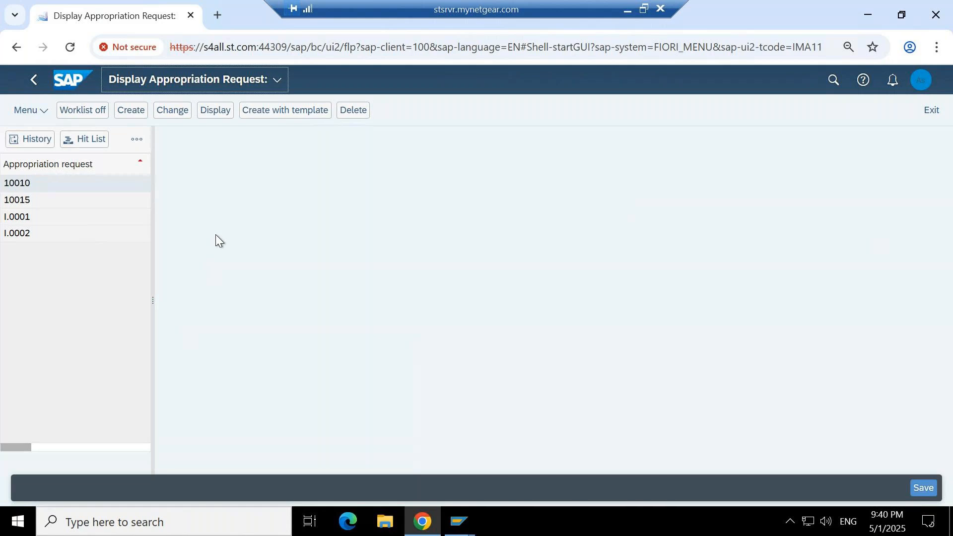
{"action": "left_click", "coordinate": [686, 48]}
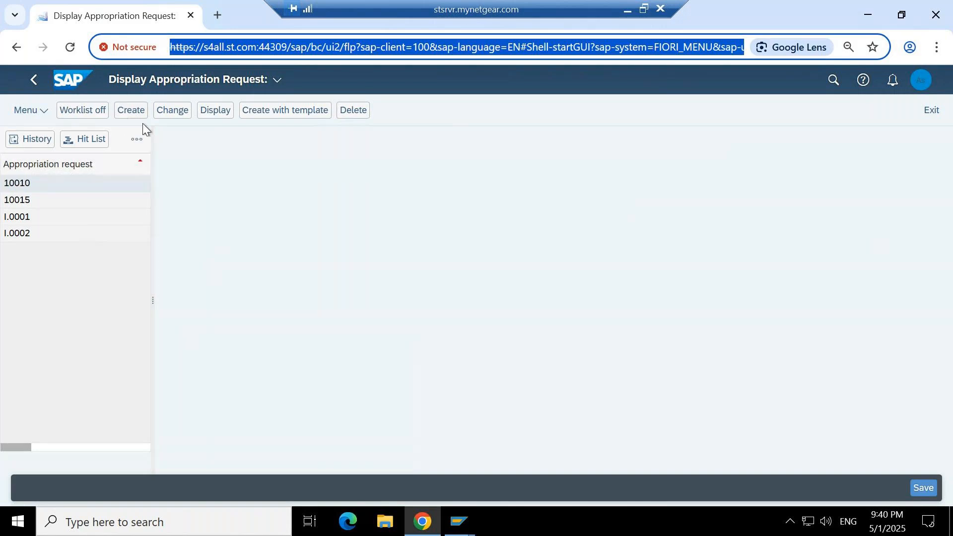
{"action": "left_click", "coordinate": [132, 114]}
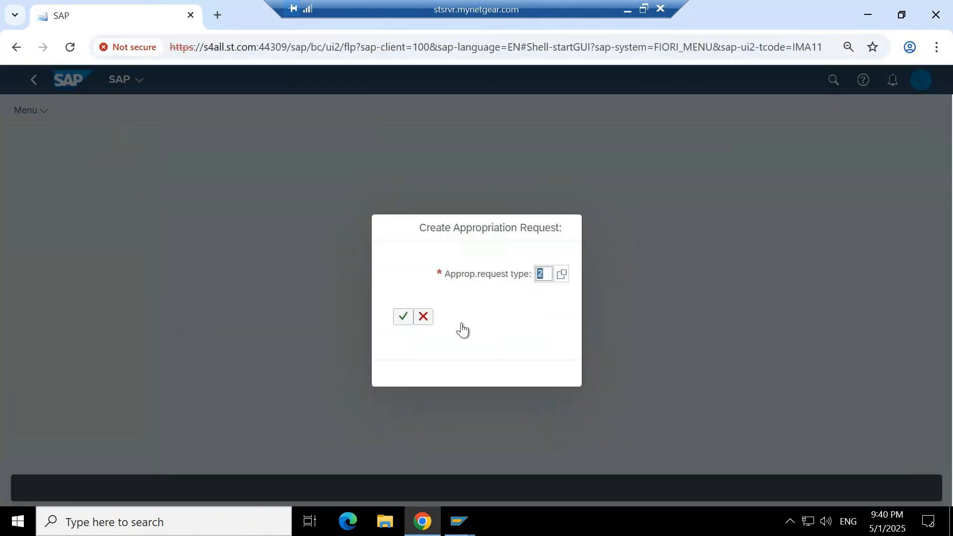
{"action": "left_click", "coordinate": [403, 316]}
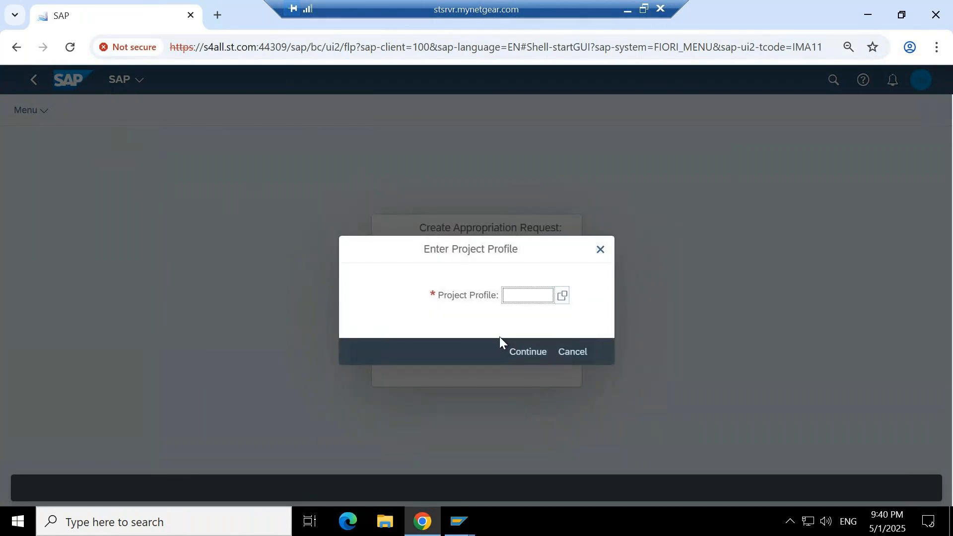
{"action": "left_click", "coordinate": [568, 299]}
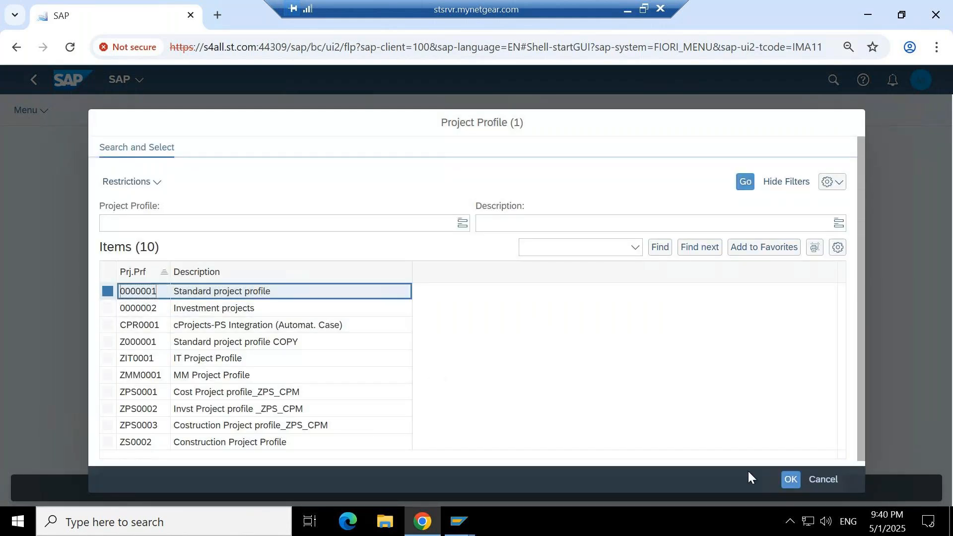
{"action": "left_click", "coordinate": [791, 480]}
{"action": "left_click", "coordinate": [528, 352]}
- Set the approval year of the new appropriation request to 2025
{"action": "left_click", "coordinate": [322, 342]}
{"action": "type", "text": "2002"}
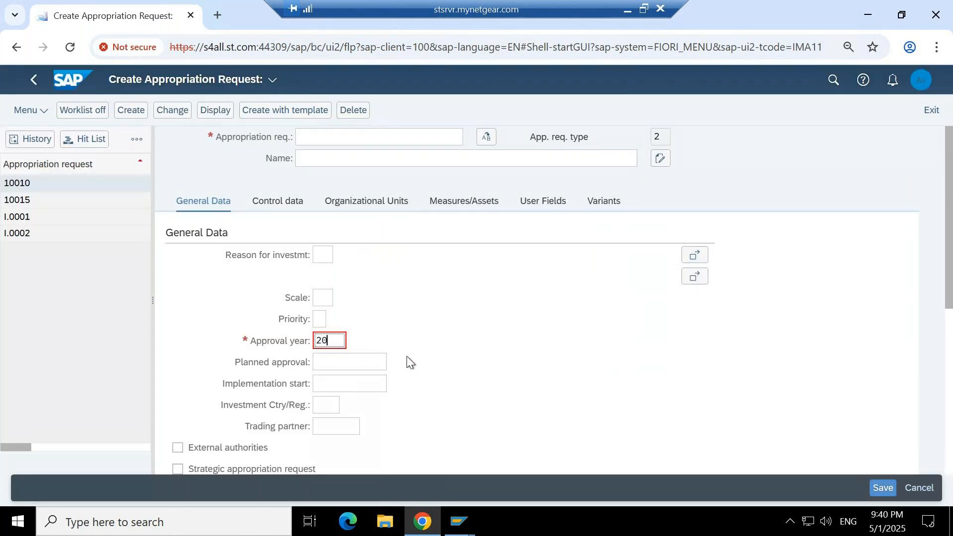
{"action": "key", "text": "BackSpace"}
{"action": "key", "text": "BackSpace"}
{"action": "type", "text": "25"}
{"action": "key", "text": "Return"}
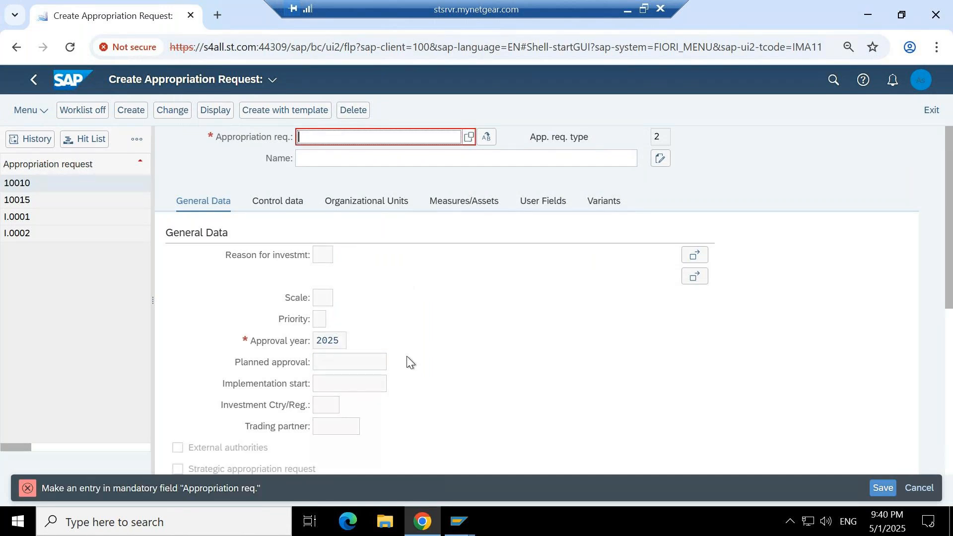
- Open the search for an open appropriation request number, close it and discard the unsaved request
{"action": "left_click", "coordinate": [469, 137]}
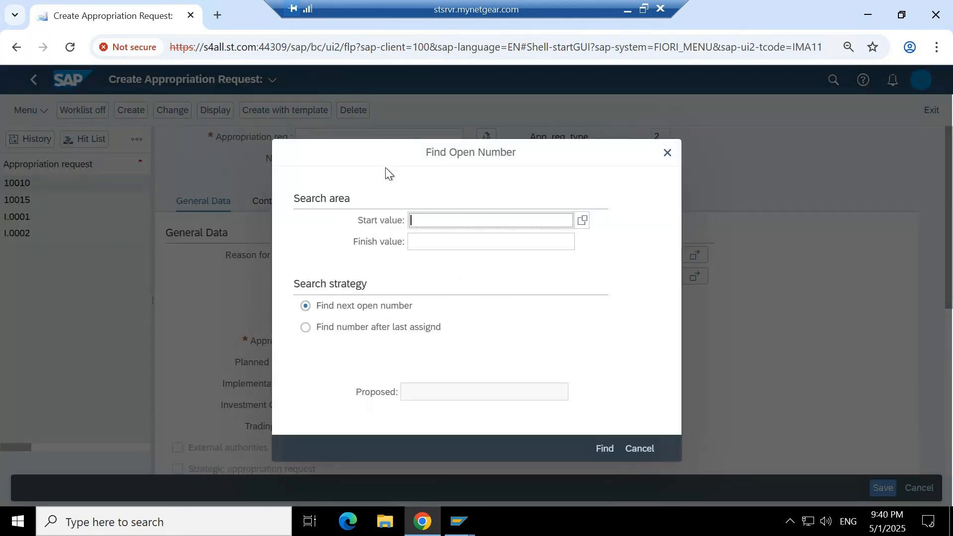
{"action": "left_click", "coordinate": [668, 152]}
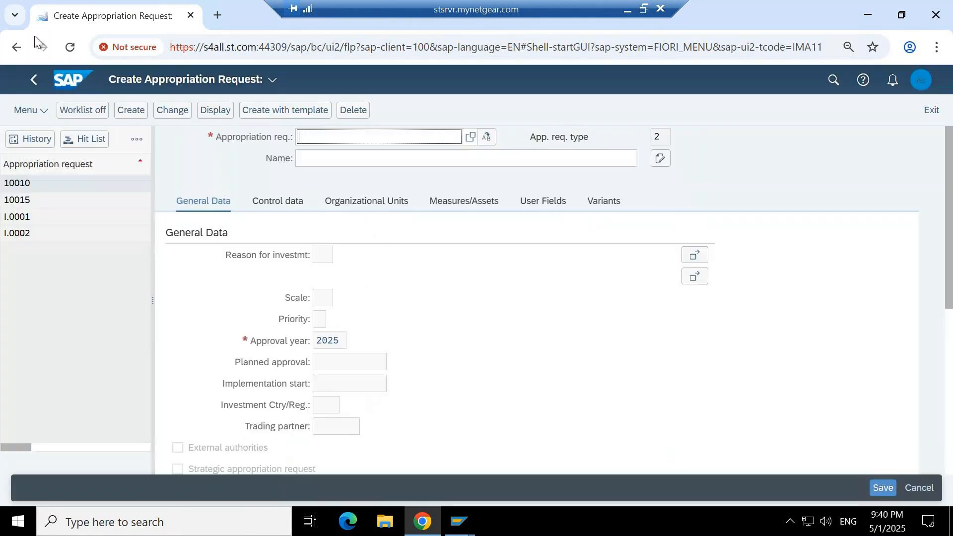
{"action": "left_click", "coordinate": [17, 49]}
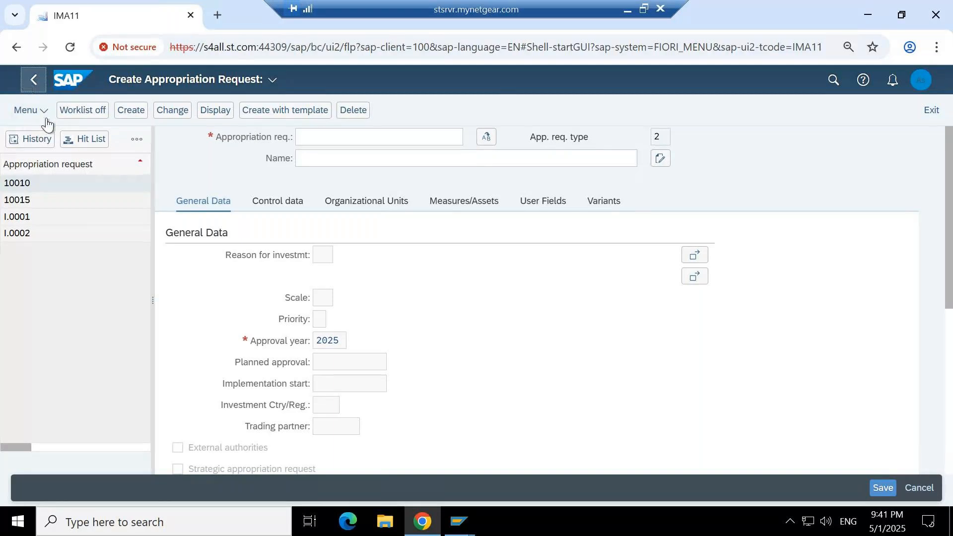
{"action": "key", "text": "Return"}
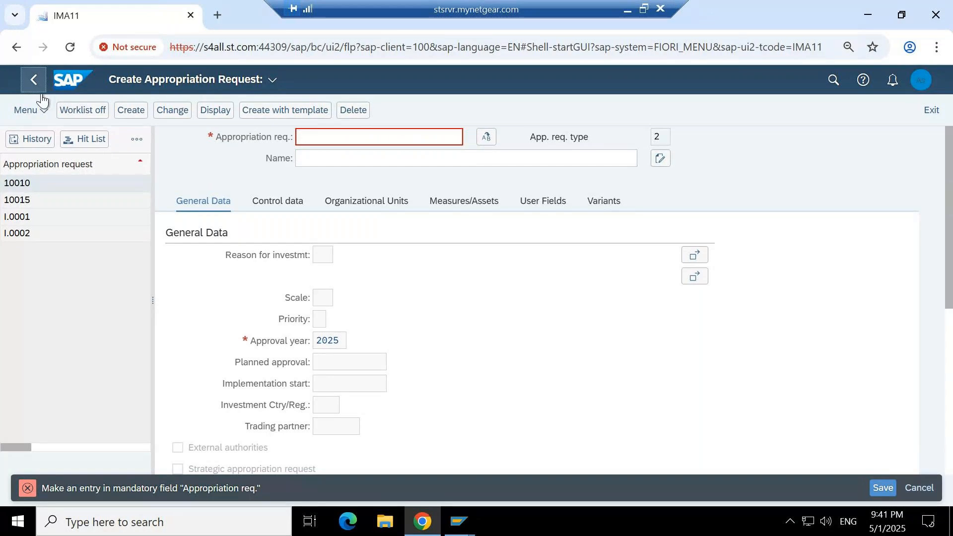
{"action": "key", "text": "F12"}
{"action": "left_click", "coordinate": [419, 347]}
- Display appropriation request I.0002 and examine its control data, user fields, measures and request number
{"action": "left_click", "coordinate": [30, 233]}
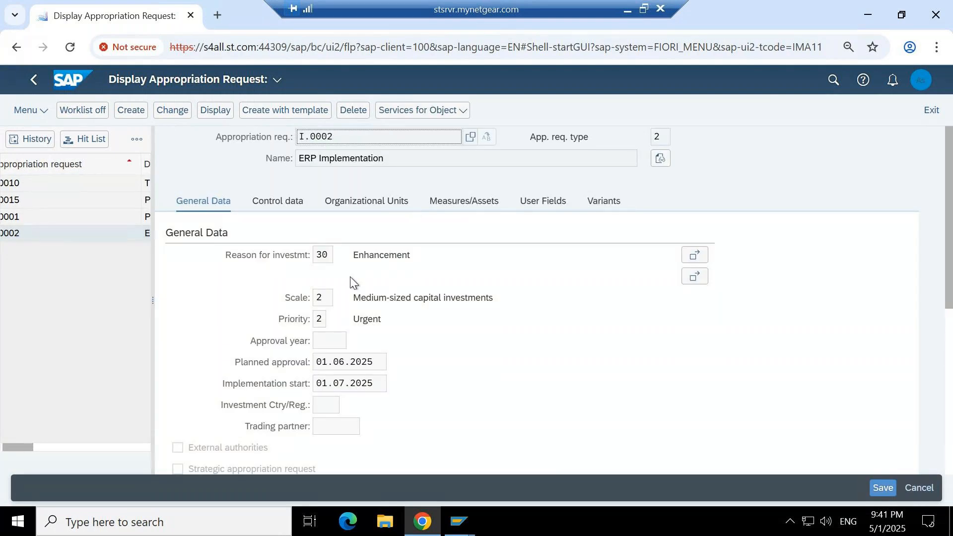
{"action": "left_click", "coordinate": [277, 203]}
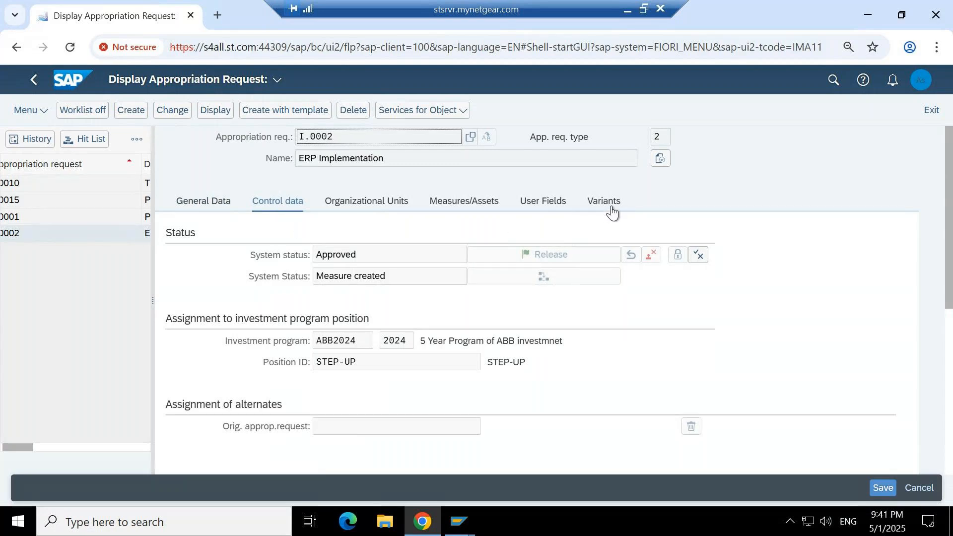
{"action": "left_click", "coordinate": [560, 205]}
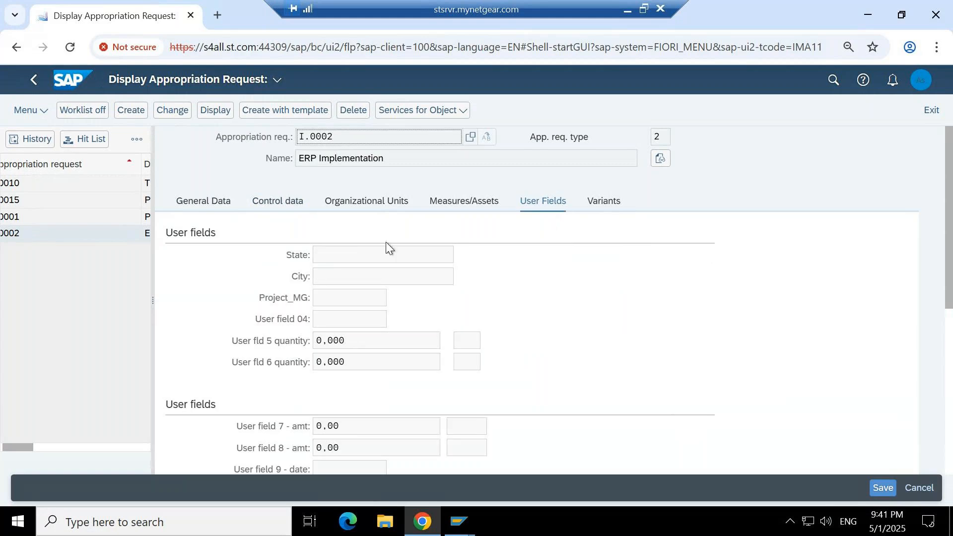
{"action": "left_click", "coordinate": [464, 202]}
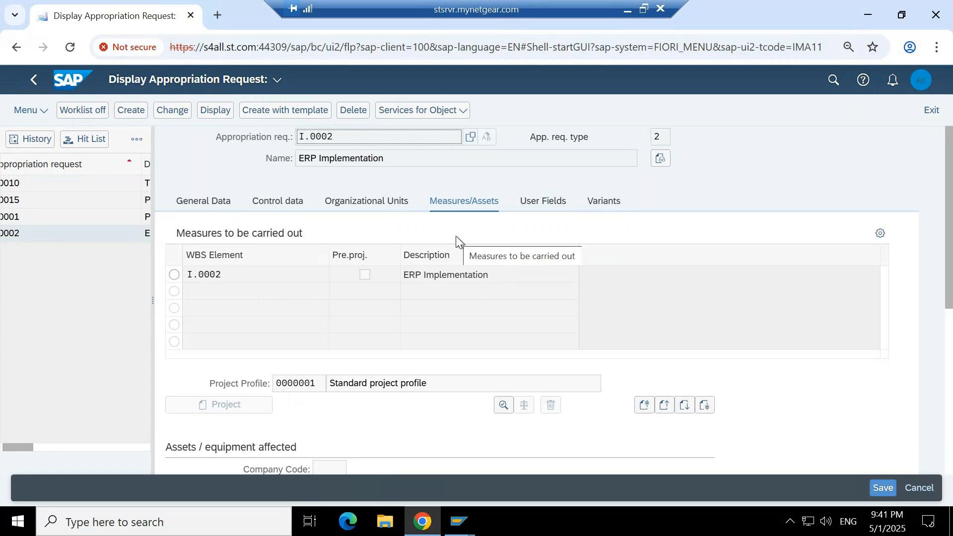
{"action": "left_click", "coordinate": [531, 204]}
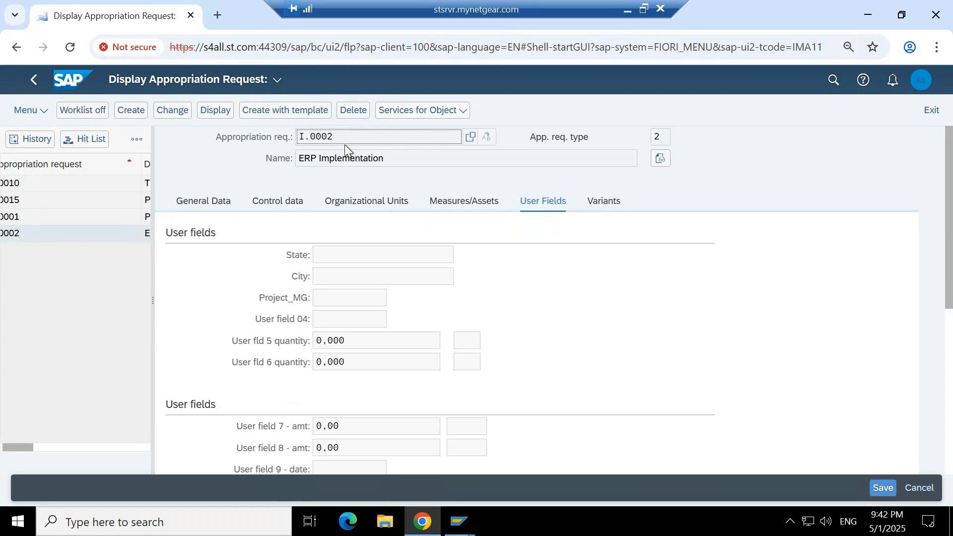
{"action": "left_click", "coordinate": [251, 133]}
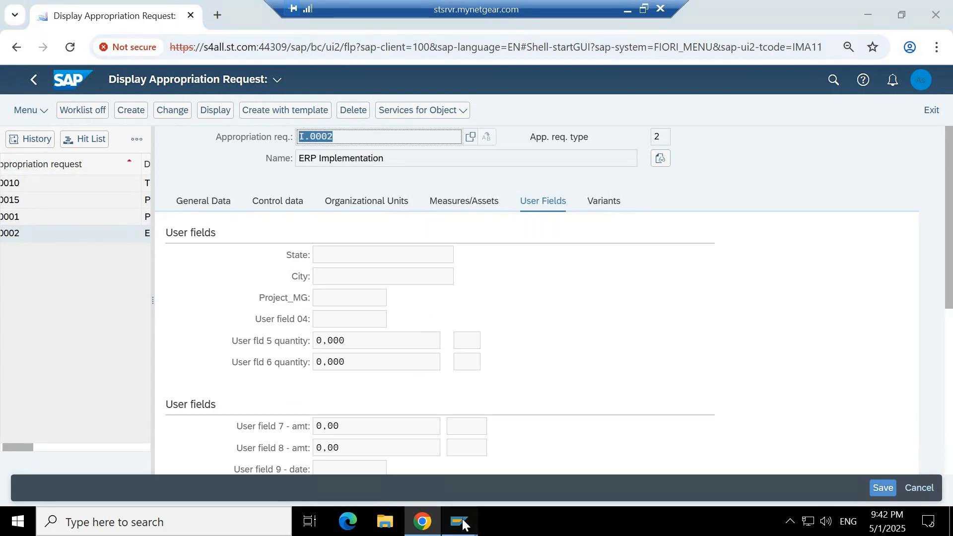
- Switch to the SAP Easy Access window and start the Project Builder with transaction cj20n
{"action": "mouse_move", "coordinate": [459, 521]}
{"action": "left_click", "coordinate": [550, 448]}
{"action": "left_click", "coordinate": [193, 40]}
{"action": "left_click", "coordinate": [50, 37]}
{"action": "type", "text": "cj20n"}
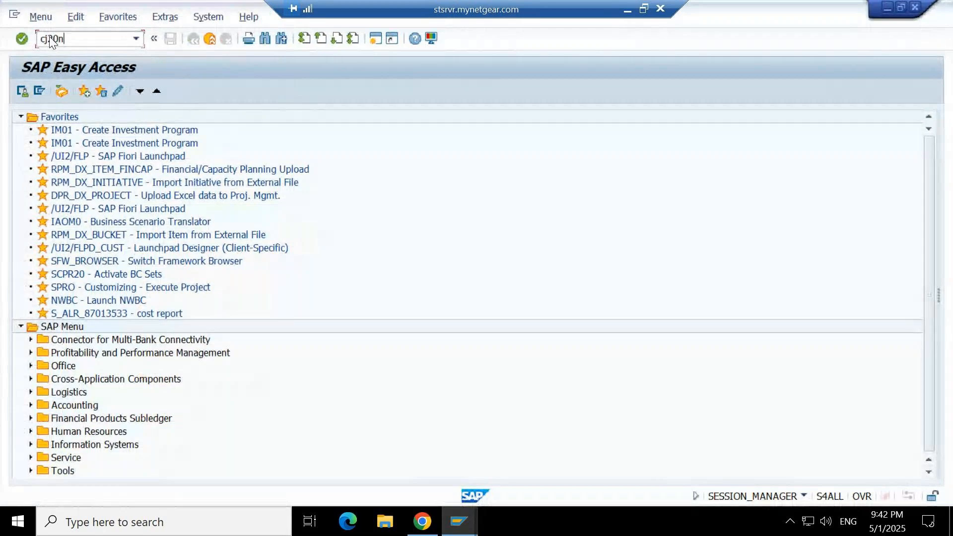
{"action": "key", "text": "Return"}
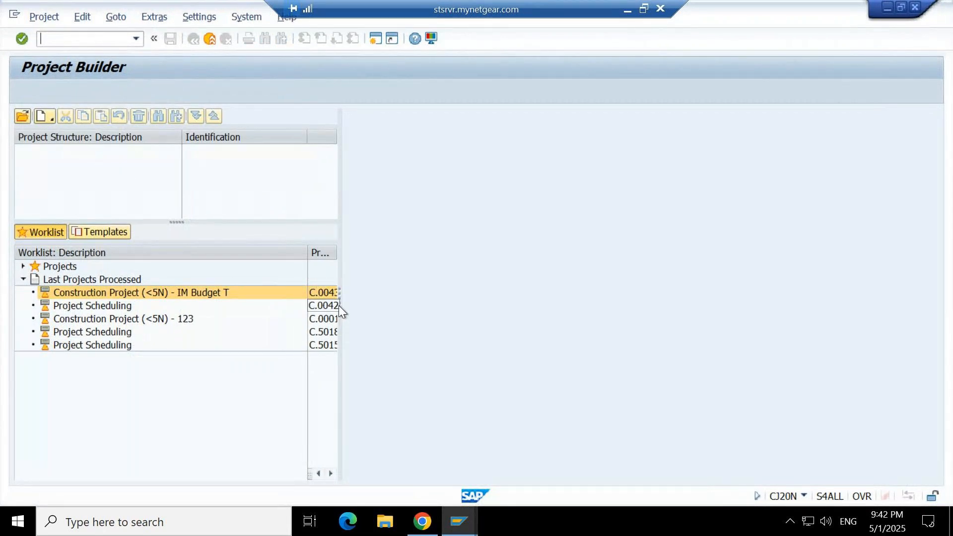
- Resize the Project Builder panes to show the full Project object column and a taller project structure area
{"action": "left_click_drag", "start_coordinate": [339, 296], "coordinate": [458, 295]}
{"action": "key", "text": "ctrl+slash"}
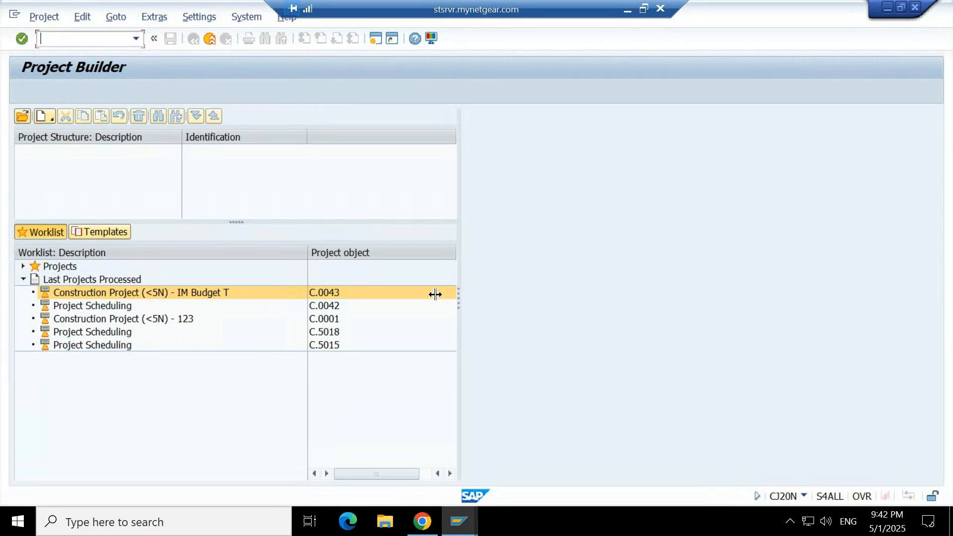
{"action": "left_click_drag", "start_coordinate": [458, 297], "coordinate": [330, 276]}
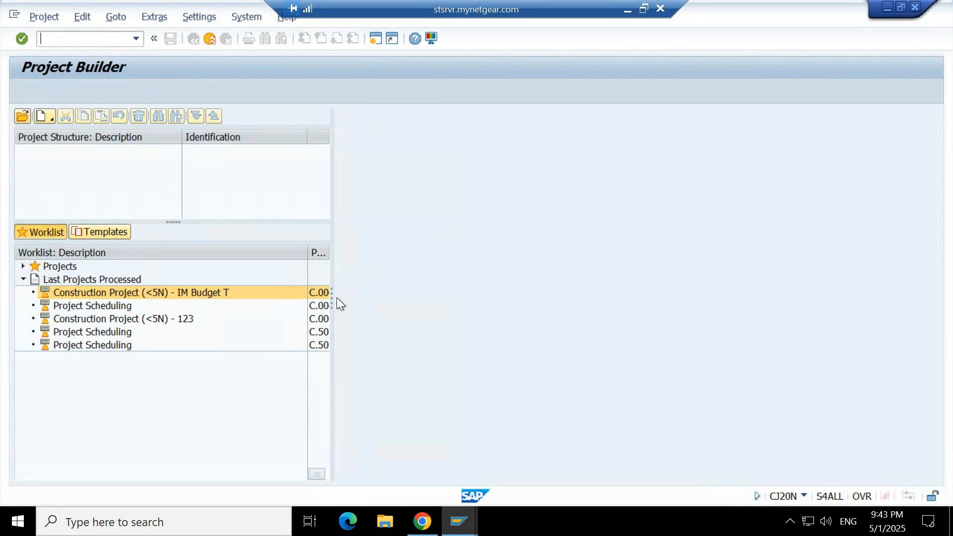
{"action": "left_click_drag", "start_coordinate": [334, 291], "coordinate": [392, 287]}
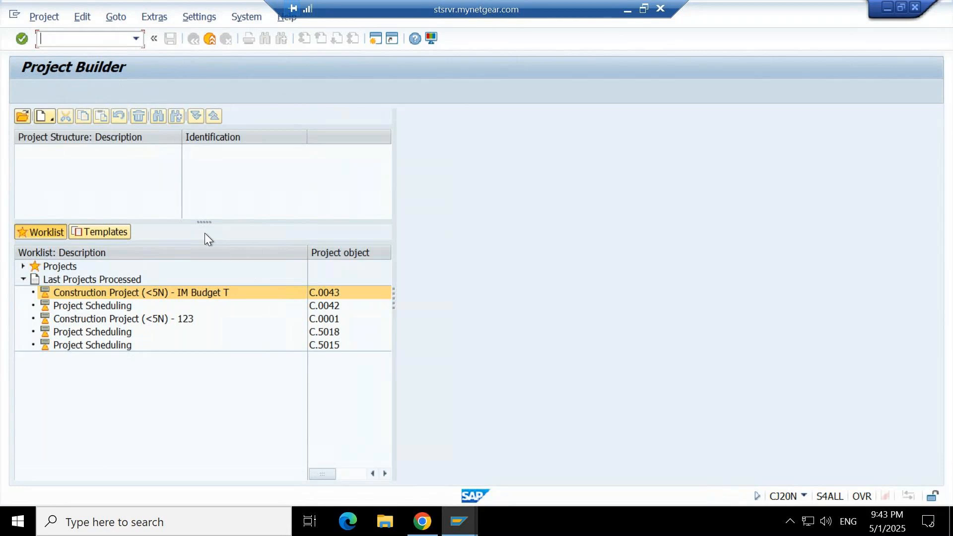
{"action": "left_click_drag", "start_coordinate": [203, 222], "coordinate": [196, 284]}
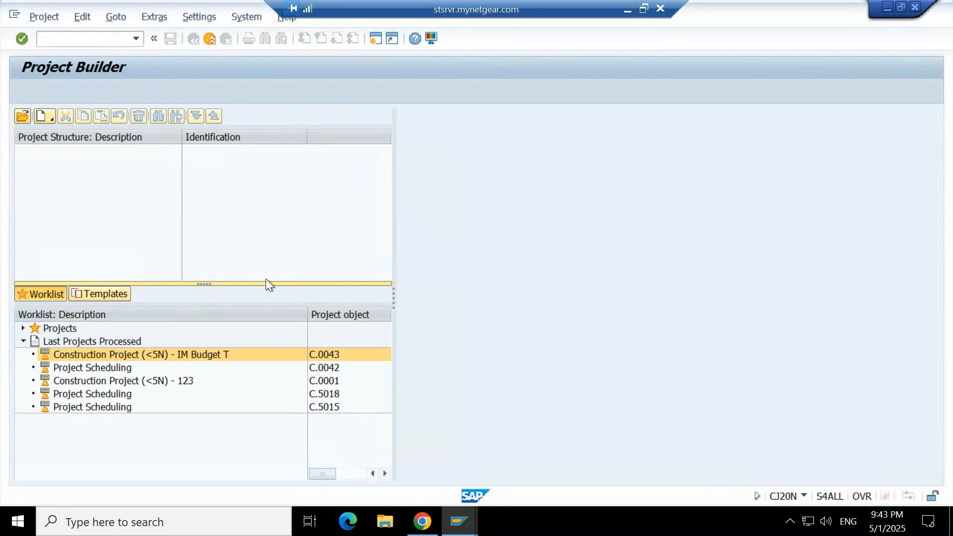
- Open the last processed project C.0043 and look through its project definition and WBS elements
{"action": "double_click", "coordinate": [88, 353]}
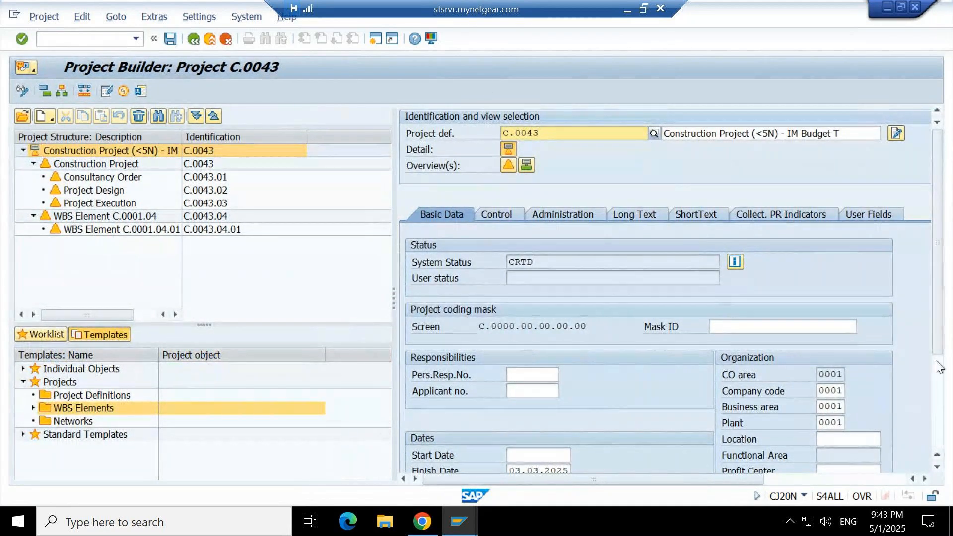
{"action": "left_click", "coordinate": [85, 151]}
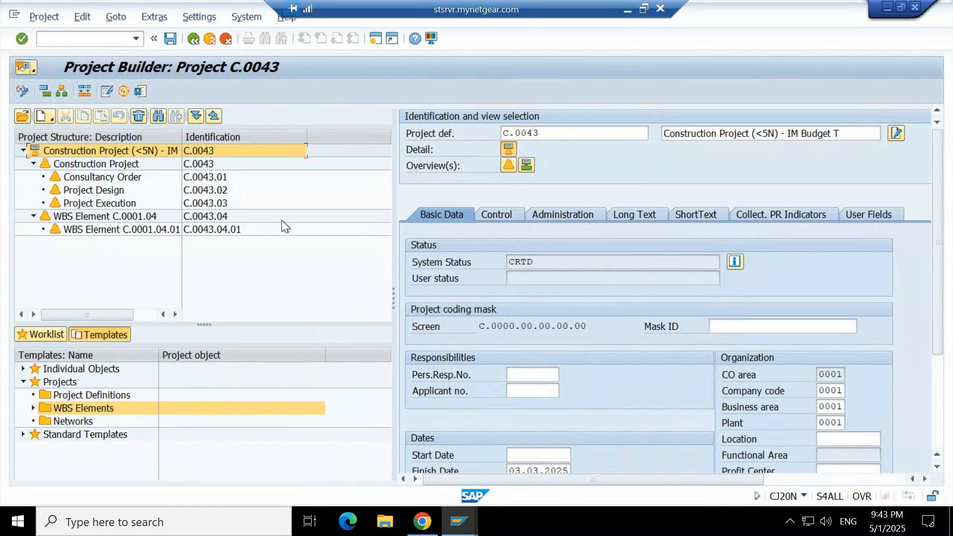
{"action": "left_click", "coordinate": [248, 166]}
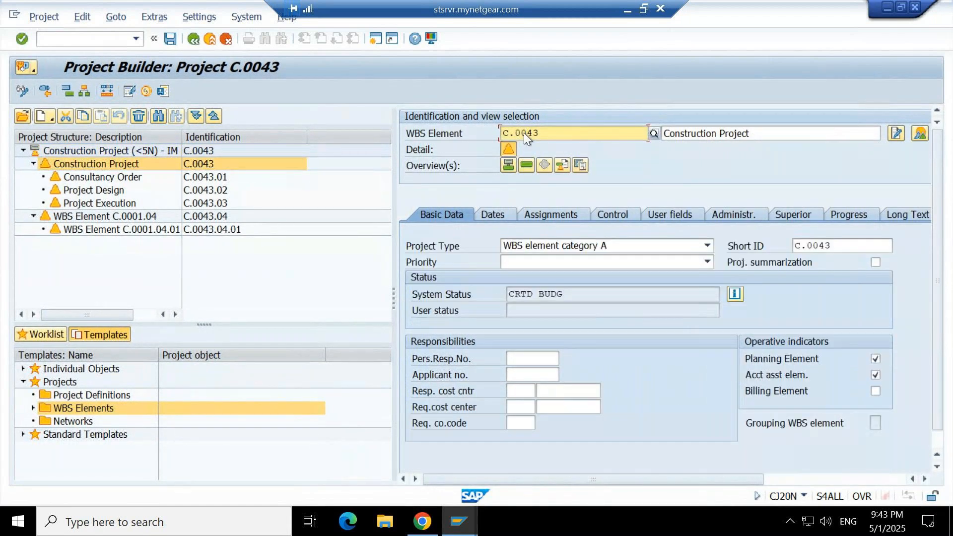
{"action": "left_click", "coordinate": [132, 179]}
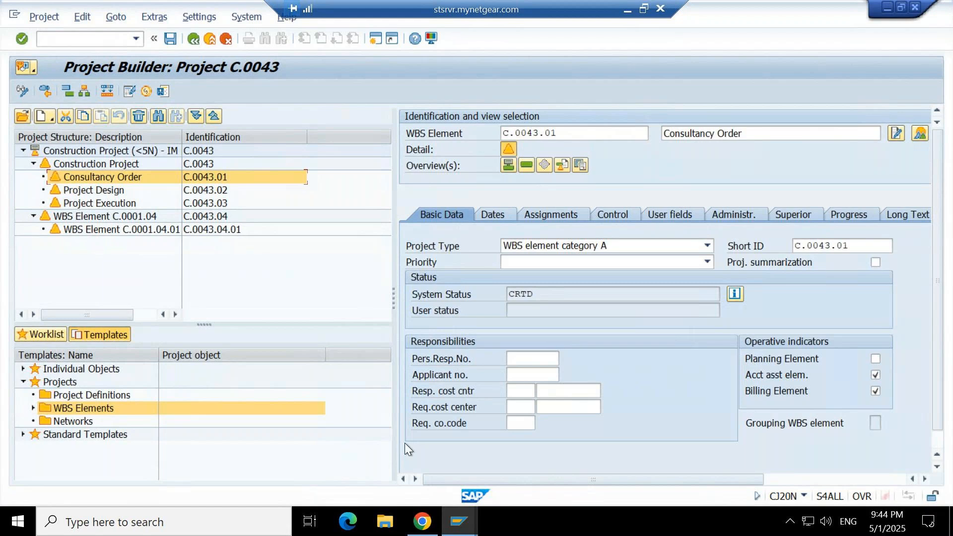
{"action": "left_click", "coordinate": [74, 202]}
{"action": "left_click", "coordinate": [47, 229]}
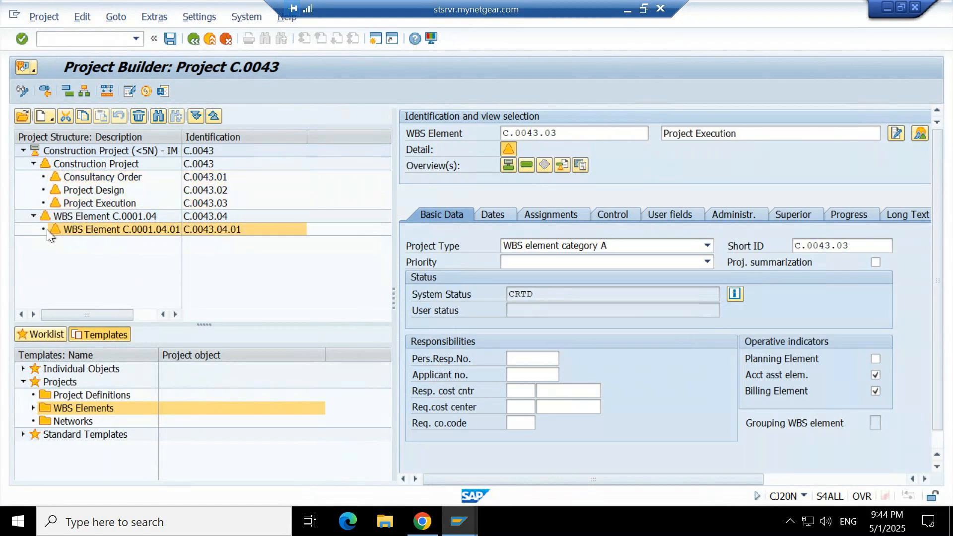
- Collapse the Construction Project and C.0043.04 branches in the project structure and select the project definition
{"action": "left_click", "coordinate": [34, 164]}
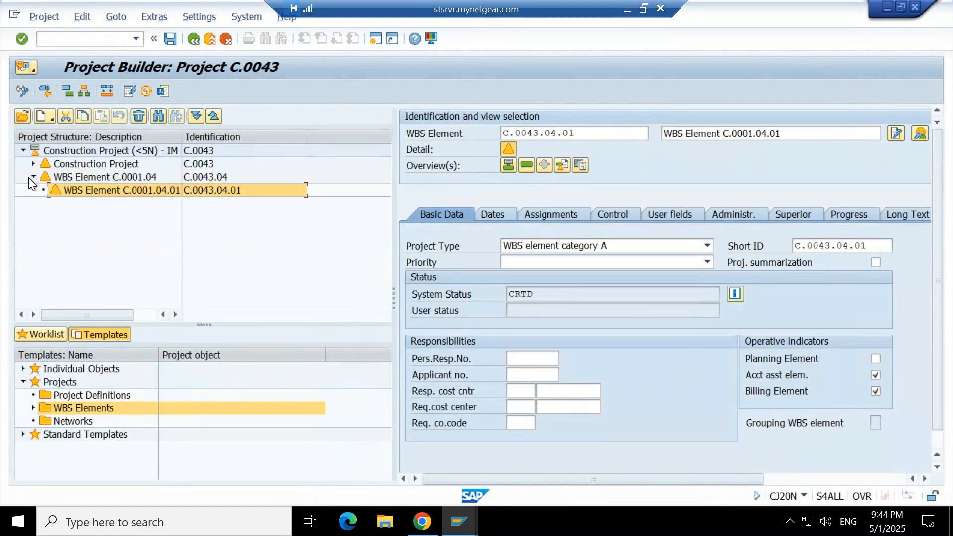
{"action": "left_click", "coordinate": [32, 177]}
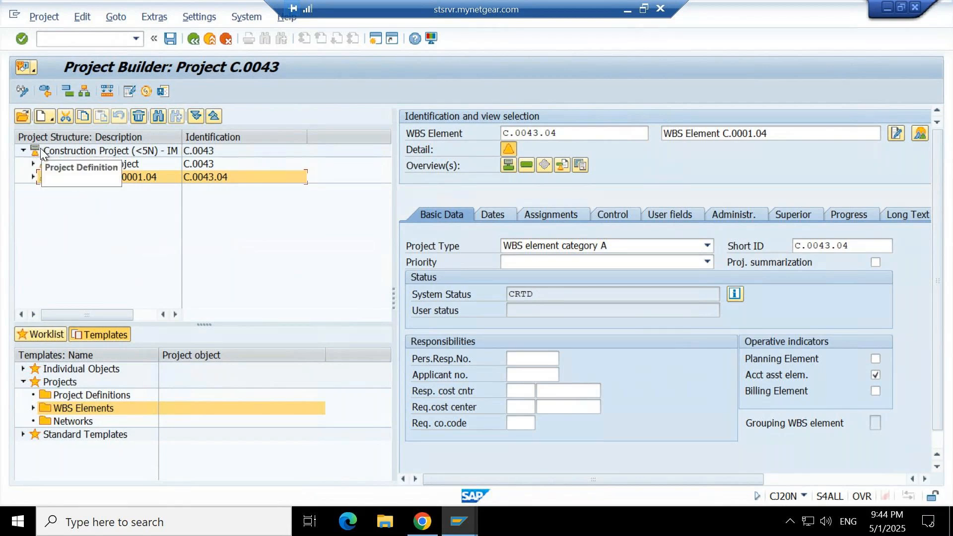
{"action": "left_click", "coordinate": [76, 147]}
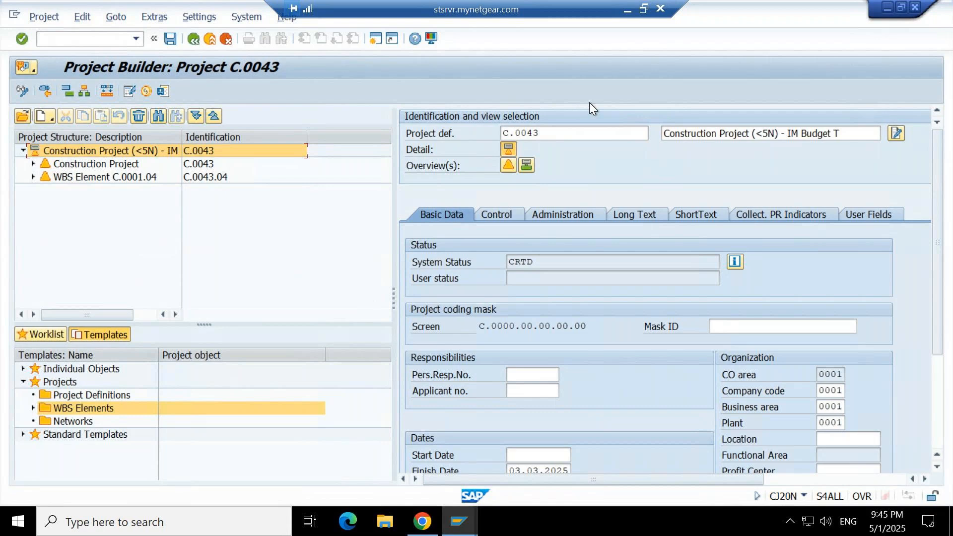
- Examine the project definition's number, description and project coding mask in its basic data
{"action": "left_click_drag", "start_coordinate": [544, 132], "coordinate": [463, 121]}
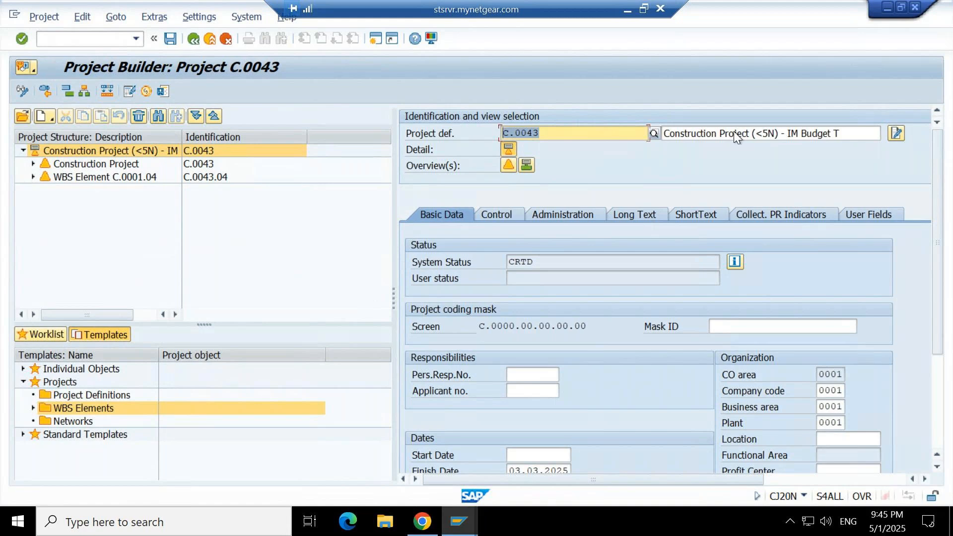
{"action": "left_click", "coordinate": [788, 134]}
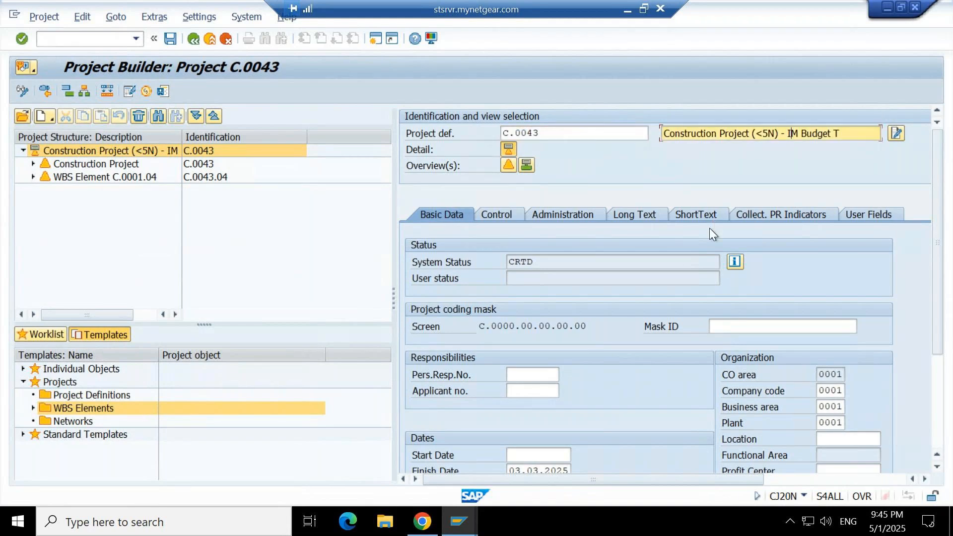
{"action": "scroll", "coordinate": [490, 347], "scroll_direction": "down", "scroll_amount": 1}
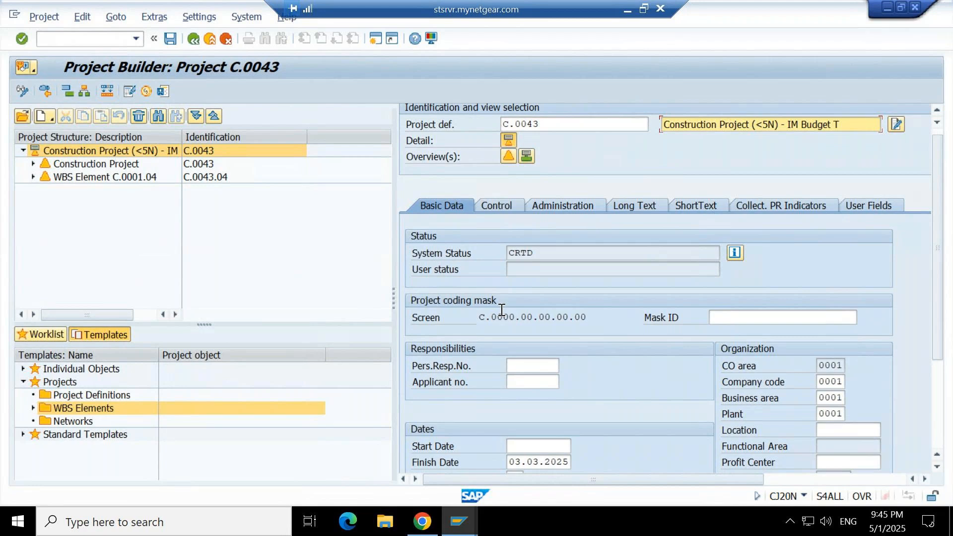
{"action": "left_click_drag", "start_coordinate": [581, 313], "coordinate": [466, 310]}
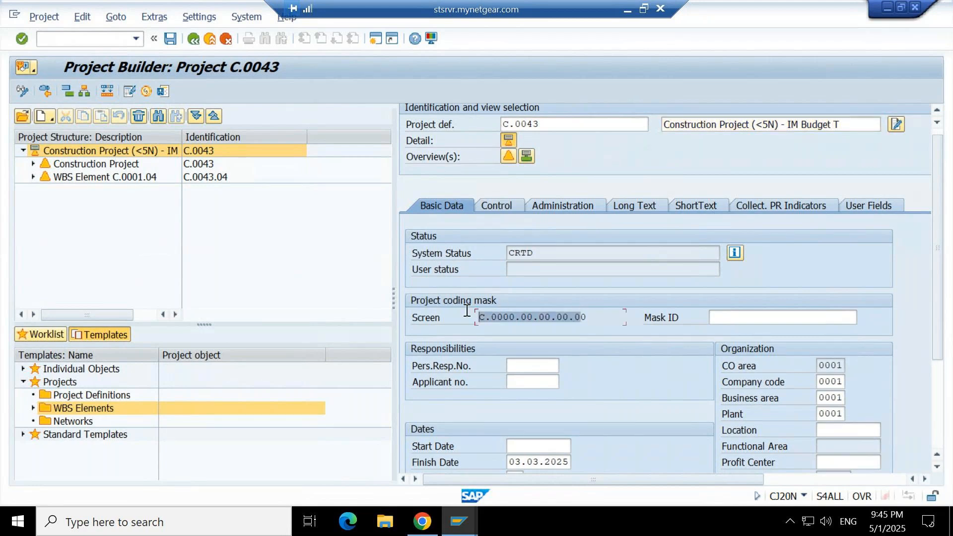
- Examine the project definition's responsible person, applicant, start, finish and forecast dates, factory calendar and organization fields
{"action": "double_click", "coordinate": [555, 124]}
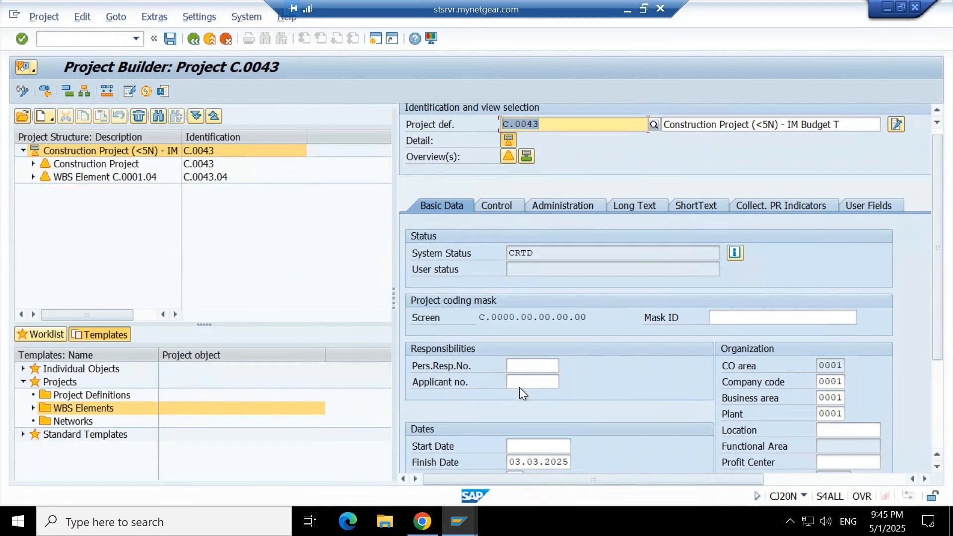
{"action": "left_click", "coordinate": [533, 368]}
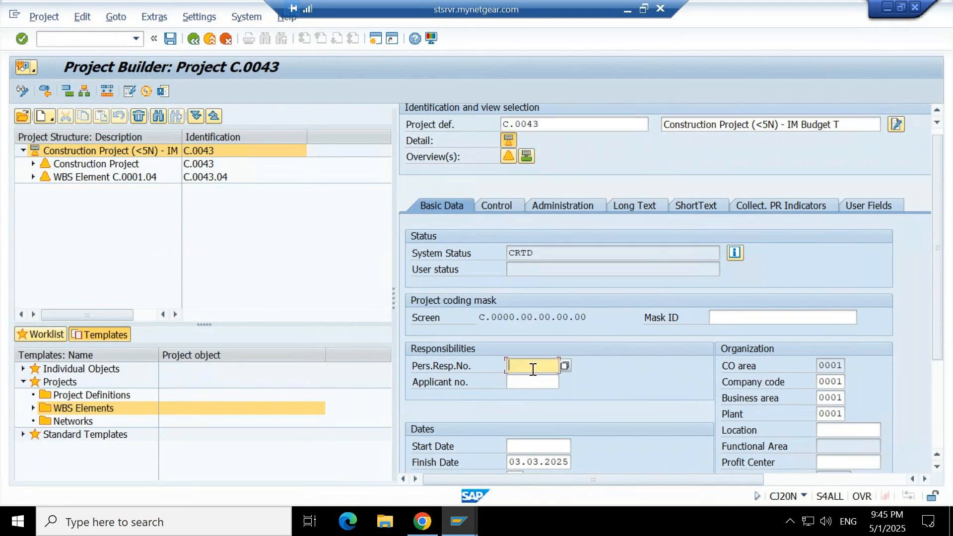
{"action": "left_click", "coordinate": [526, 383]}
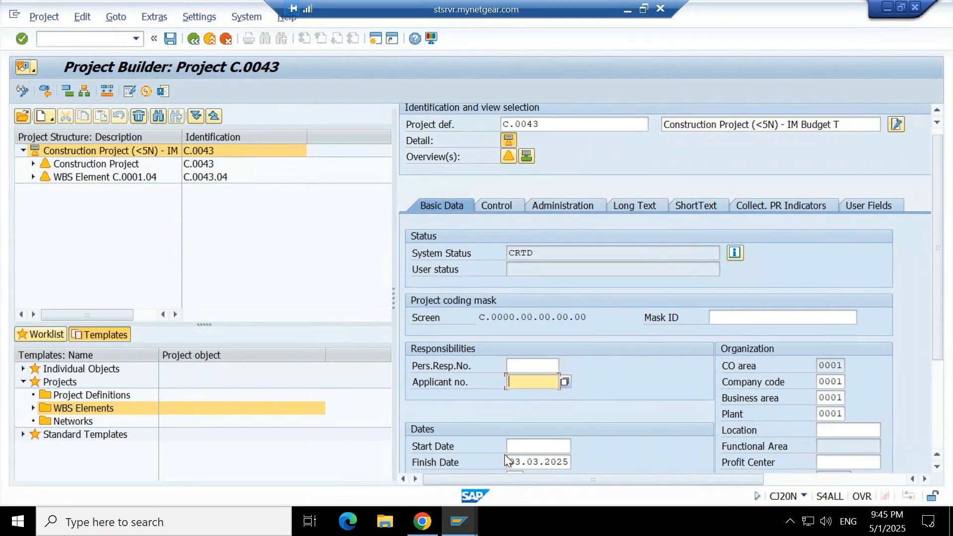
{"action": "scroll", "coordinate": [539, 436], "scroll_direction": "down", "scroll_amount": 1}
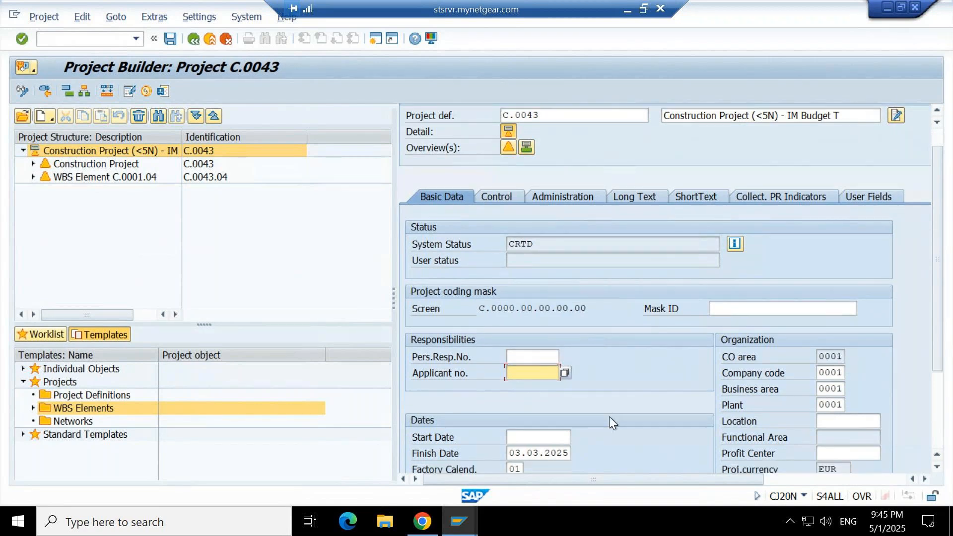
{"action": "left_click", "coordinate": [540, 436]}
{"action": "scroll", "coordinate": [531, 433], "scroll_direction": "down", "scroll_amount": 1}
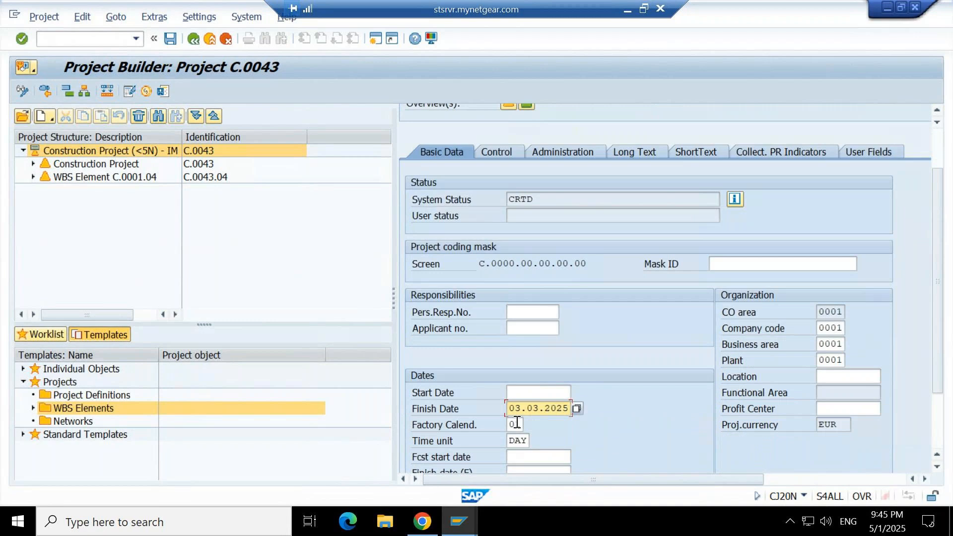
{"action": "left_click", "coordinate": [515, 425]}
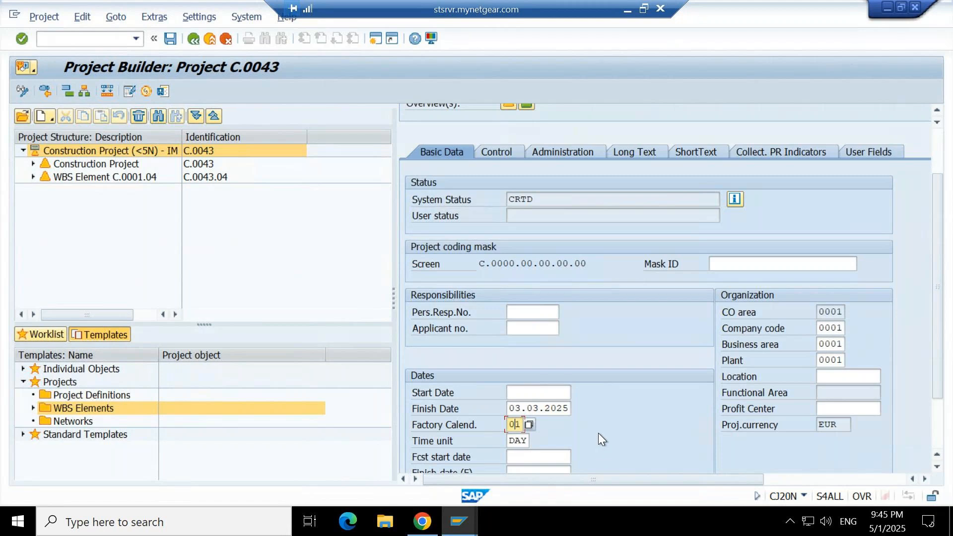
{"action": "scroll", "coordinate": [599, 435], "scroll_direction": "down", "scroll_amount": 1}
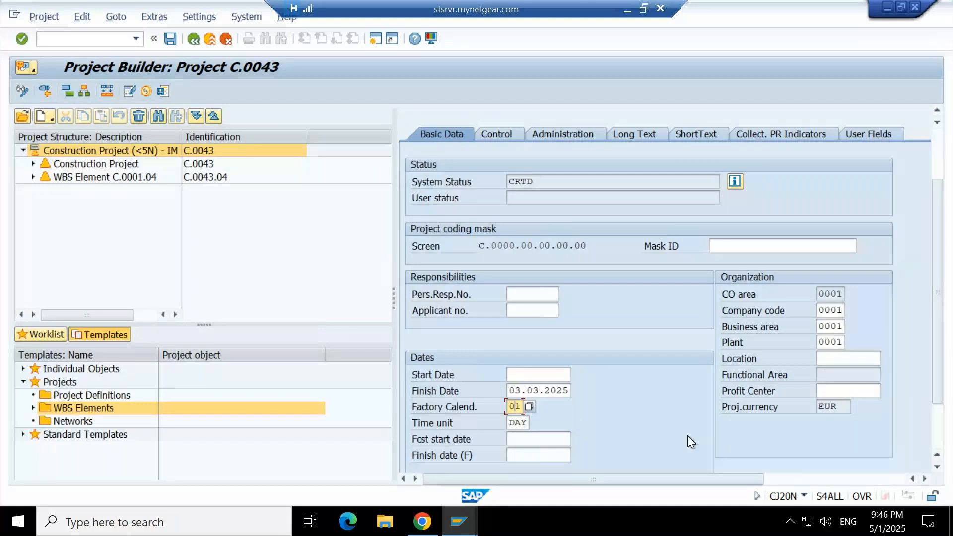
{"action": "scroll", "coordinate": [687, 436], "scroll_direction": "down", "scroll_amount": 1}
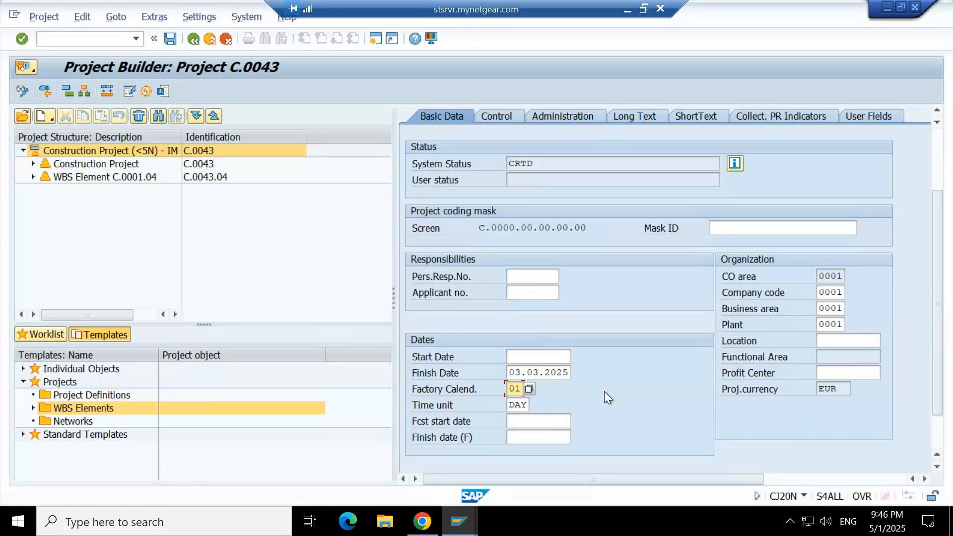
{"action": "left_click", "coordinate": [511, 421]}
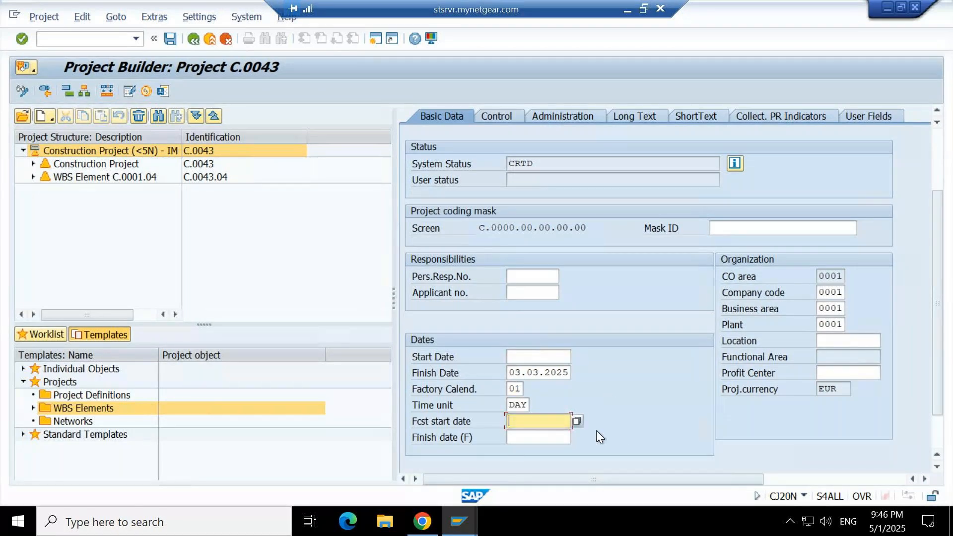
{"action": "key", "text": "Tab"}
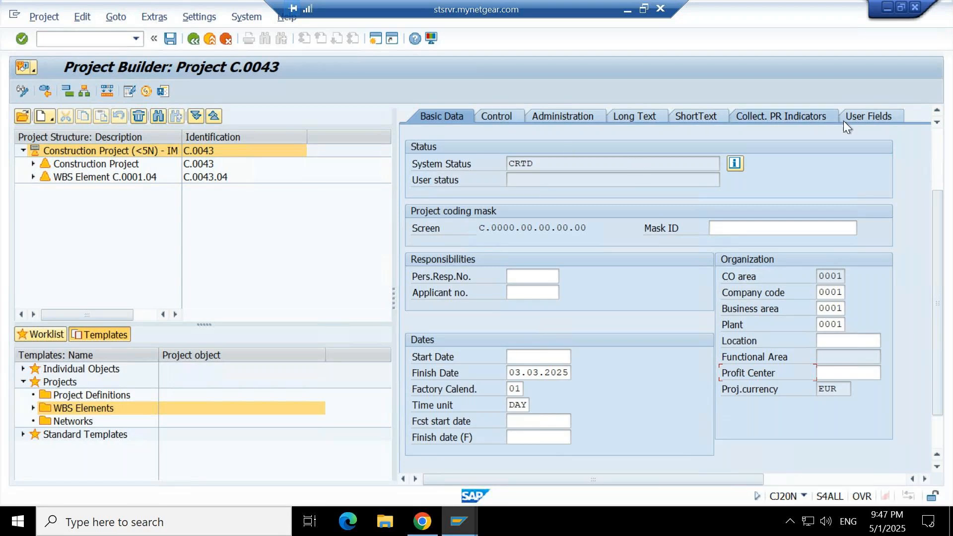
- Look through the project definition's control, administration, long text, collective purchase requisition indicator and user field data
{"action": "left_click", "coordinate": [496, 117]}
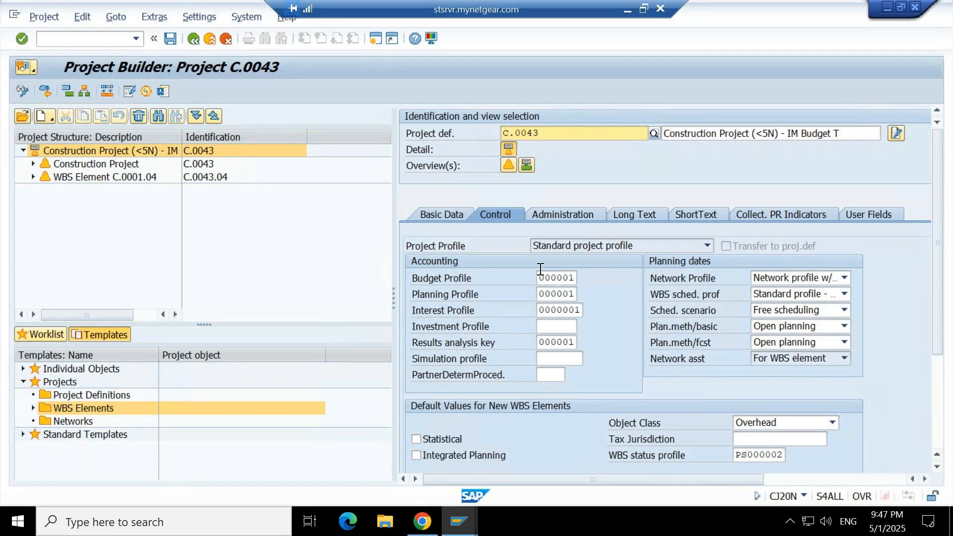
{"action": "left_click", "coordinate": [566, 218]}
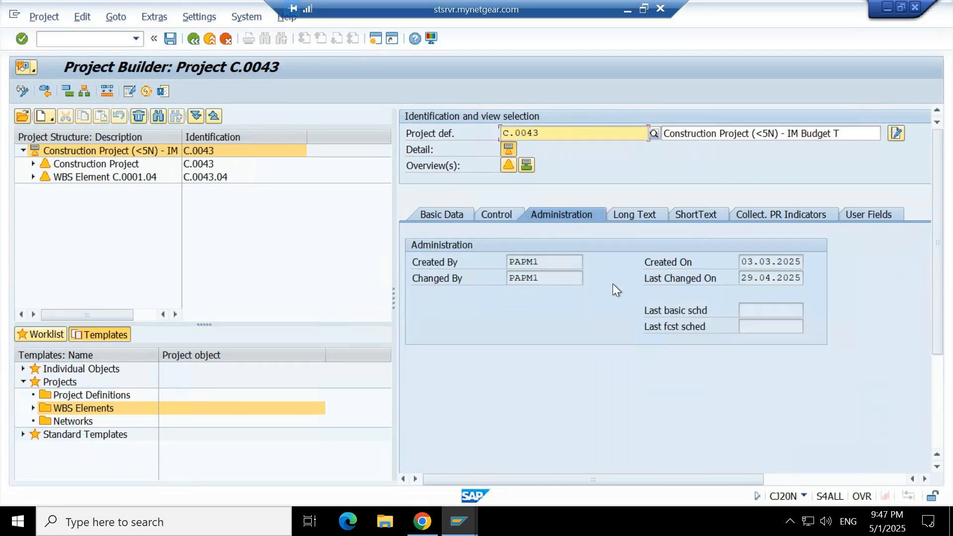
{"action": "left_click", "coordinate": [635, 218]}
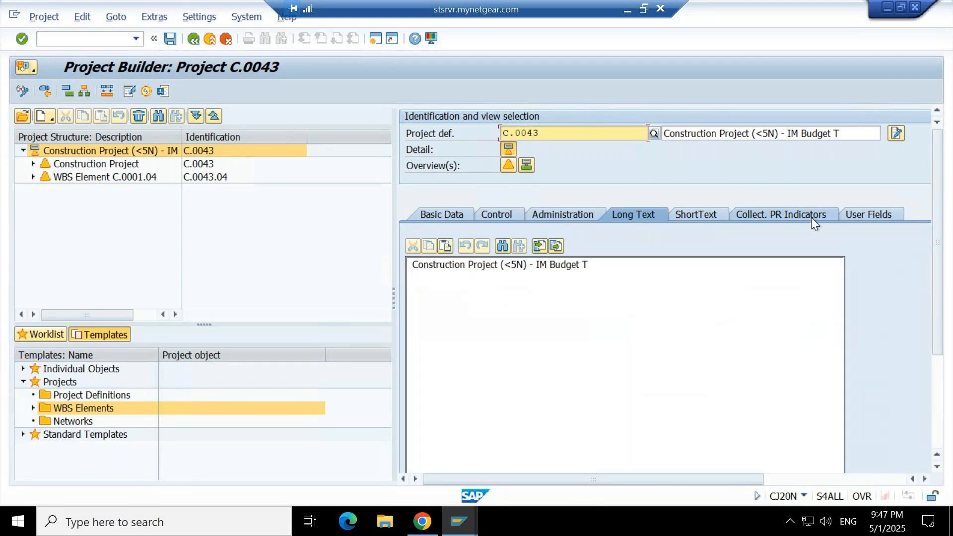
{"action": "left_click", "coordinate": [771, 215]}
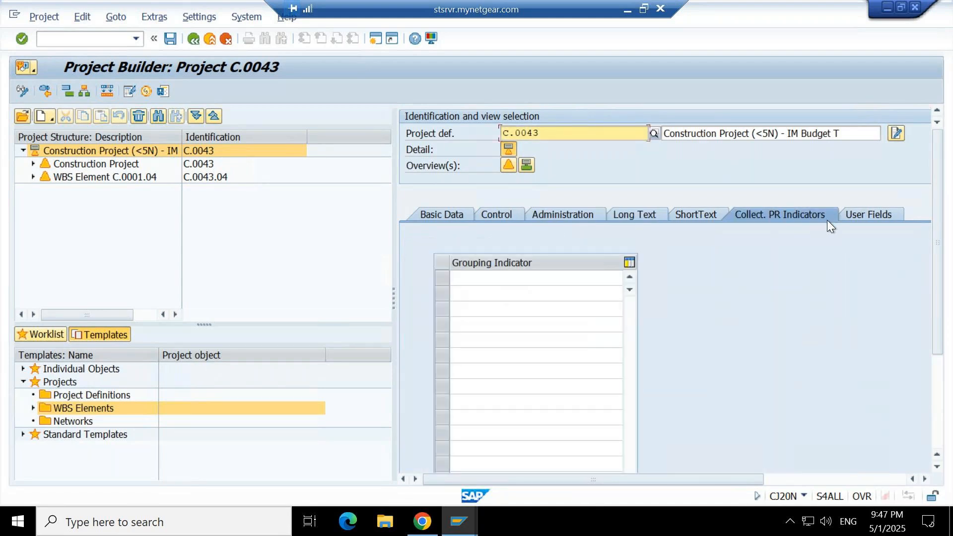
{"action": "left_click", "coordinate": [862, 214]}
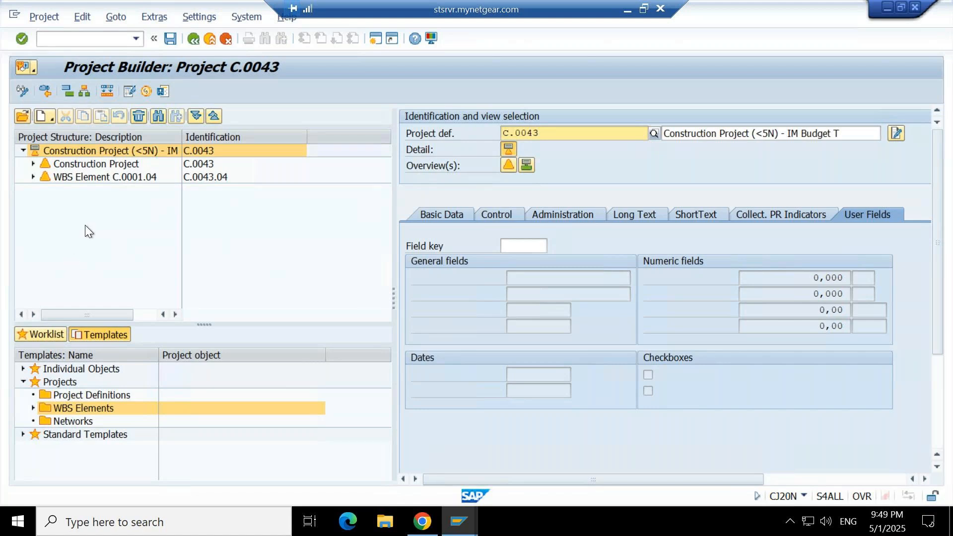
- Leave the remote SAP session and open the presentation 6_IM&PS (S4HANA)_Project System Overview from the 1_Training PPTs folder in File Explorer
{"action": "left_click", "coordinate": [627, 15]}
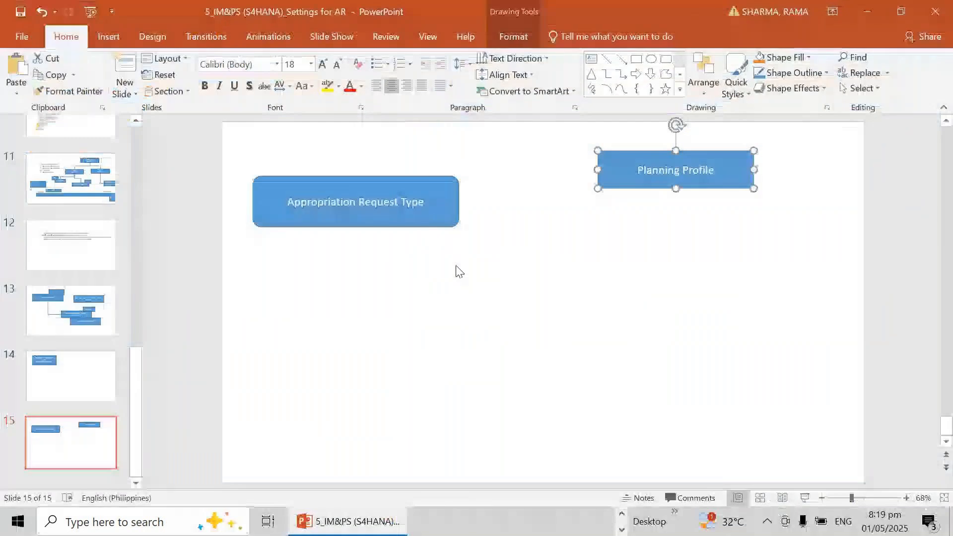
{"action": "key", "text": "alt+Tab"}
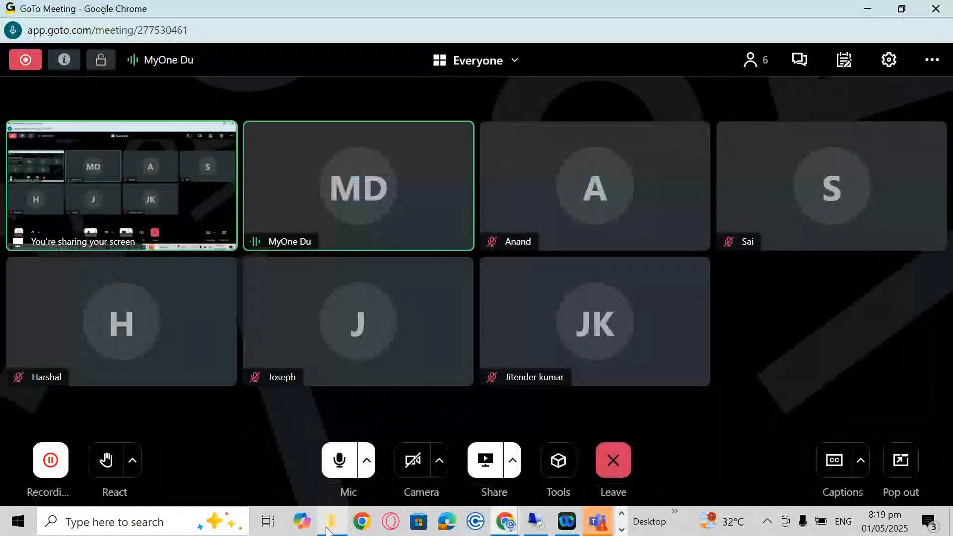
{"action": "mouse_move", "coordinate": [329, 530]}
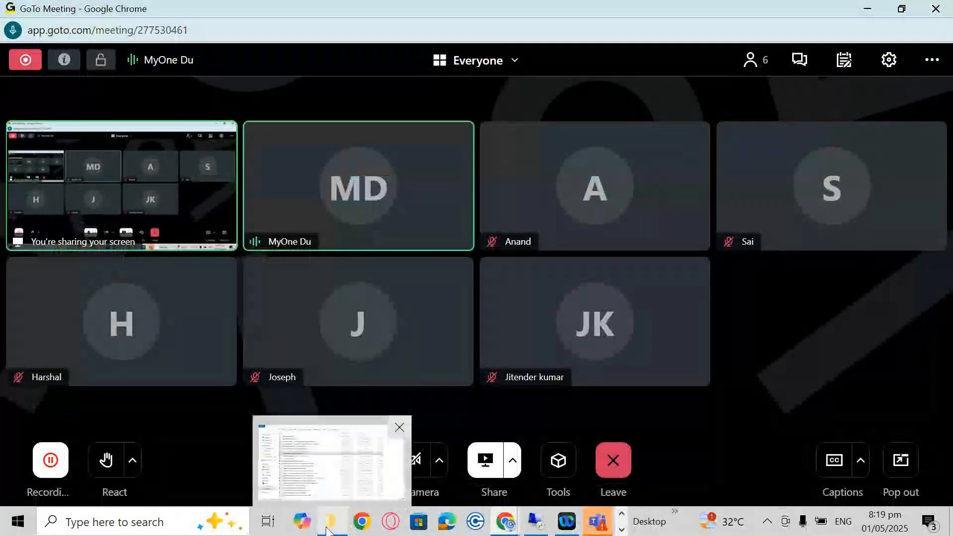
{"action": "left_click", "coordinate": [336, 480]}
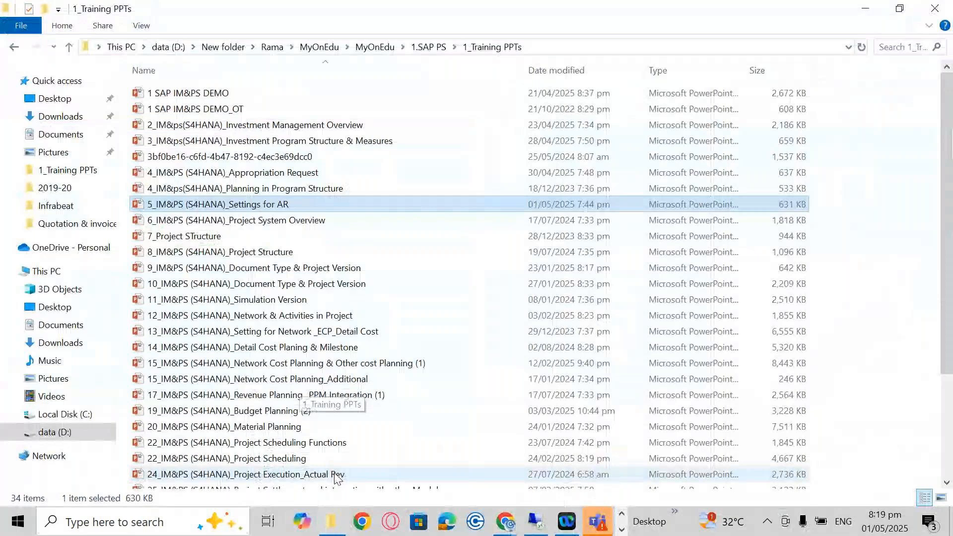
{"action": "double_click", "coordinate": [308, 220]}
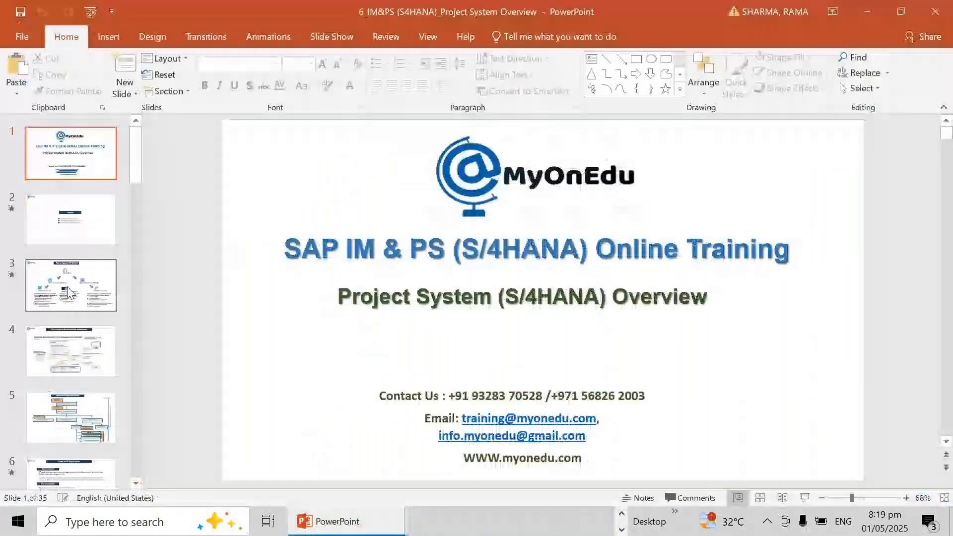
- Find slide 4, EPPM-Enterprise Portfolio Project Management, and start the slide show from it
{"action": "scroll", "coordinate": [55, 353], "scroll_direction": "down", "scroll_amount": 5}
{"action": "left_click", "coordinate": [90, 306]}
{"action": "scroll", "coordinate": [92, 306], "scroll_direction": "up", "scroll_amount": 3}
{"action": "left_click", "coordinate": [89, 258]}
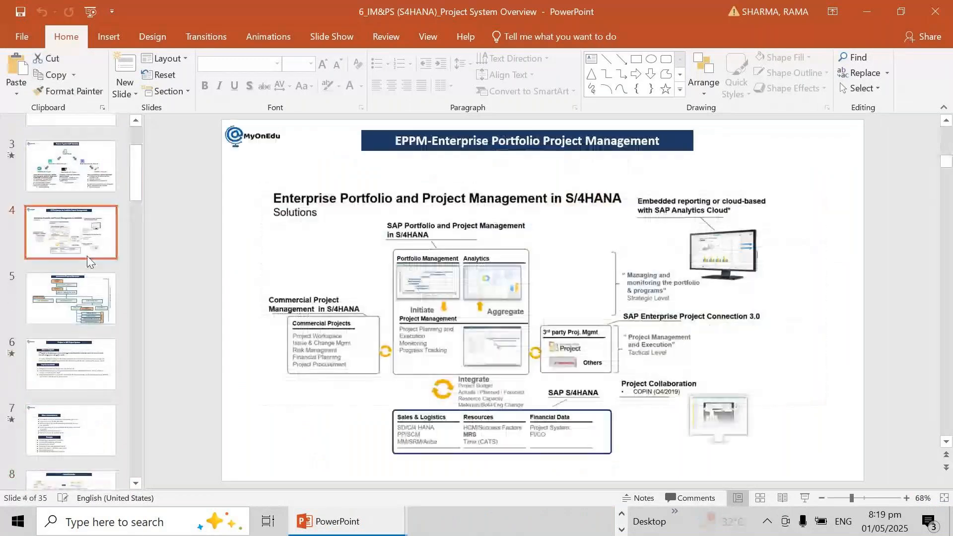
{"action": "scroll", "coordinate": [79, 258], "scroll_direction": "up", "scroll_amount": 1}
{"action": "scroll", "coordinate": [74, 257], "scroll_direction": "up", "scroll_amount": 5}
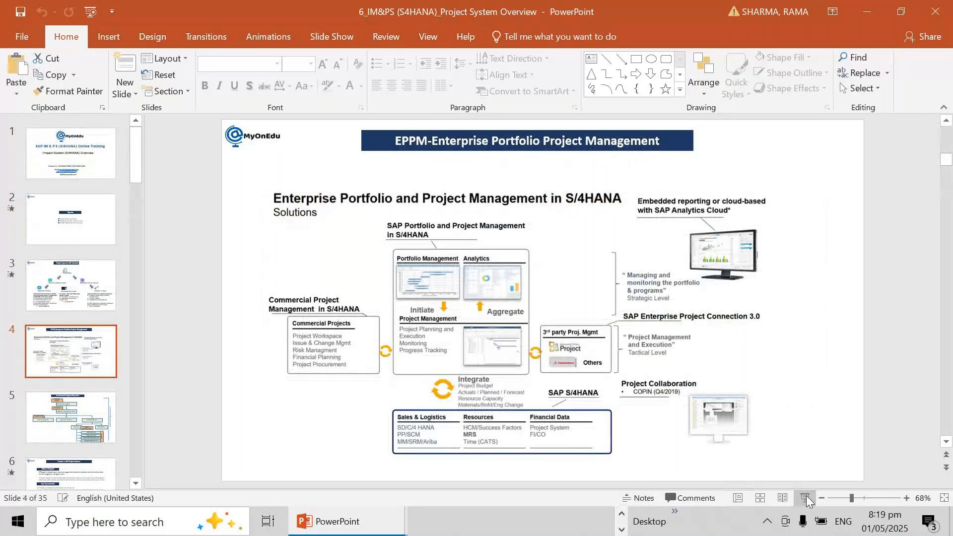
{"action": "left_click", "coordinate": [806, 498]}
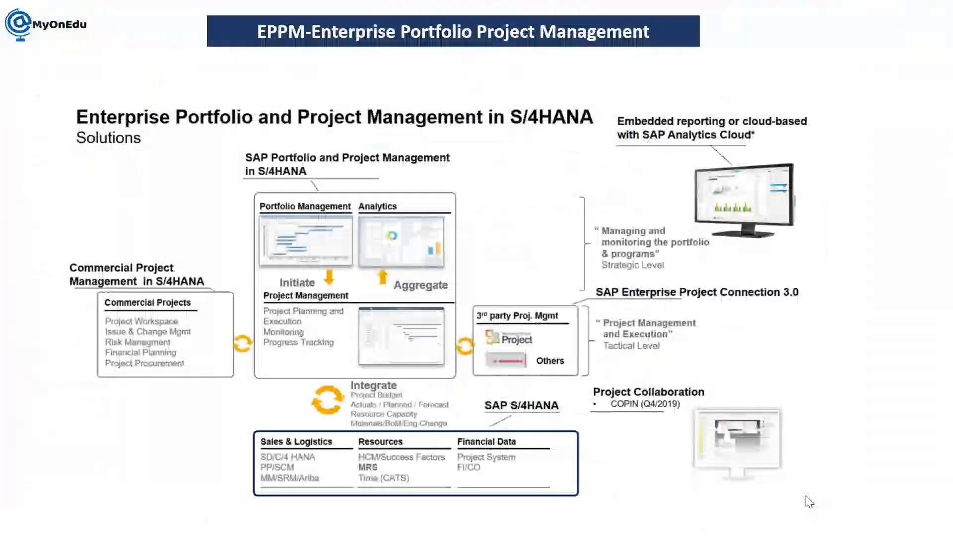